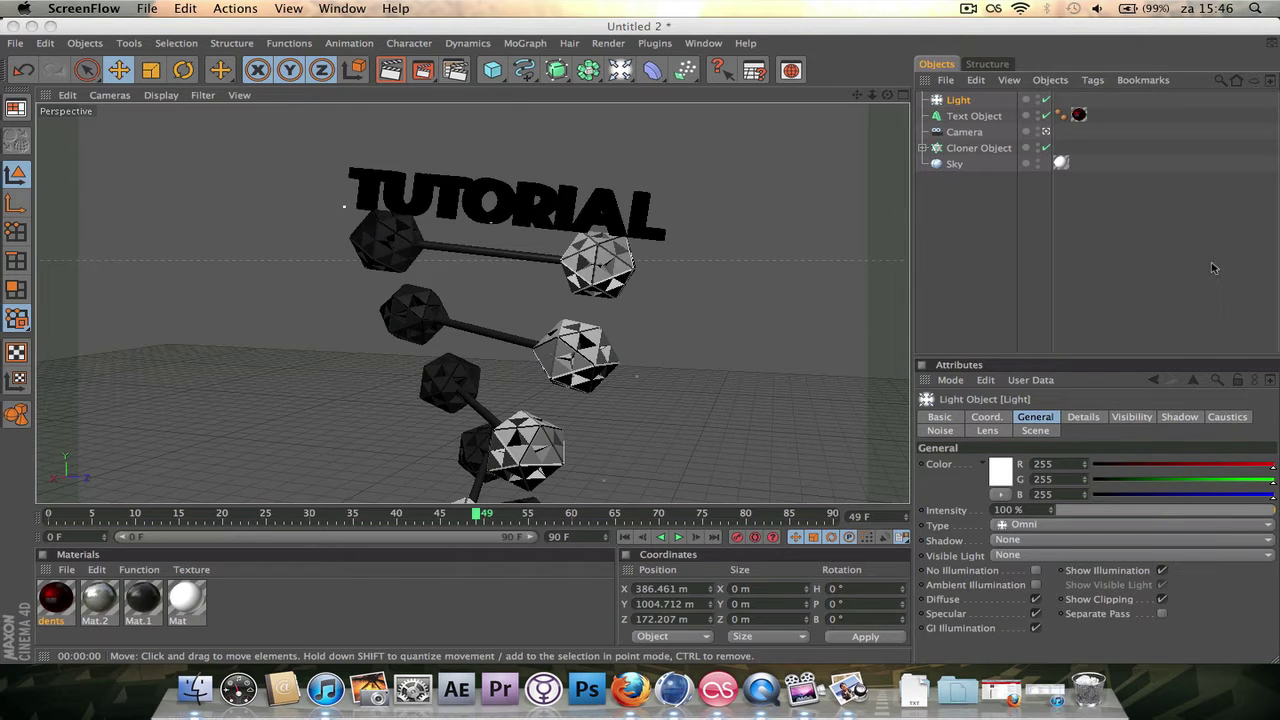
- Play the DNA animation from the start, stop at frame 66, and render that frame
left_click(628, 541)
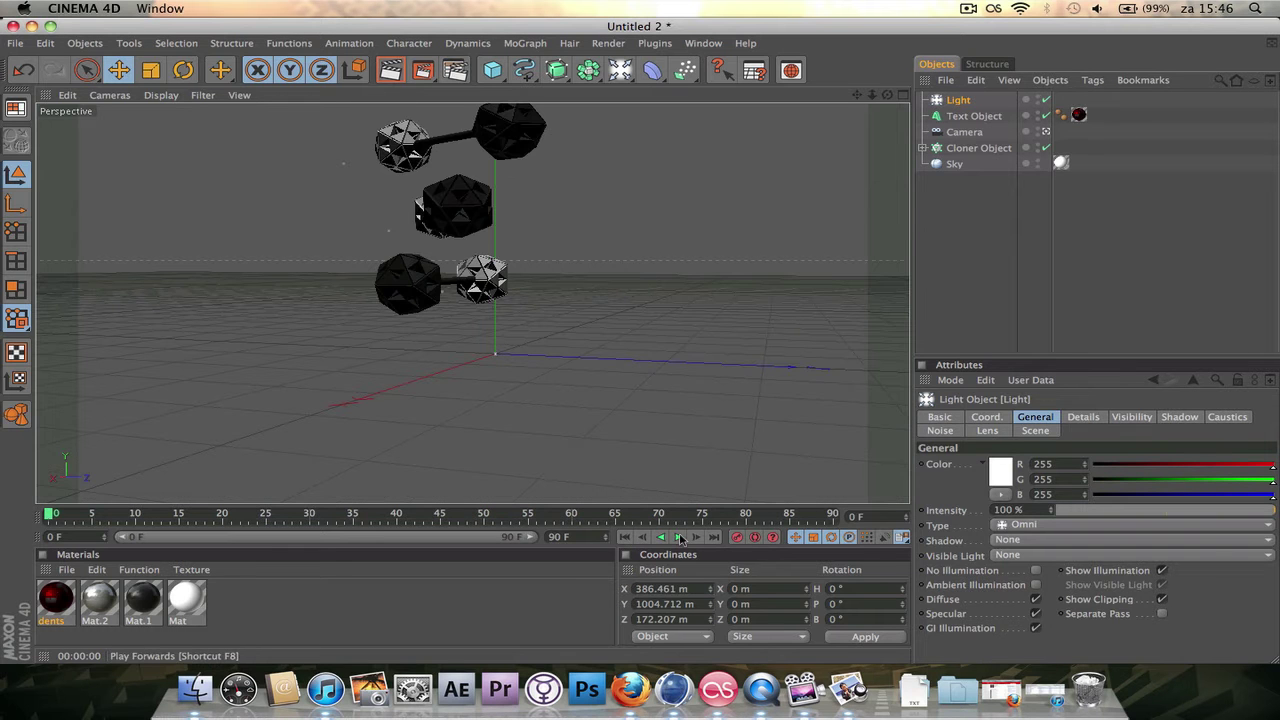
left_click(680, 538)
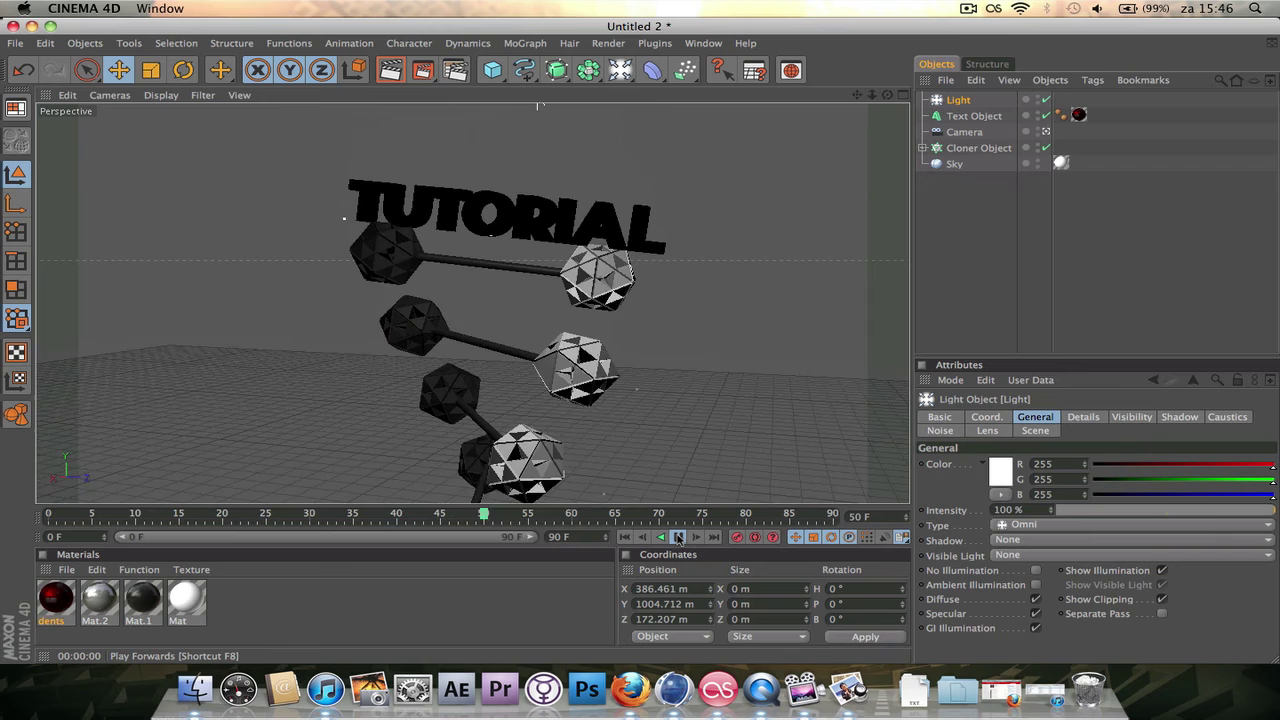
left_click(678, 538)
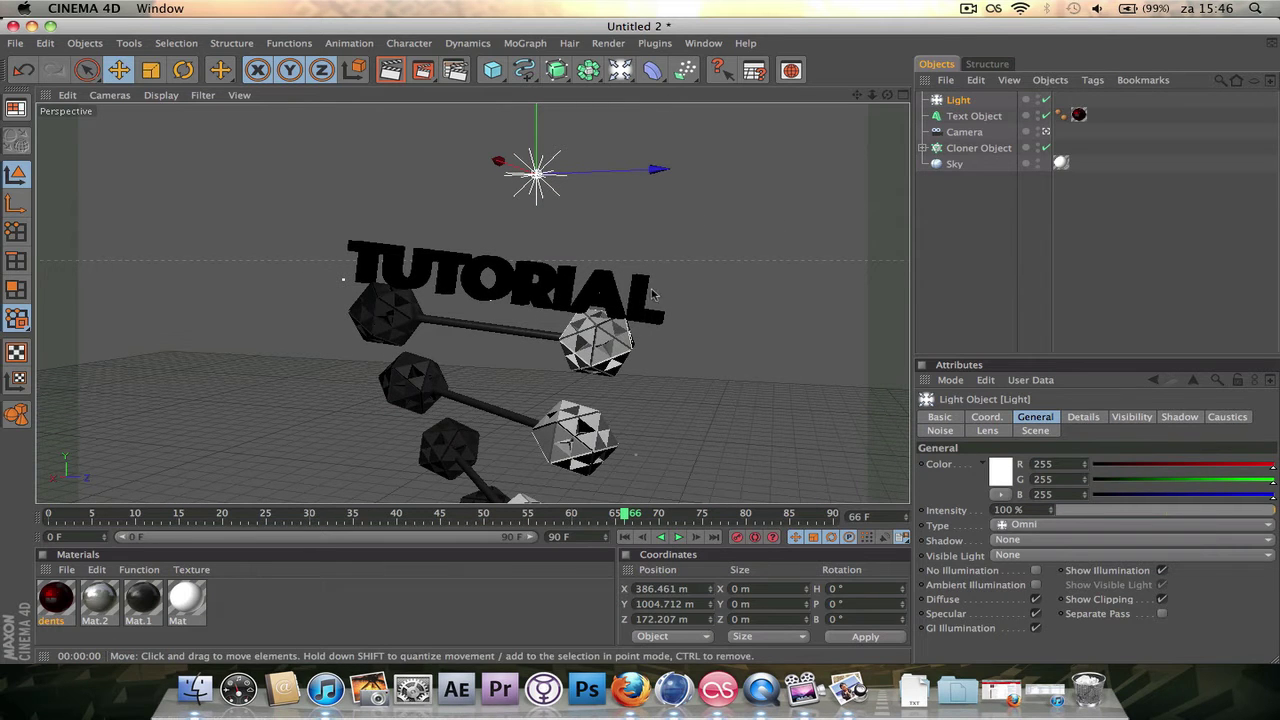
key("ctrl+r")
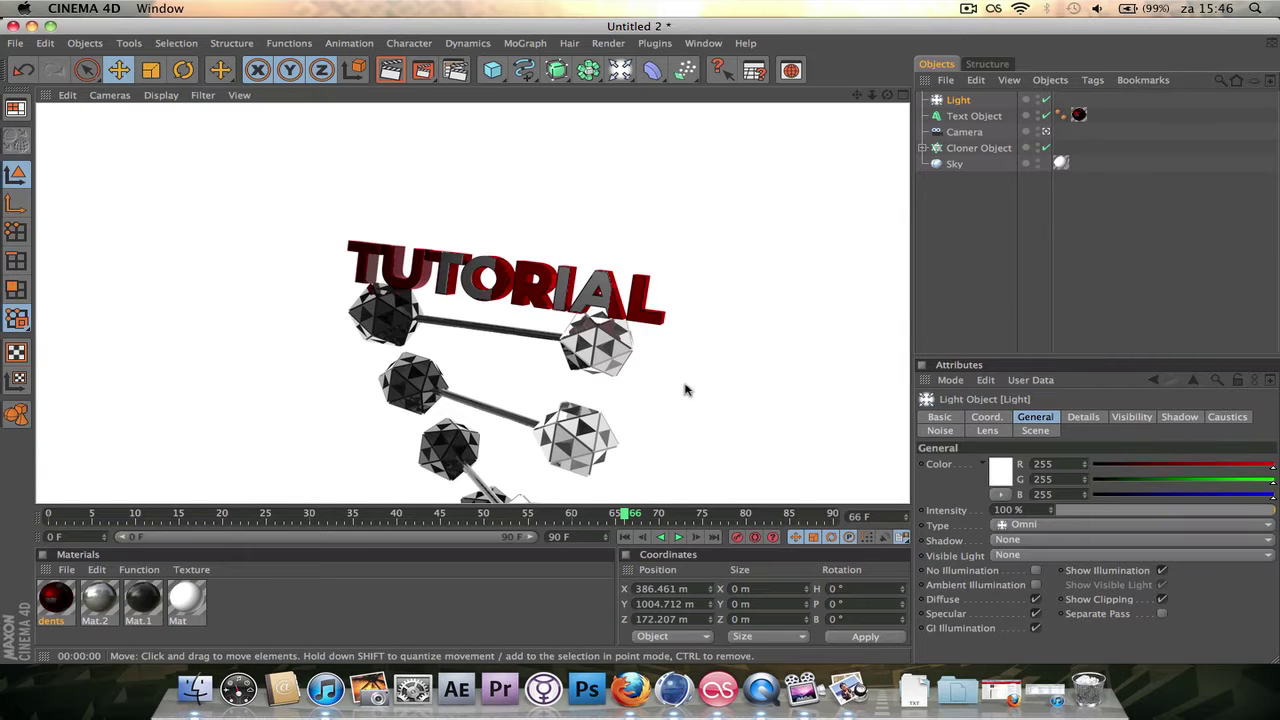
- Select the DNA Cloner Object and paste two copies of it
left_click(1000, 263)
left_click(975, 148)
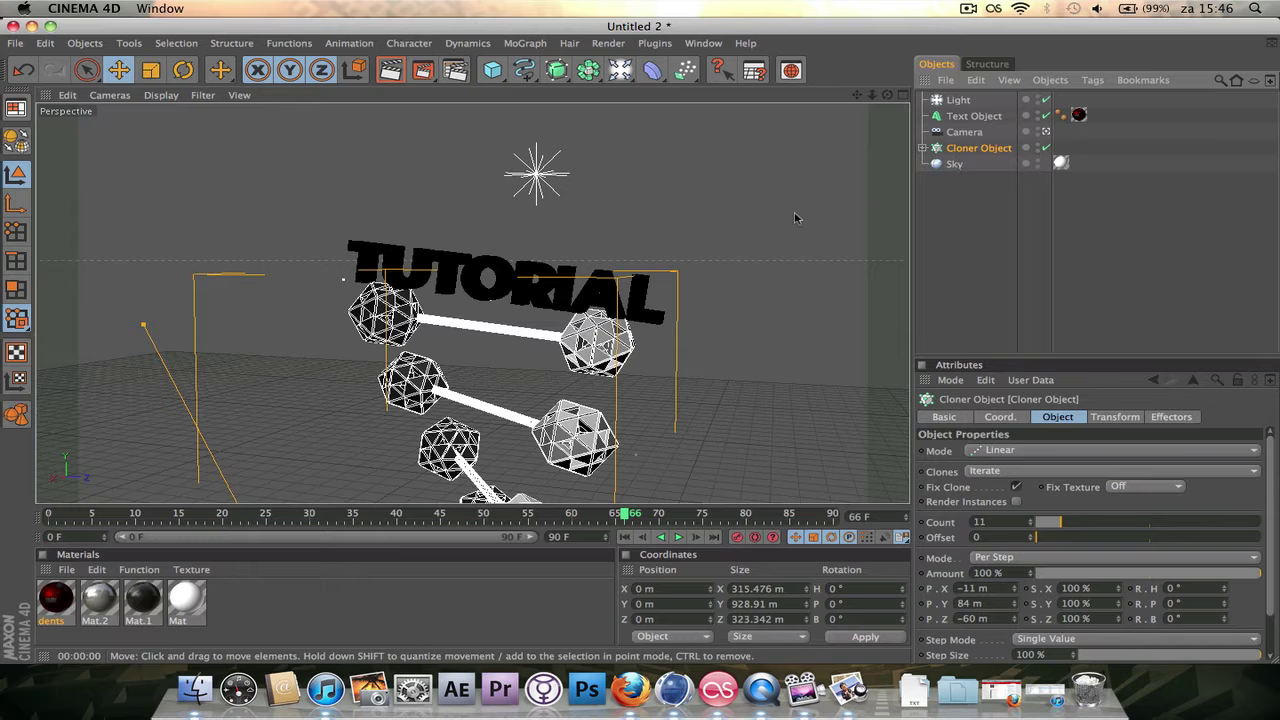
key("ctrl+c")
key("ctrl+v")
key("ctrl+v")
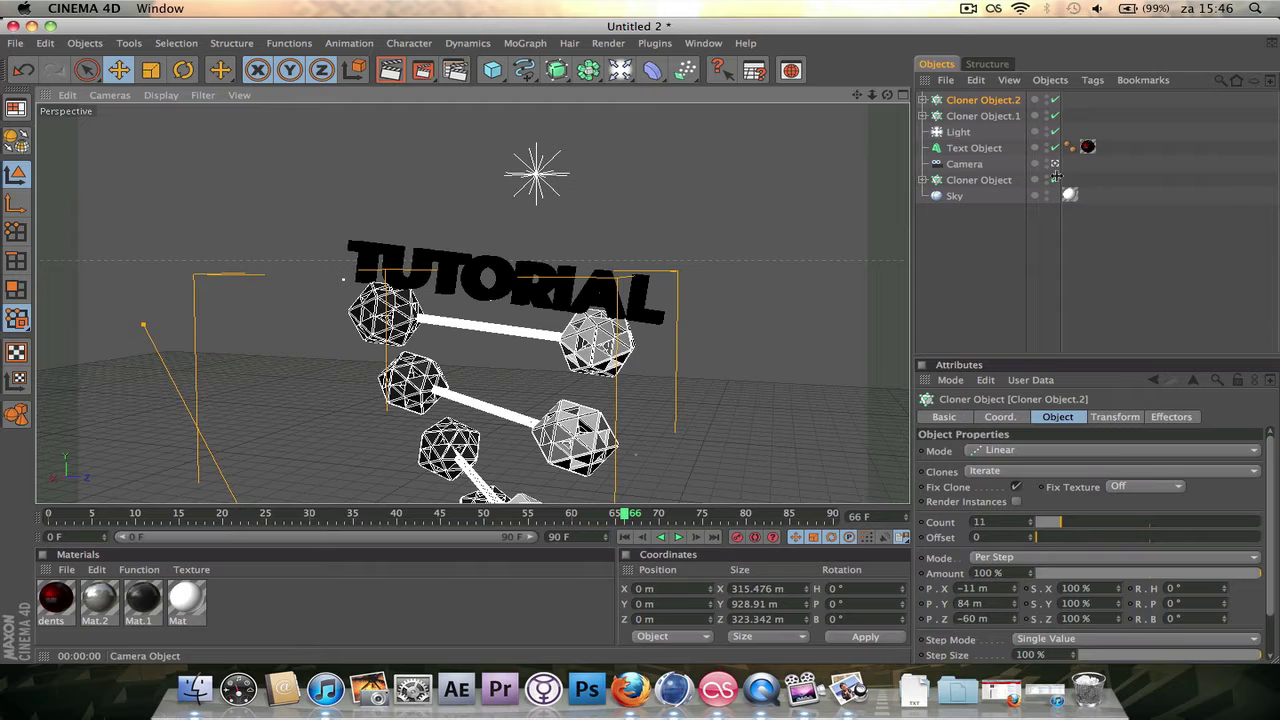
- Move Cloner Object.2 beside the original strand to X 346, Y 332, Z 384 m
left_click(1056, 164)
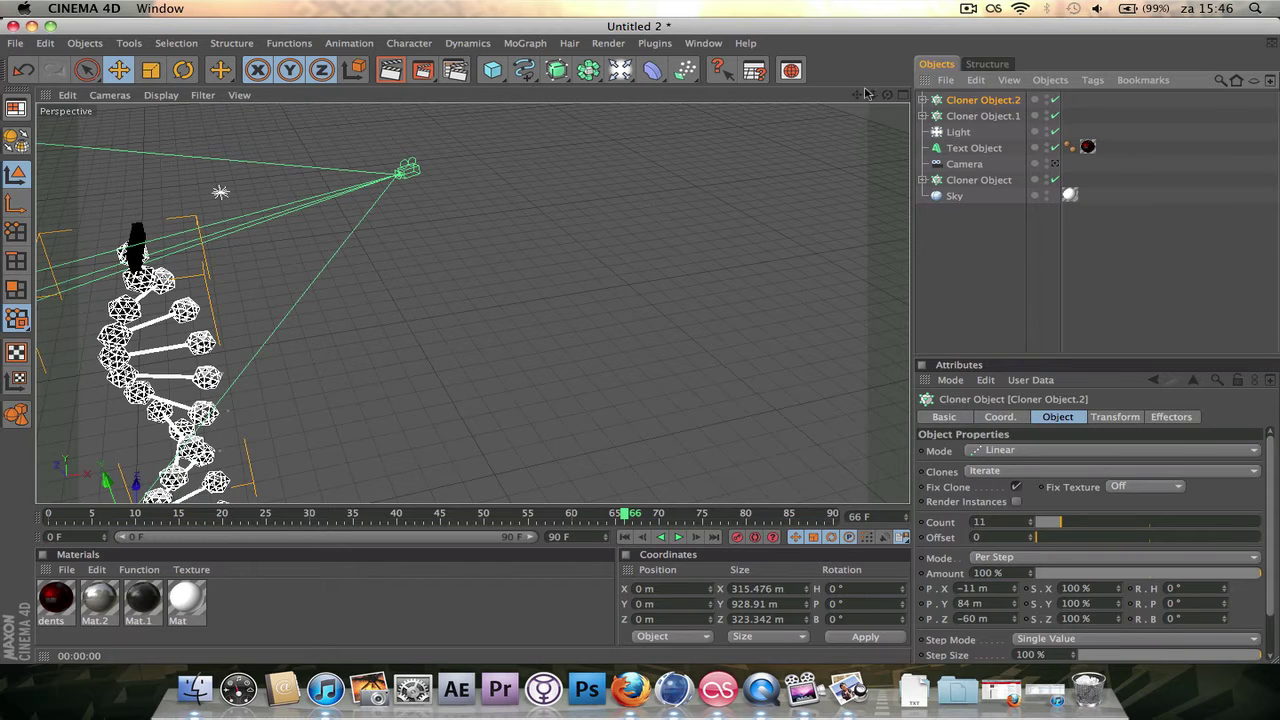
left_click_drag(884, 95, 383, 331)
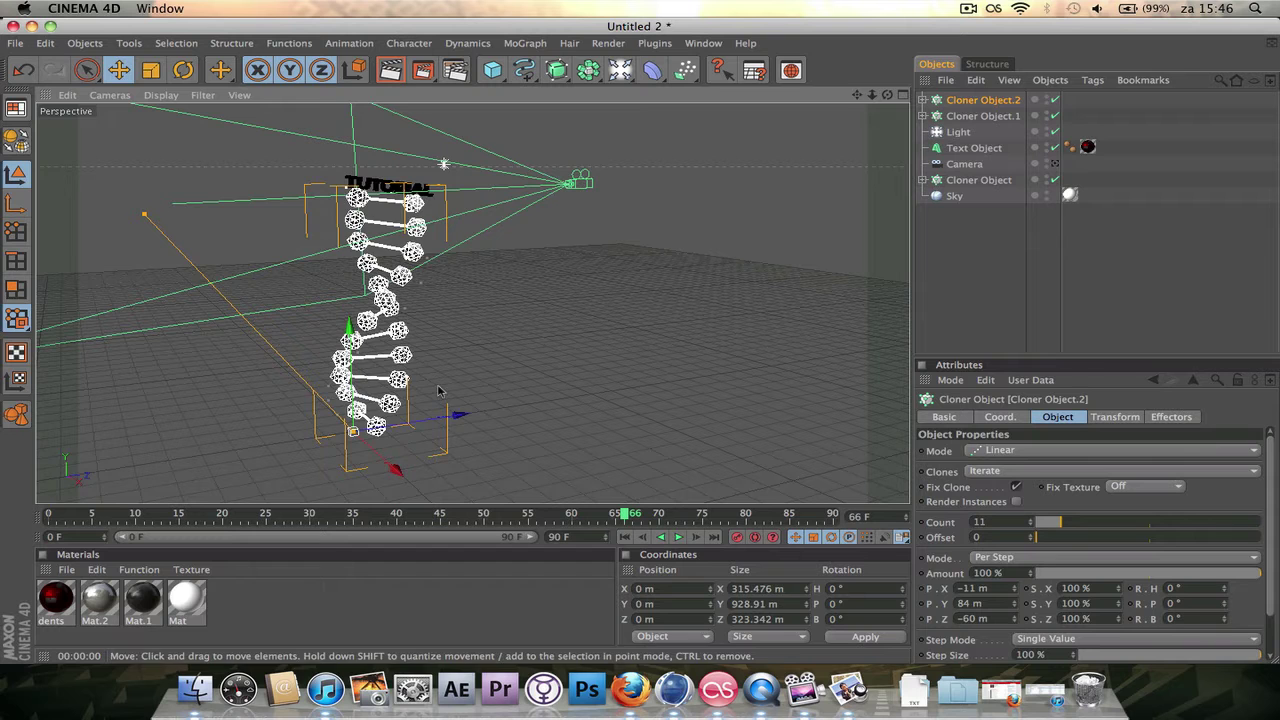
left_click_drag(450, 418, 548, 401)
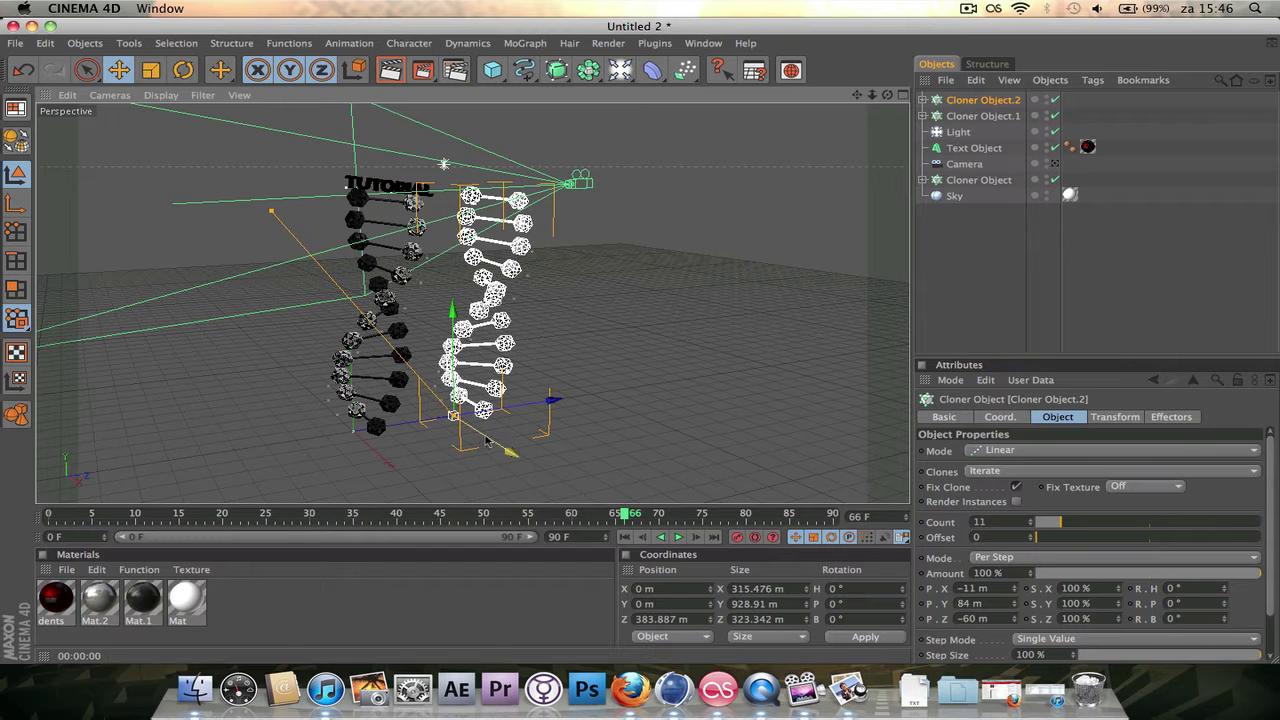
left_click_drag(452, 415, 499, 444)
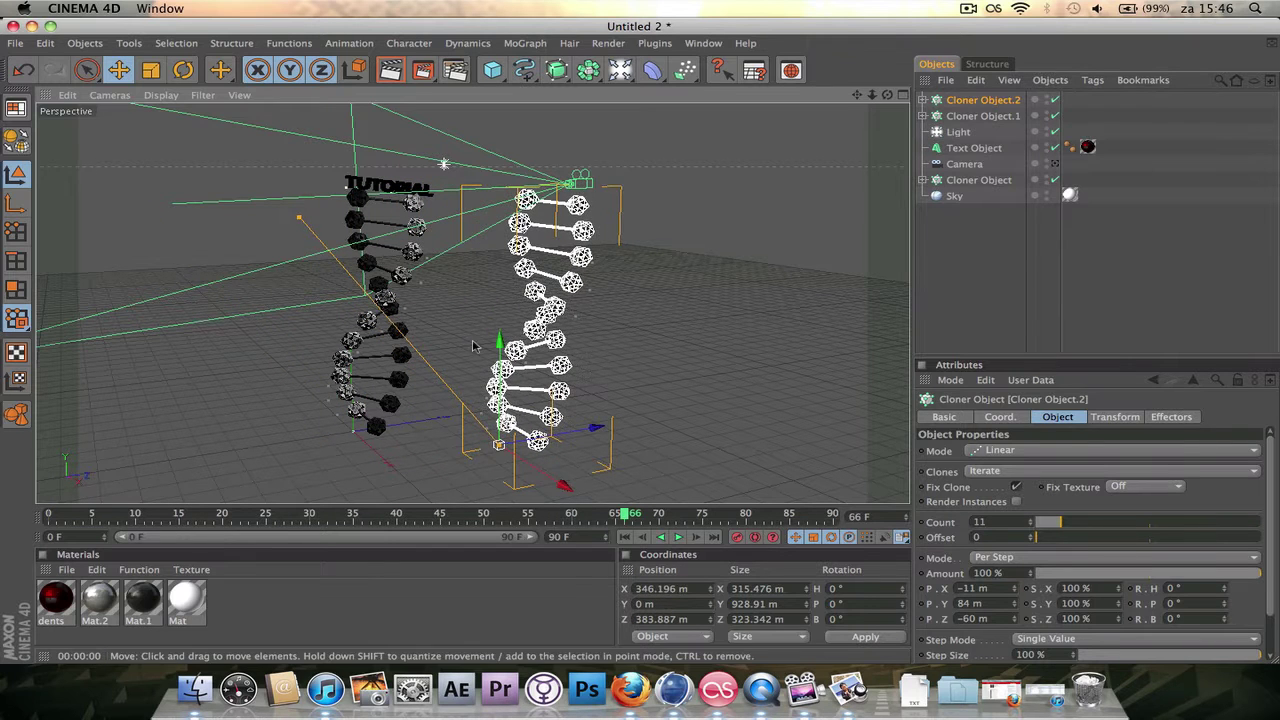
left_click_drag(499, 342, 499, 254)
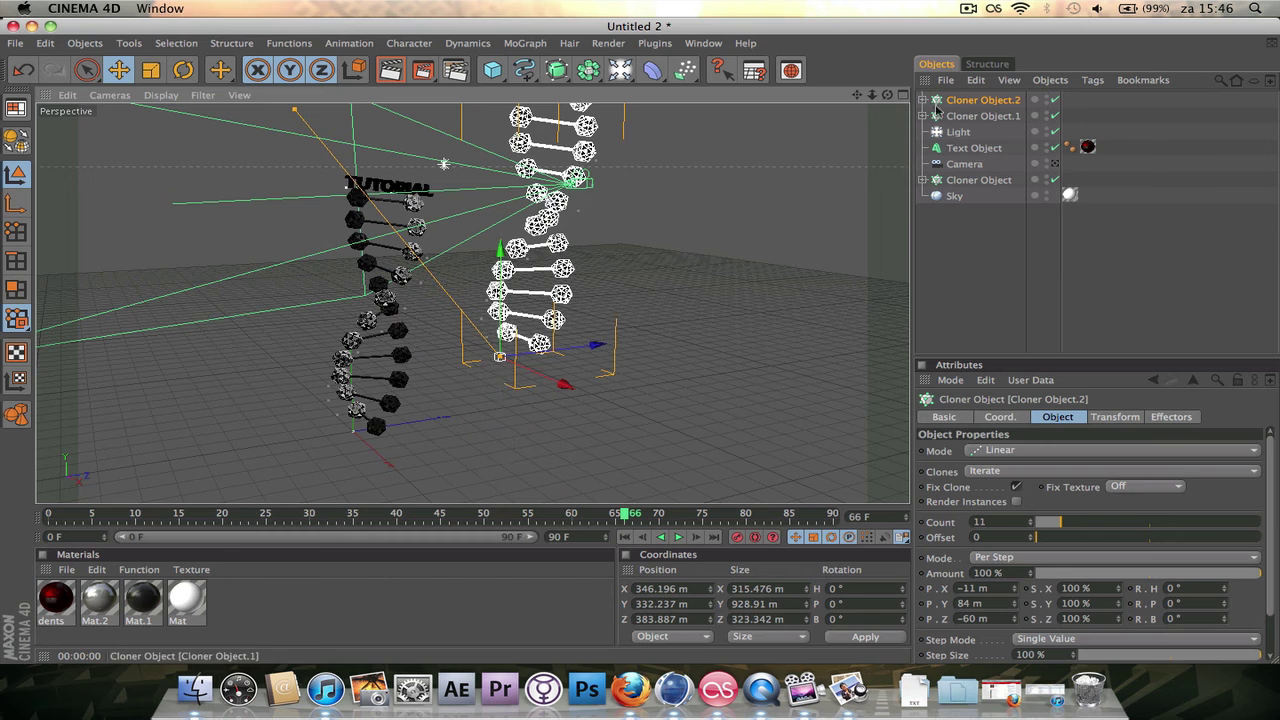
left_click_drag(886, 95, 1073, 173)
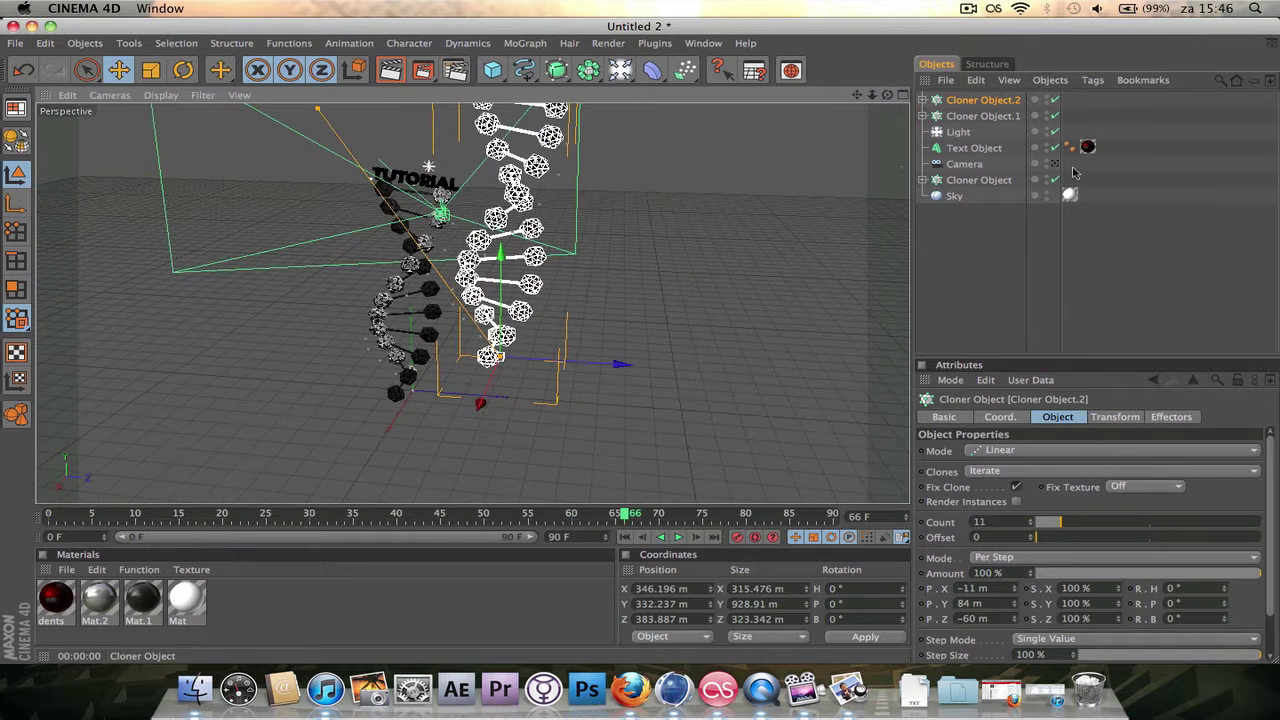
left_click(1055, 164)
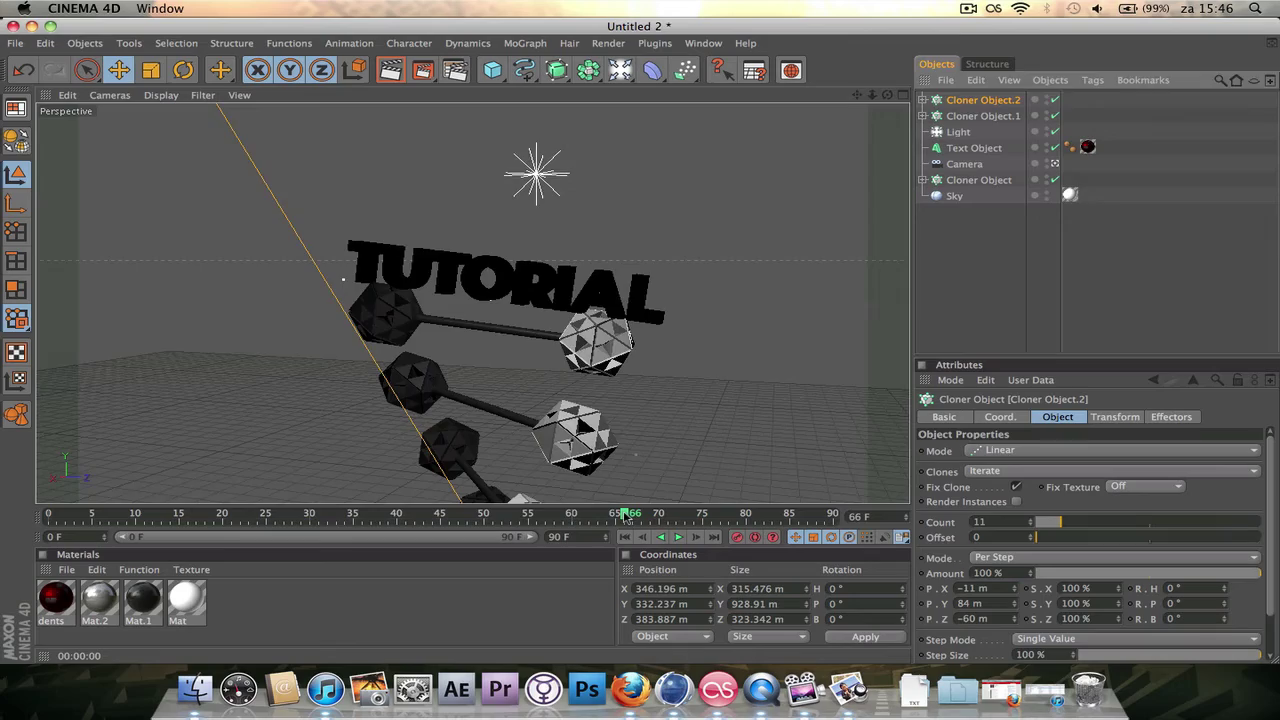
- Rotate Cloner Object.2 to a heading of about 144°
left_click_drag(624, 513, 362, 513)
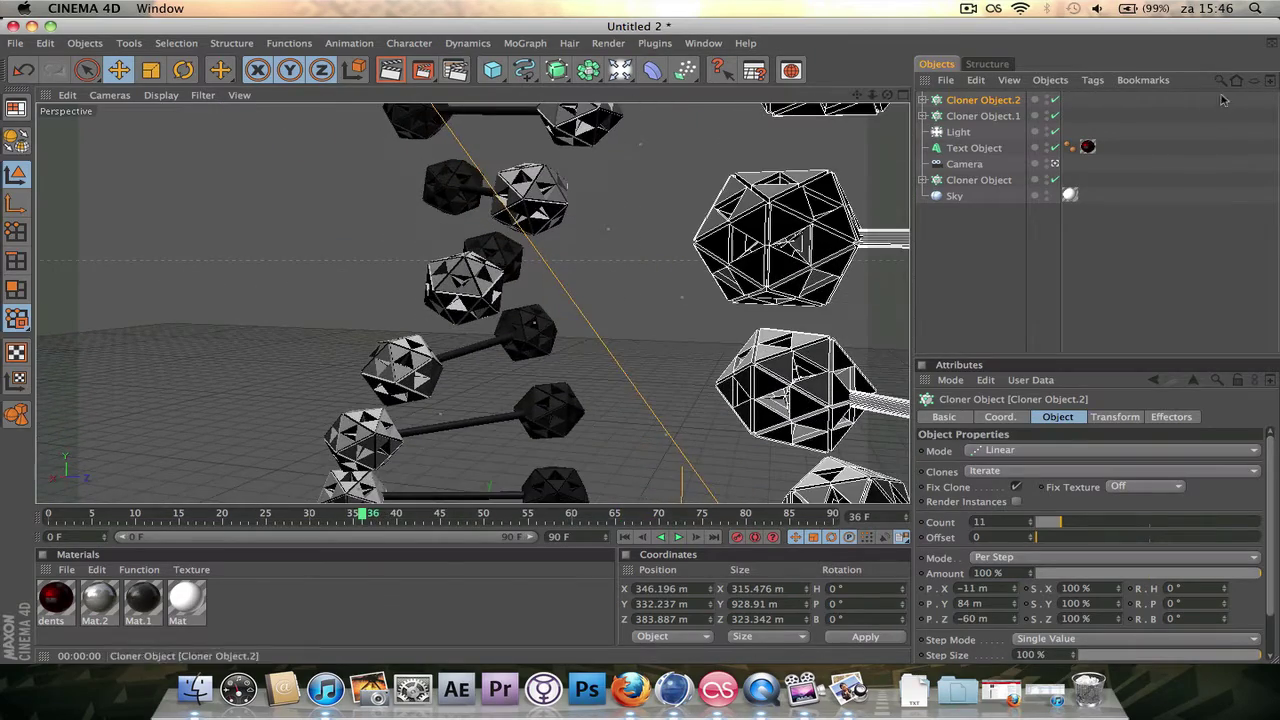
left_click(1055, 164)
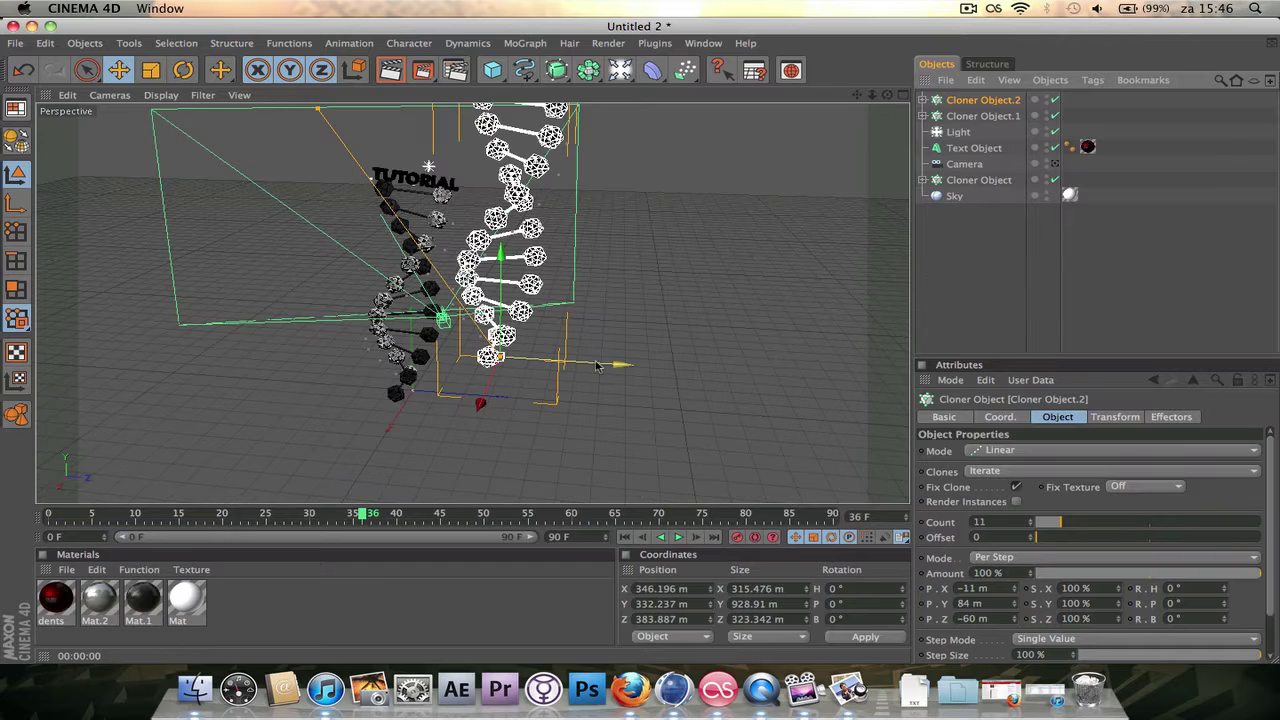
left_click_drag(596, 366, 570, 368)
key("r")
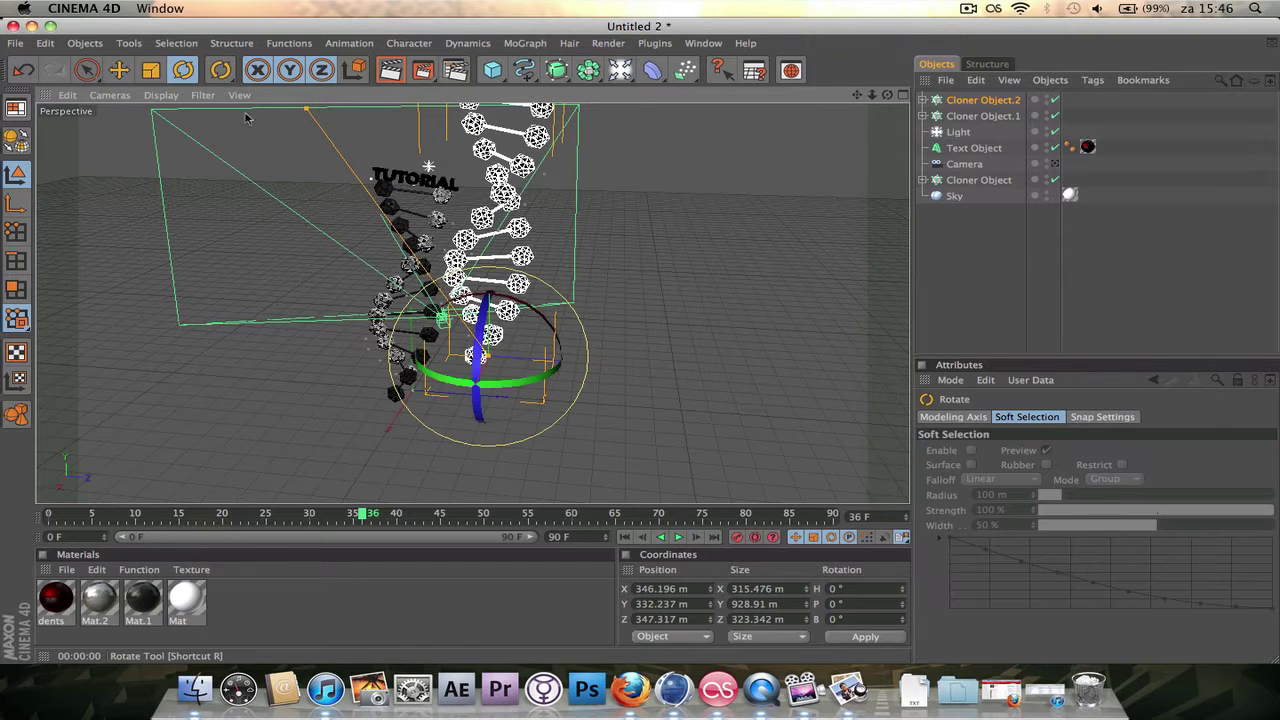
left_click_drag(432, 373, 766, 157)
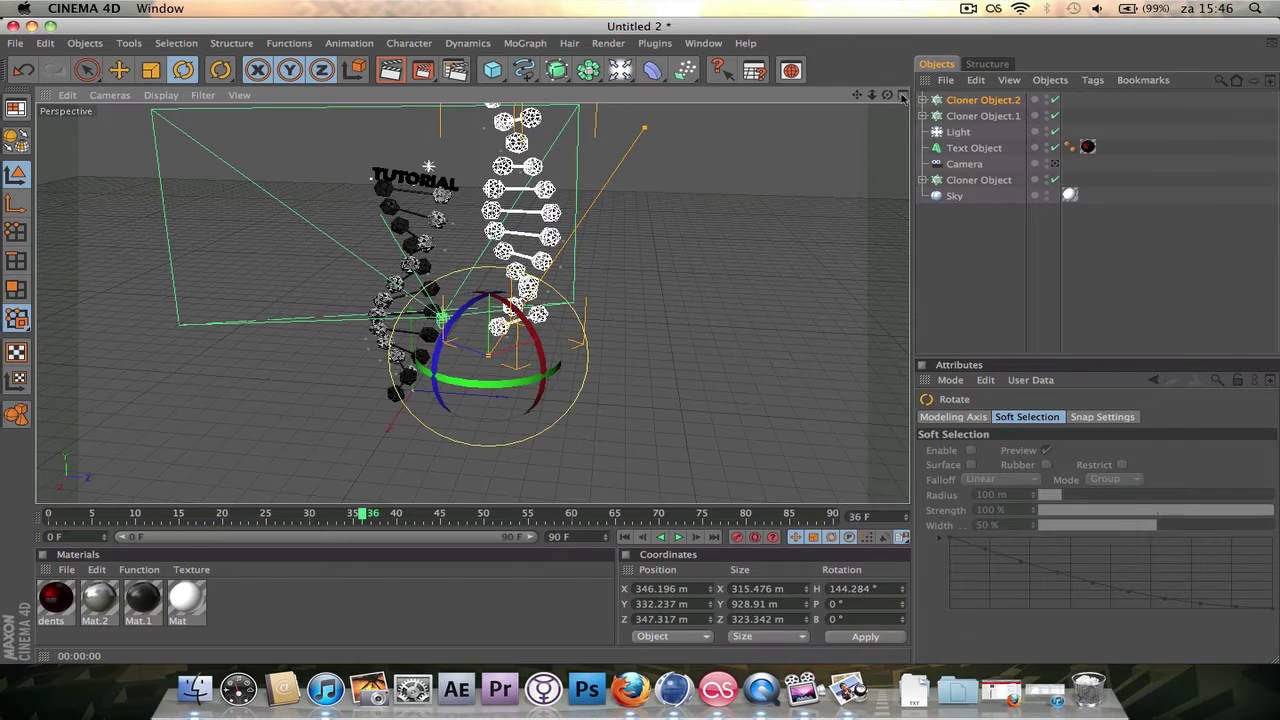
left_click_drag(888, 100, 860, 110)
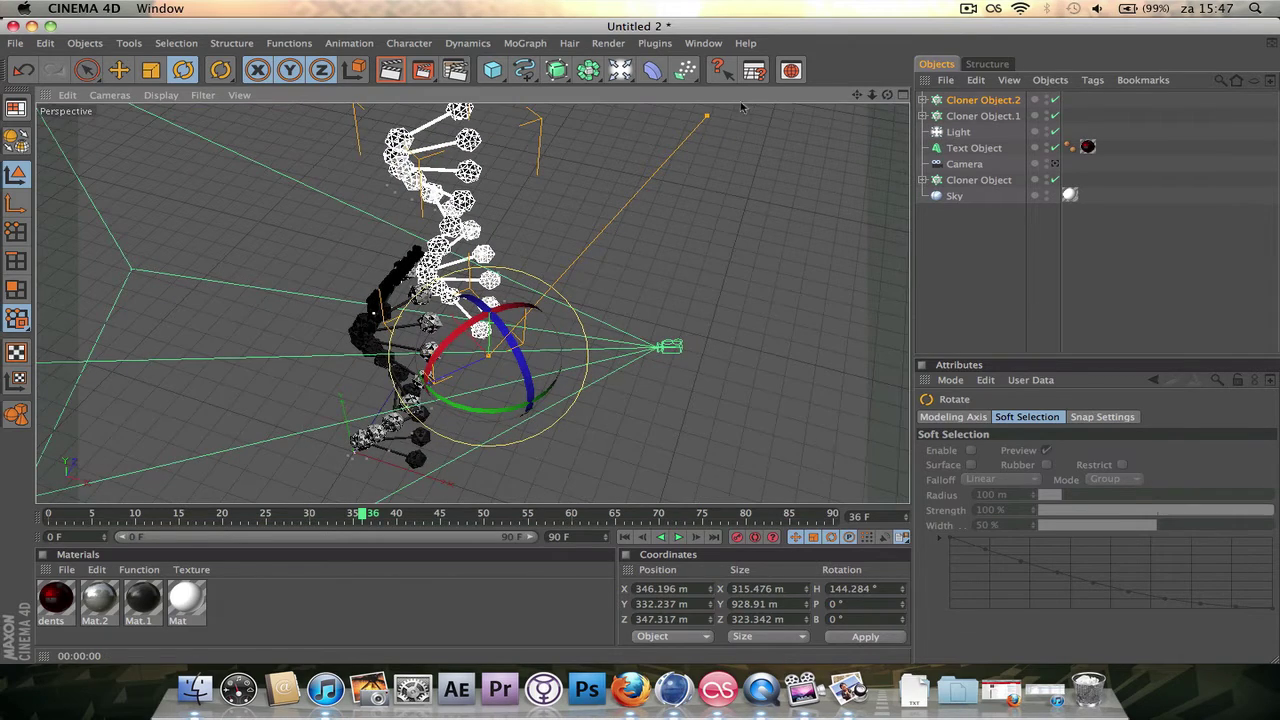
- Shift Cloner Object.2 right to X 616, Z 277 m and view it through the camera
left_click(118, 71)
left_click_drag(440, 330, 498, 340)
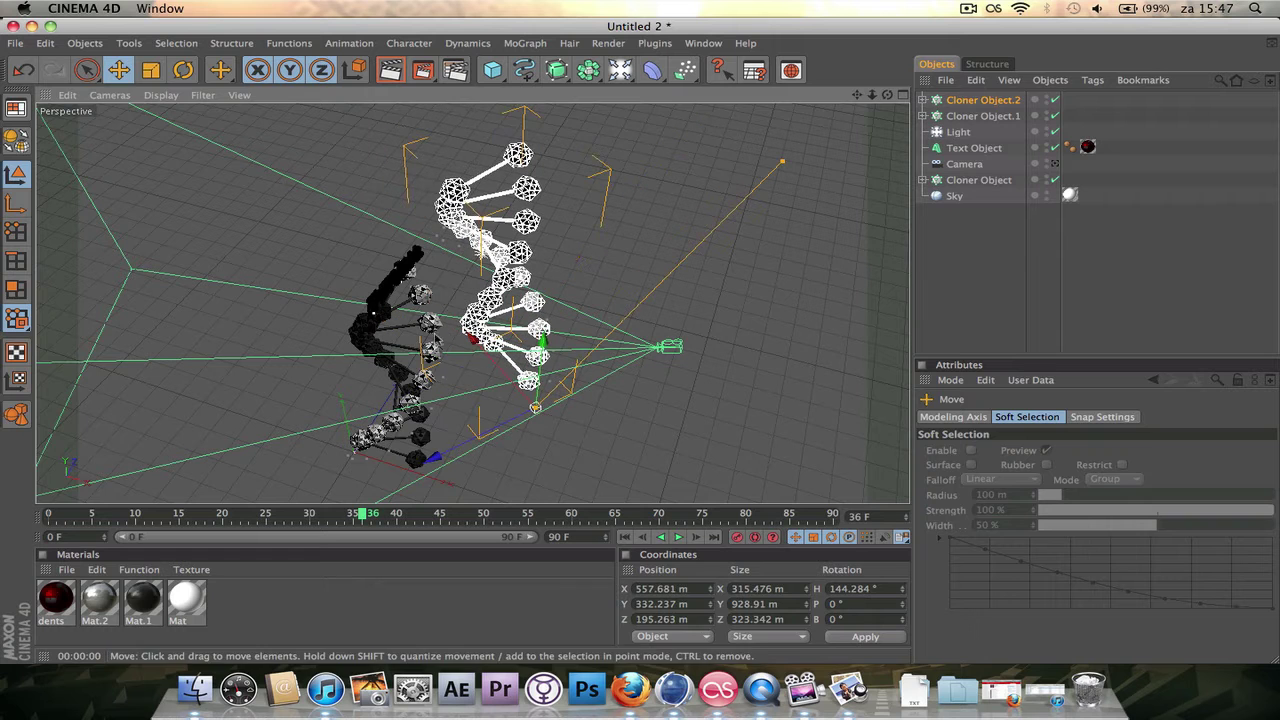
left_click_drag(482, 432, 520, 420)
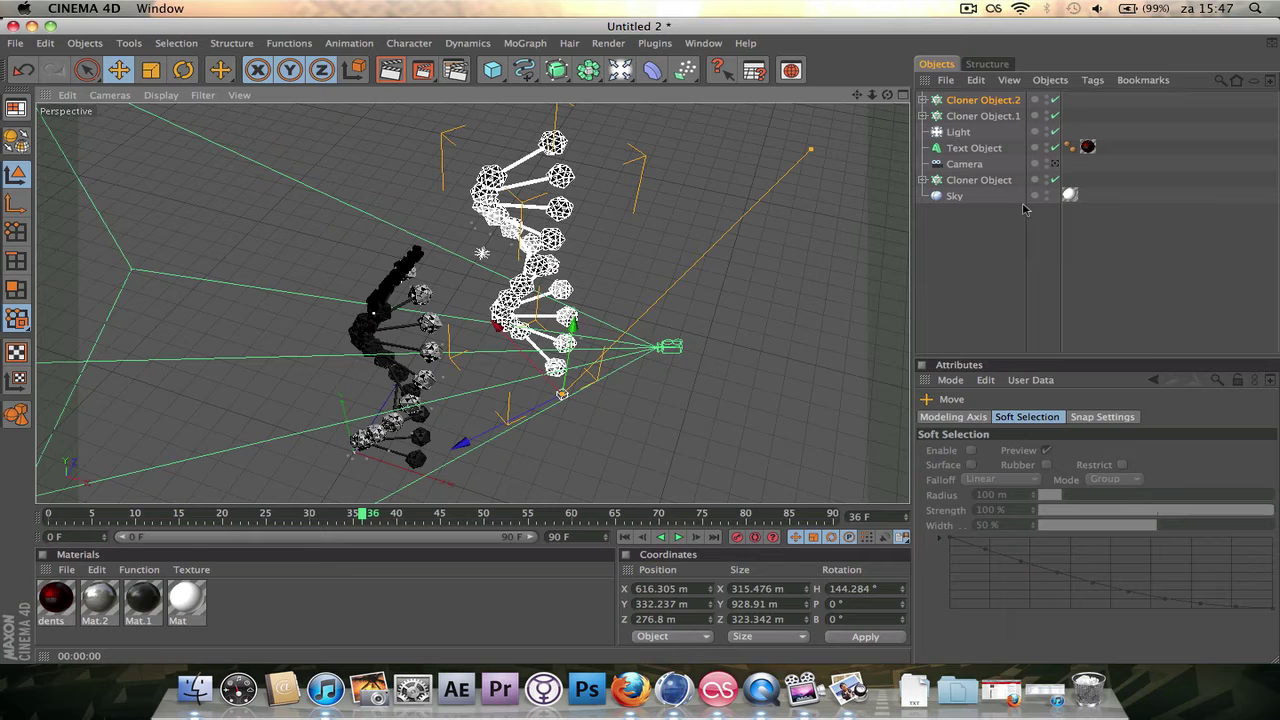
left_click(1054, 163)
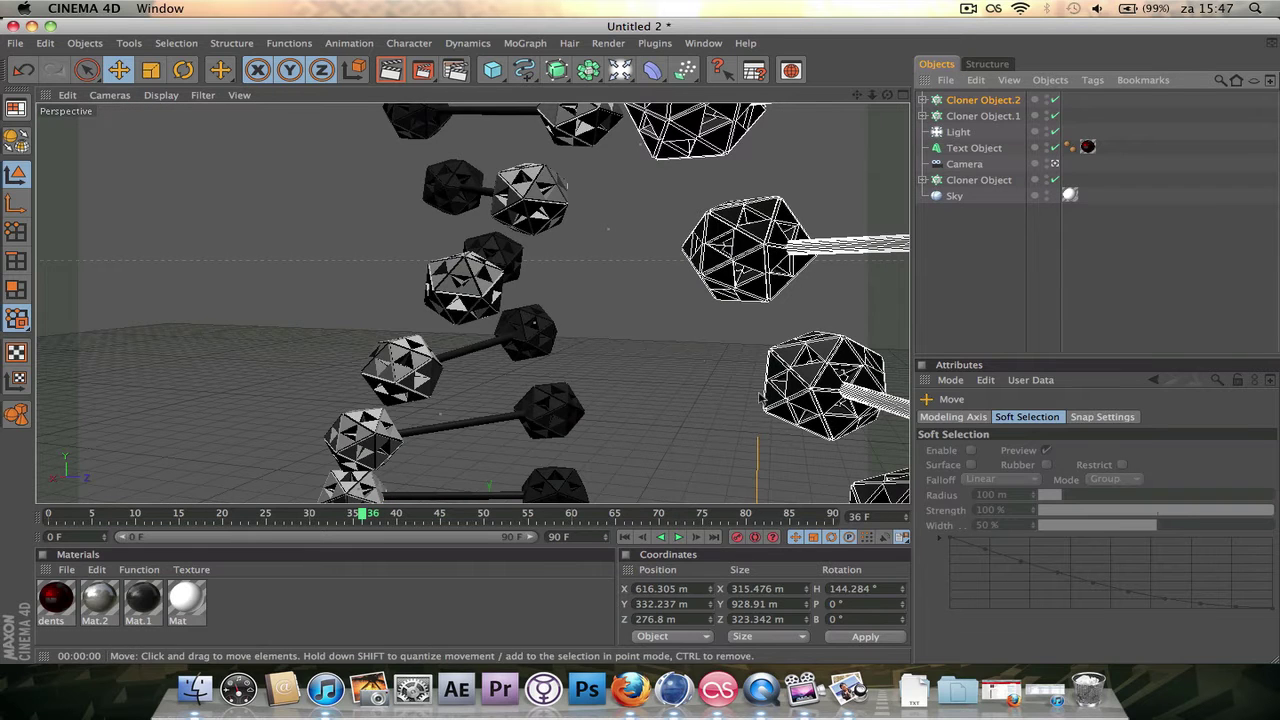
- Replay the animation from frame 0 and stop at frame 57
left_click(624, 537)
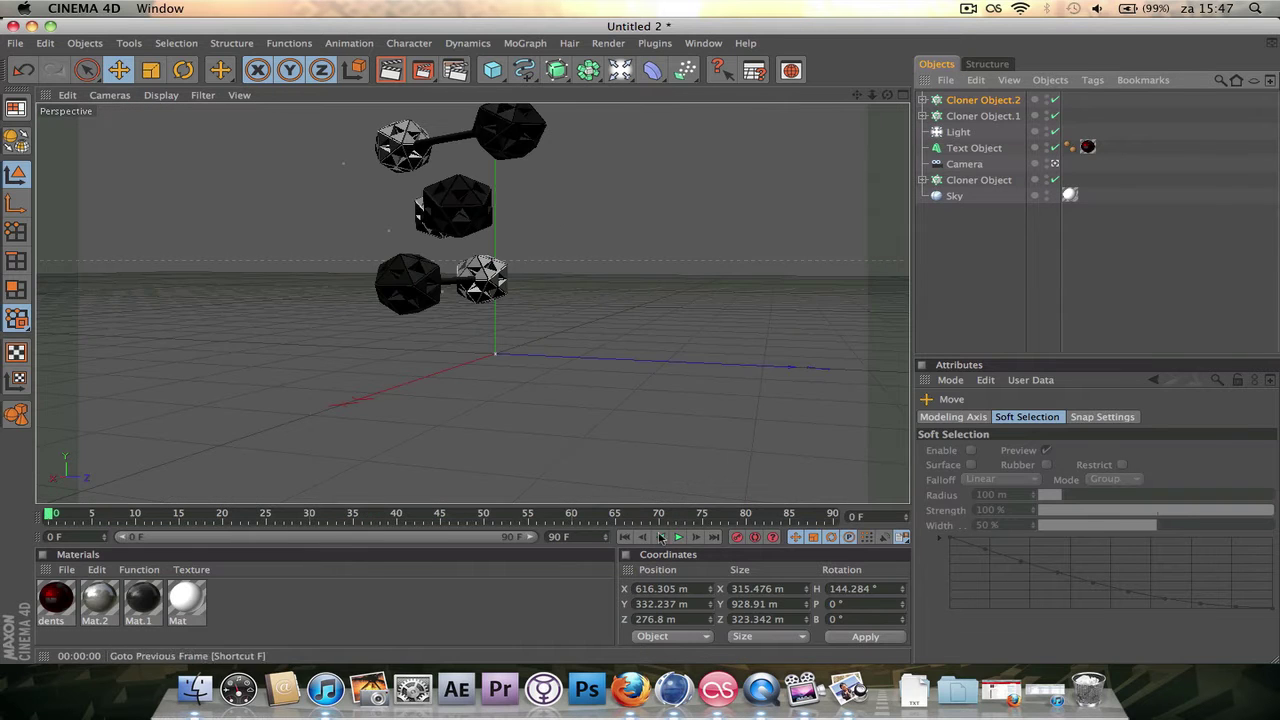
left_click(678, 537)
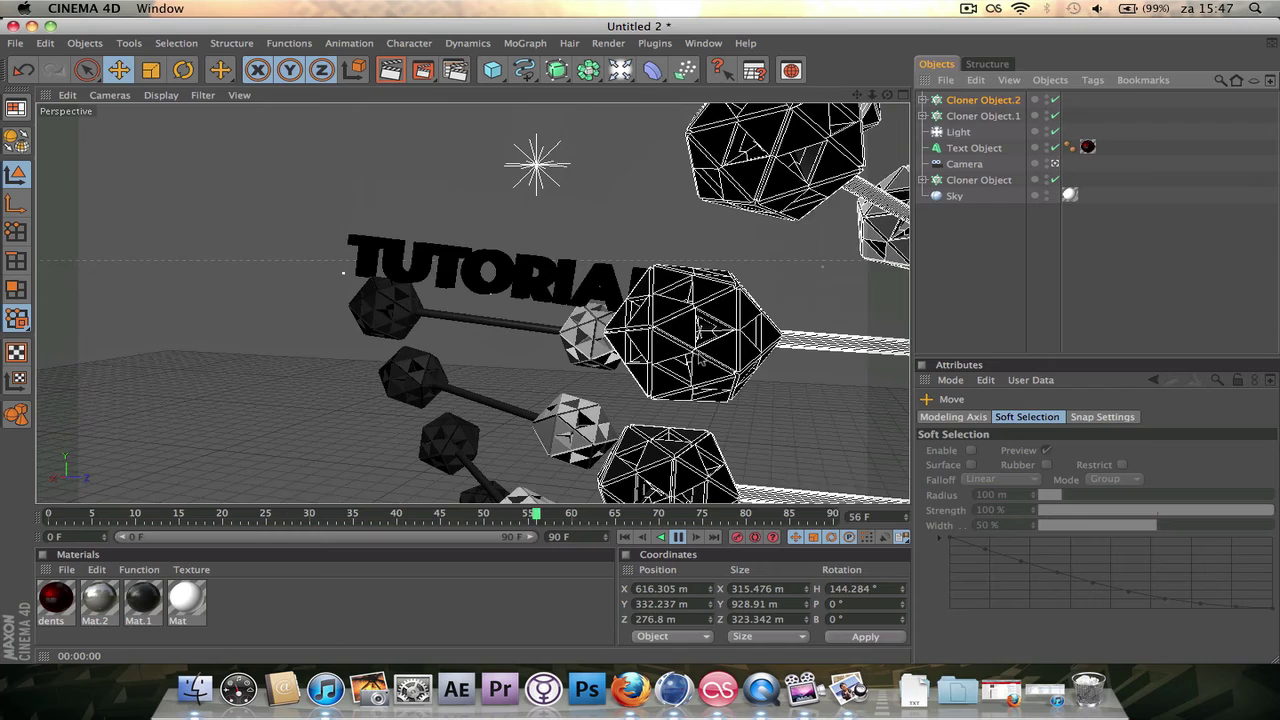
left_click(980, 260)
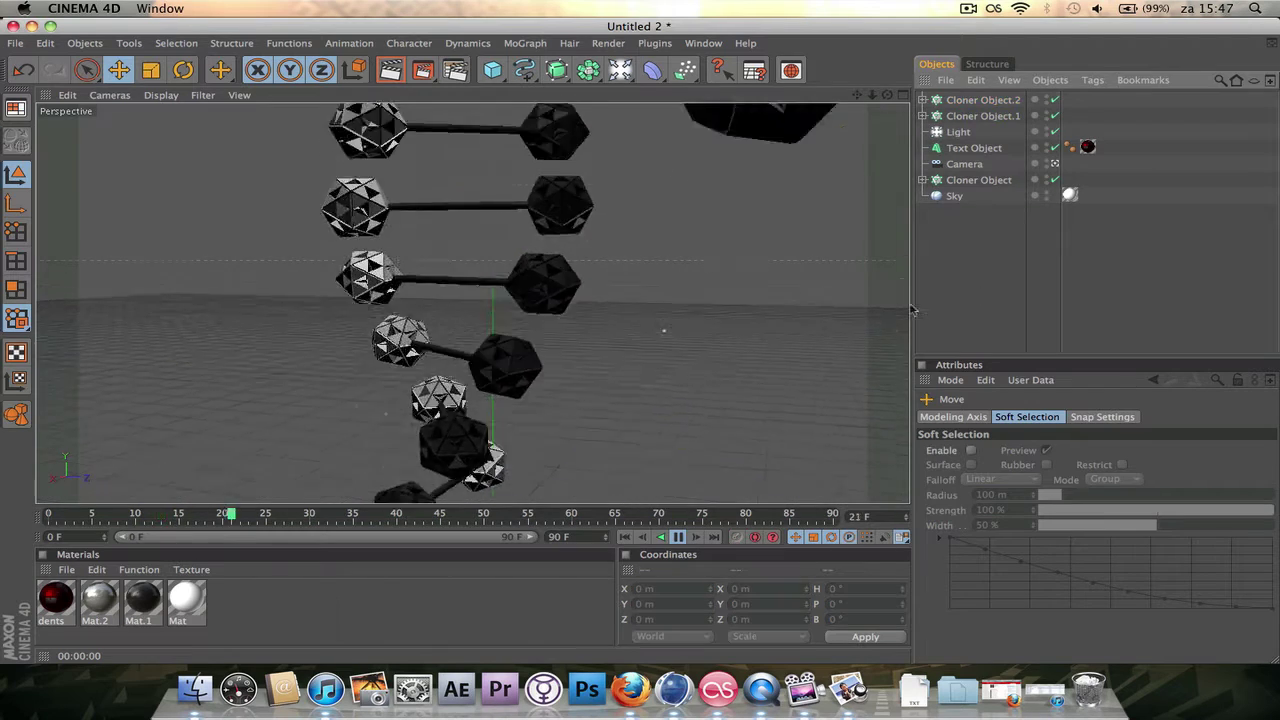
left_click(678, 537)
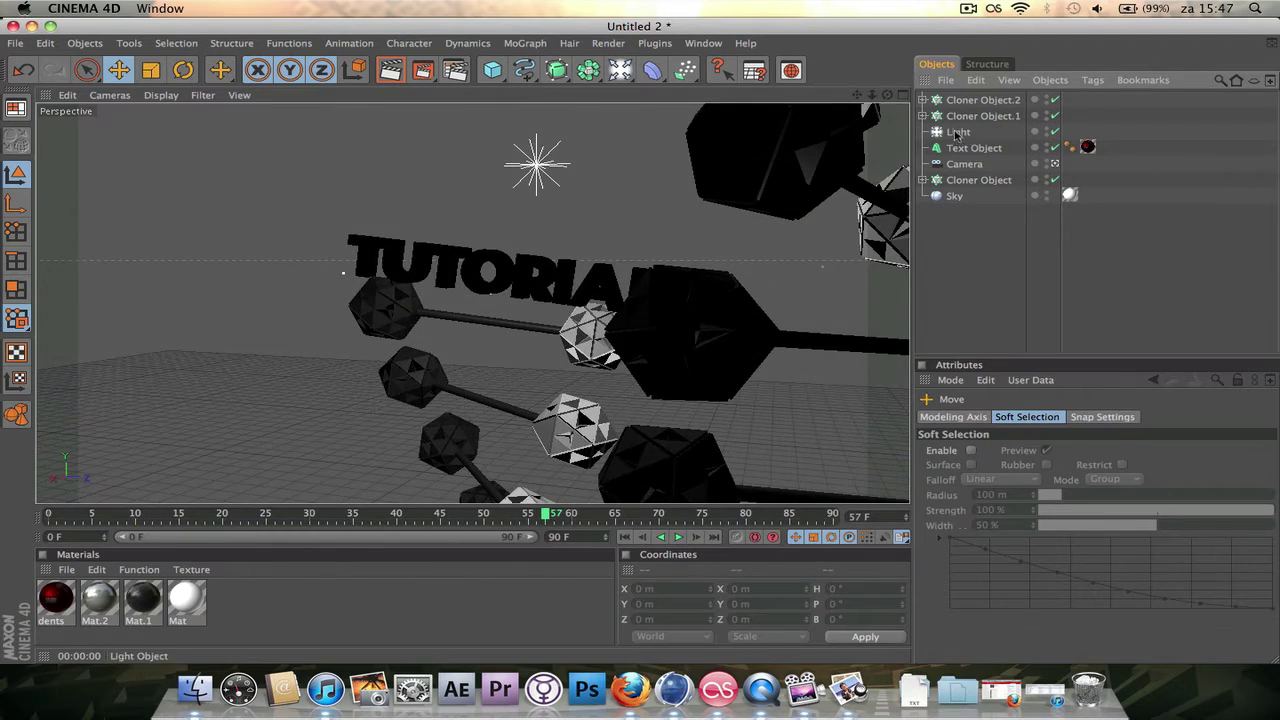
- Lower Cloner Object.2 to Y 291 m and render a preview through the camera
left_click(1056, 163)
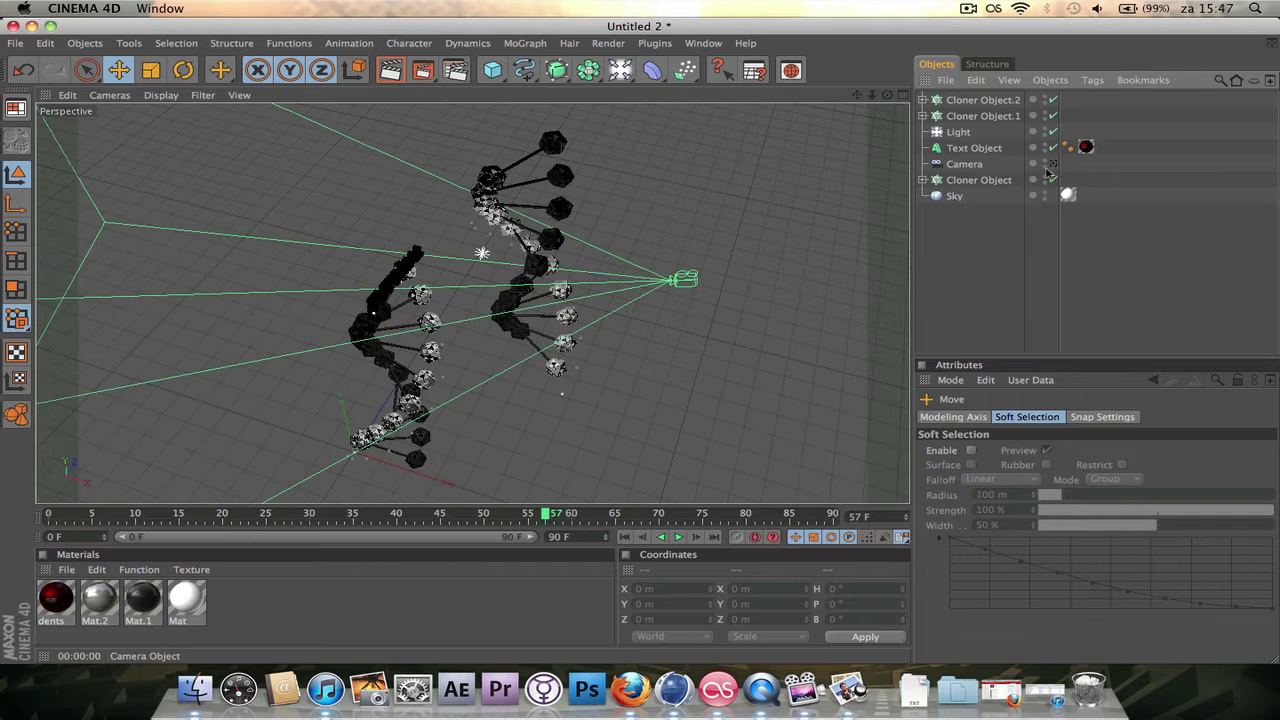
left_click_drag(888, 95, 820, 115)
left_click(983, 100)
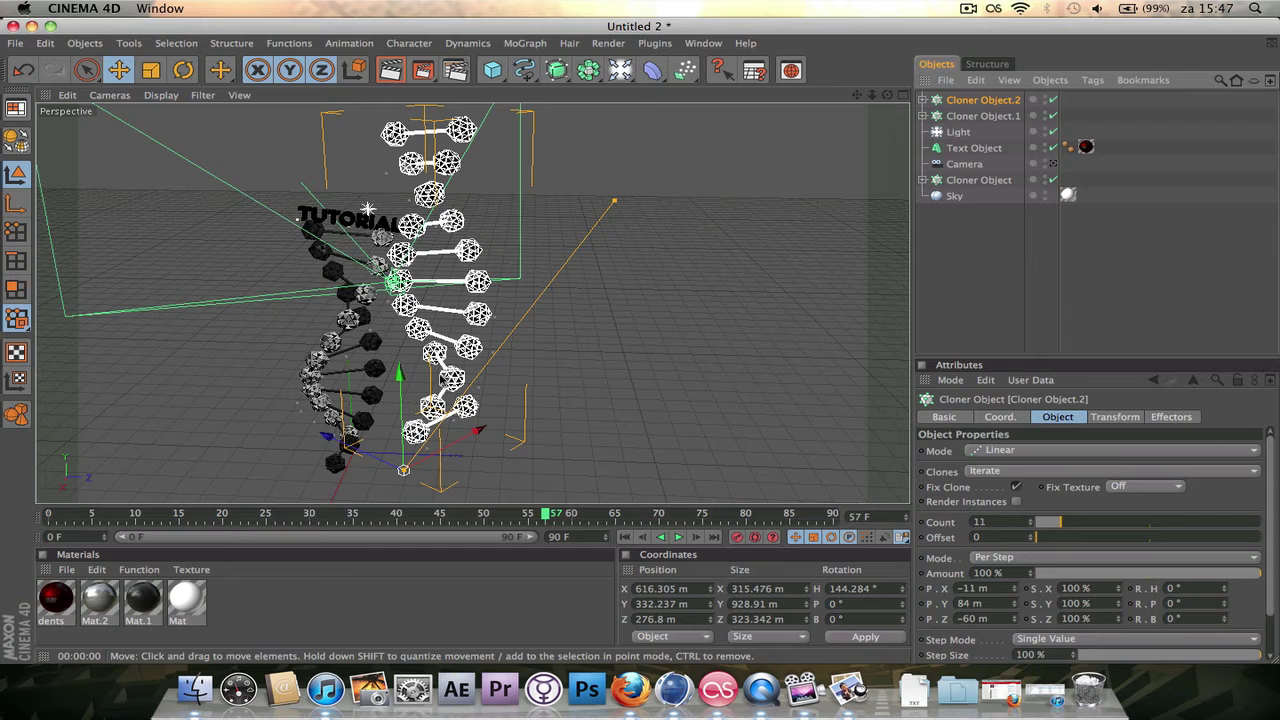
left_click_drag(405, 380, 401, 385)
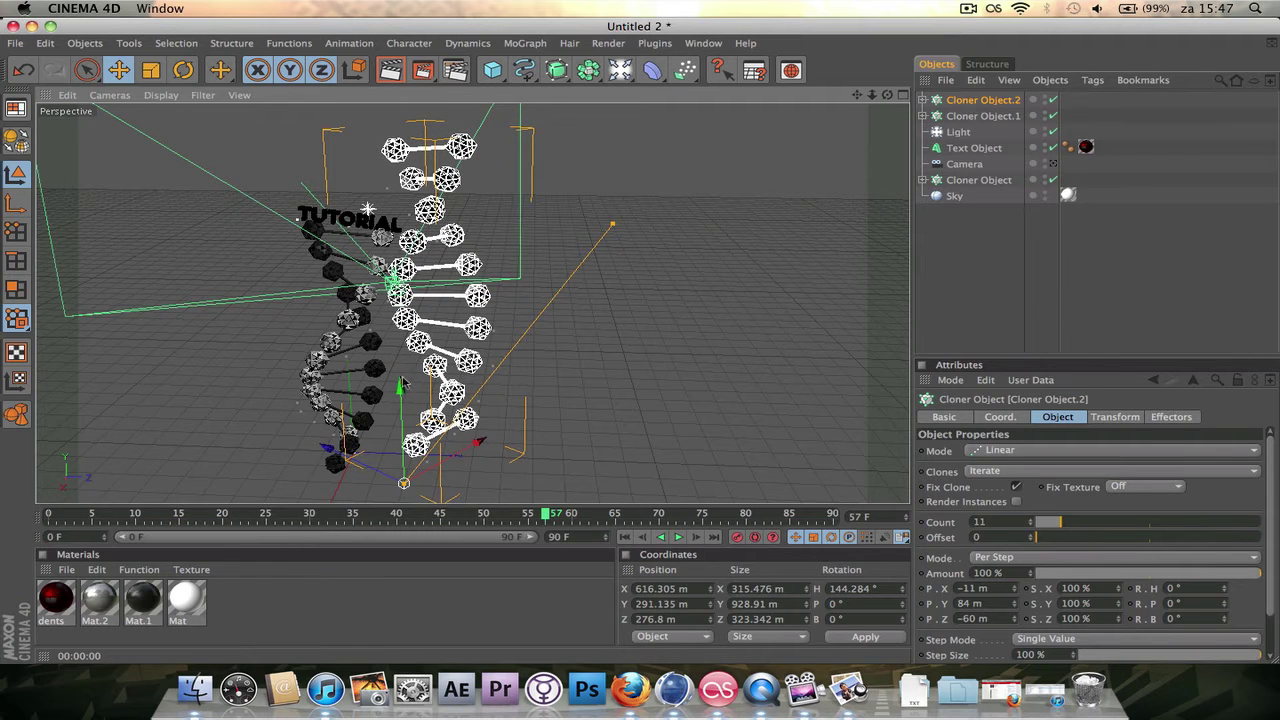
left_click(1052, 164)
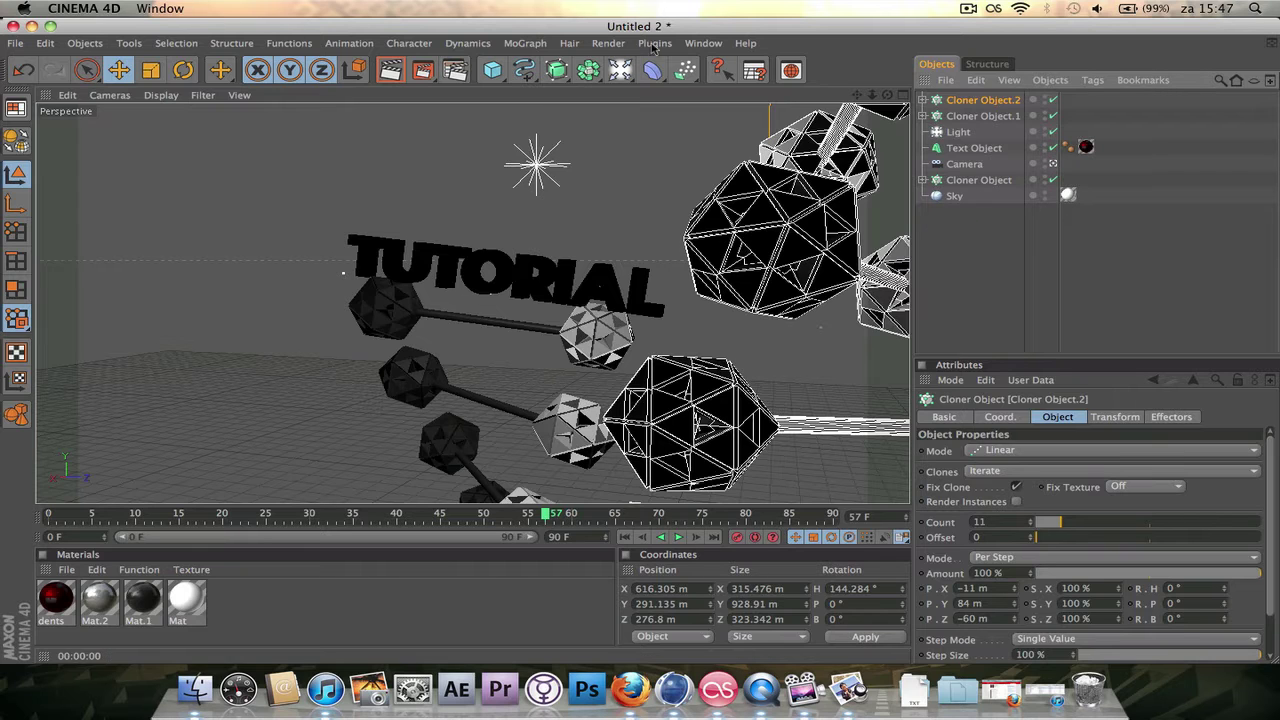
left_click(391, 66)
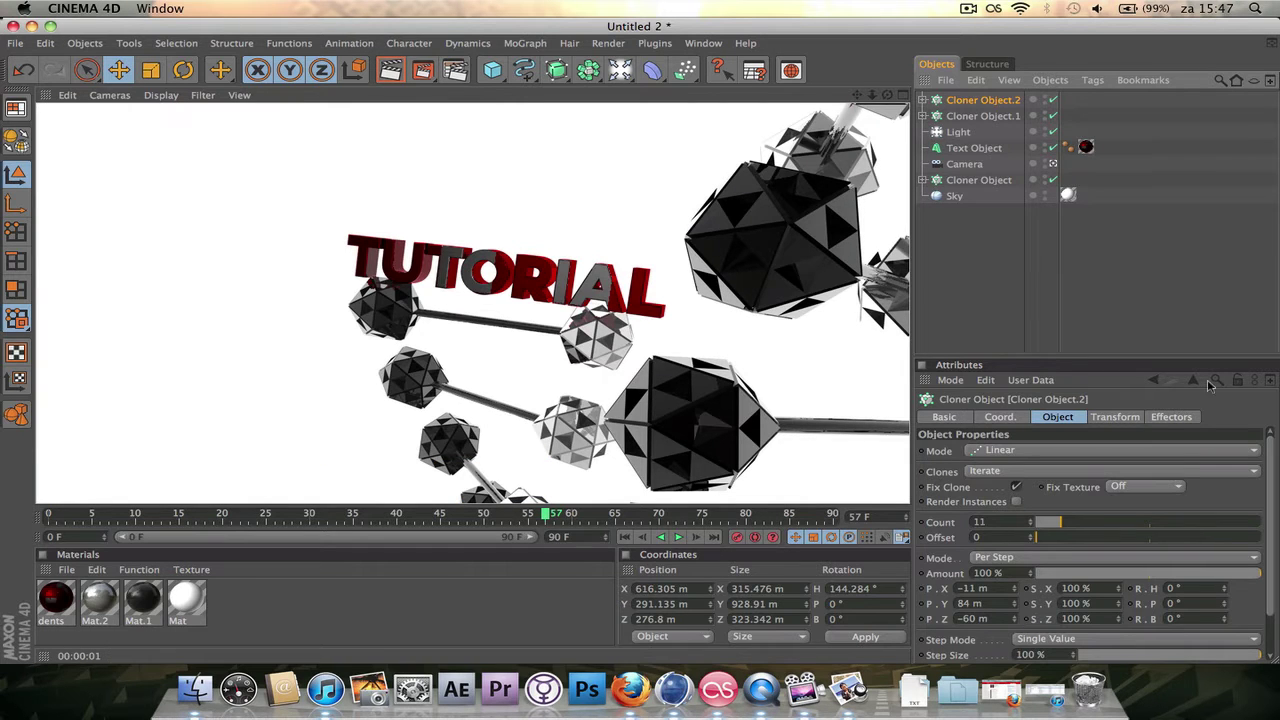
- Select Cloner Object.1 and move it left and back in depth
left_click(968, 278)
left_click(975, 116)
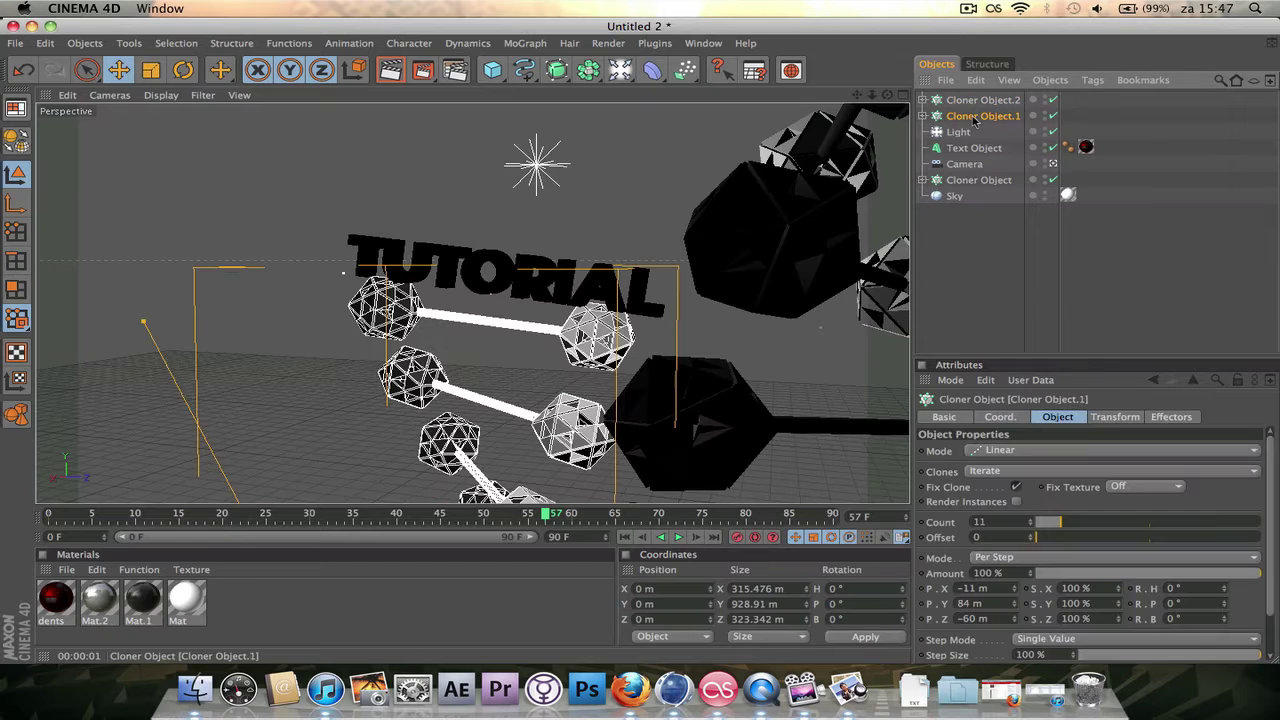
left_click(1052, 164)
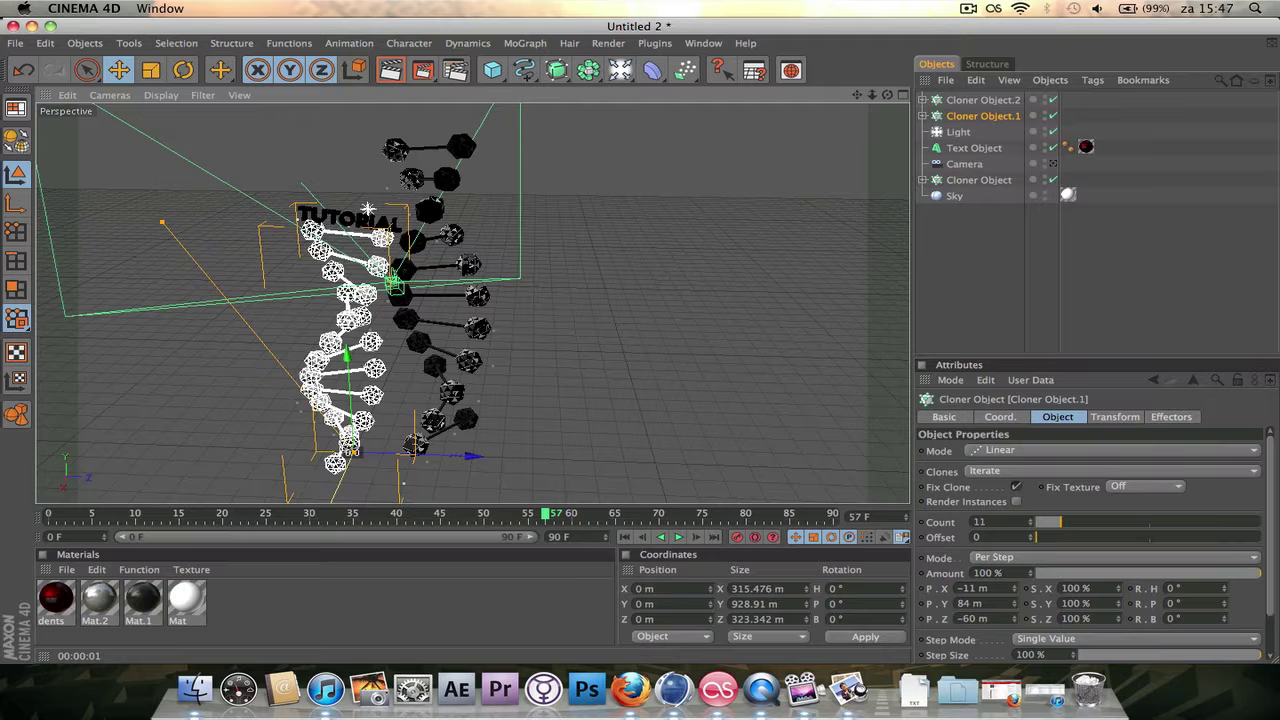
left_click_drag(470, 456, 420, 430)
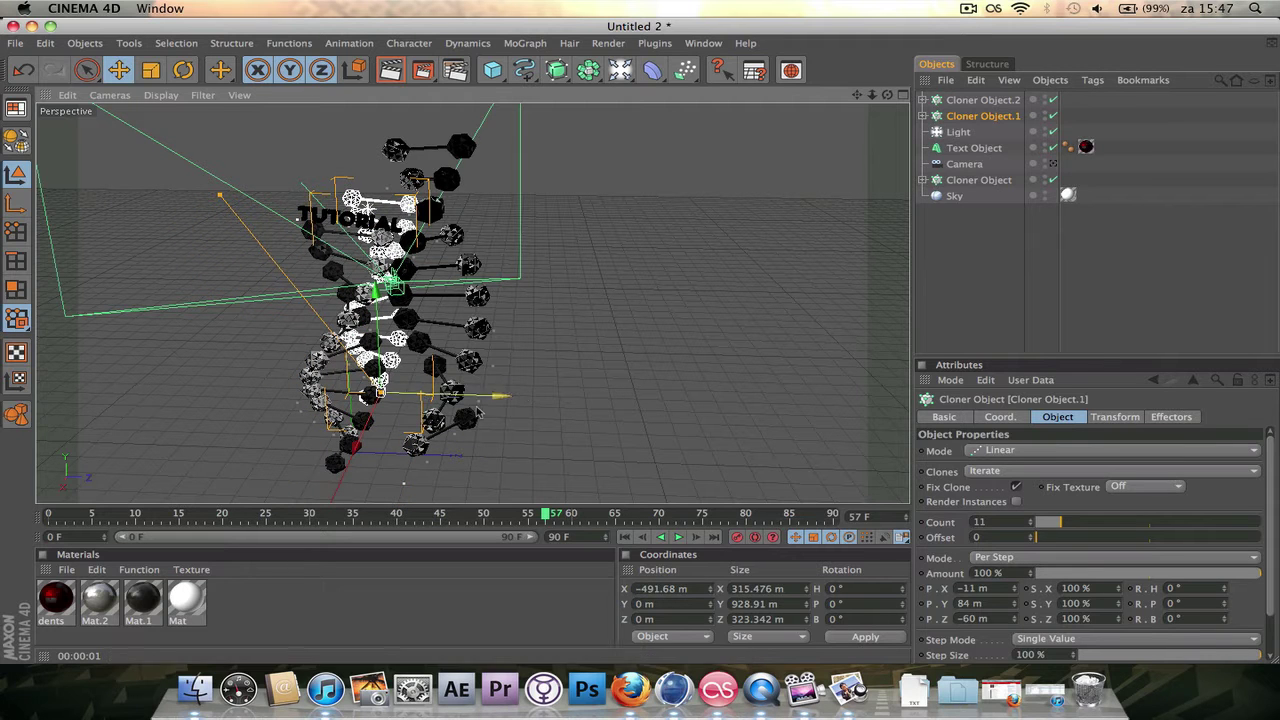
left_click_drag(496, 396, 438, 393)
left_click_drag(289, 445, 270, 373)
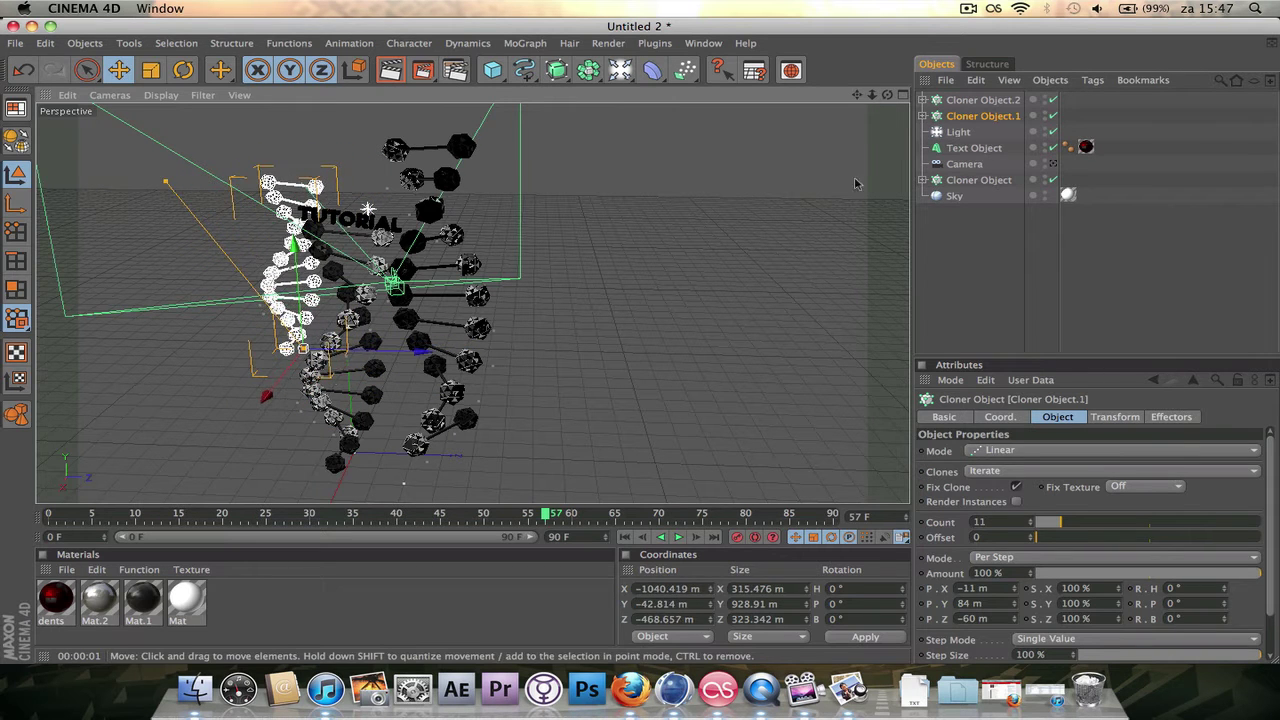
- Push Cloner Object.1 further back to X -1040, Y -42.8, Z -1006 m, checking via the camera
left_click(1053, 164)
left_click(1053, 164)
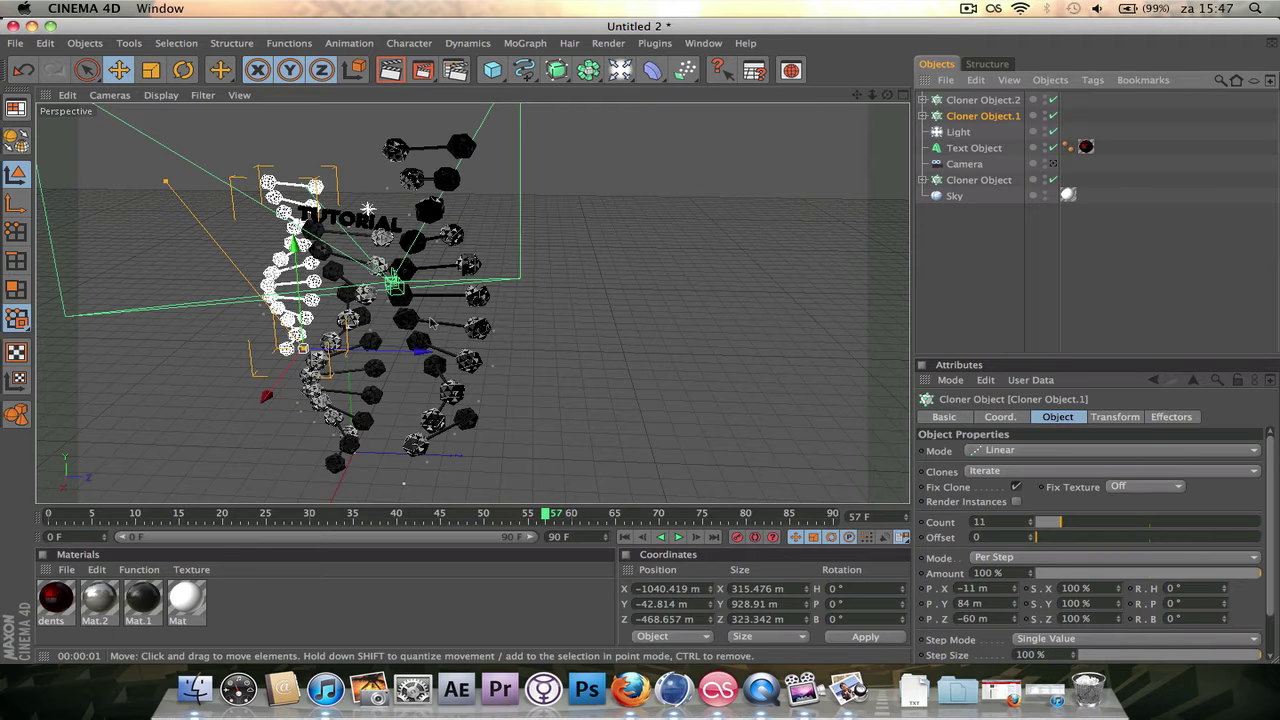
left_click_drag(424, 360, 385, 363)
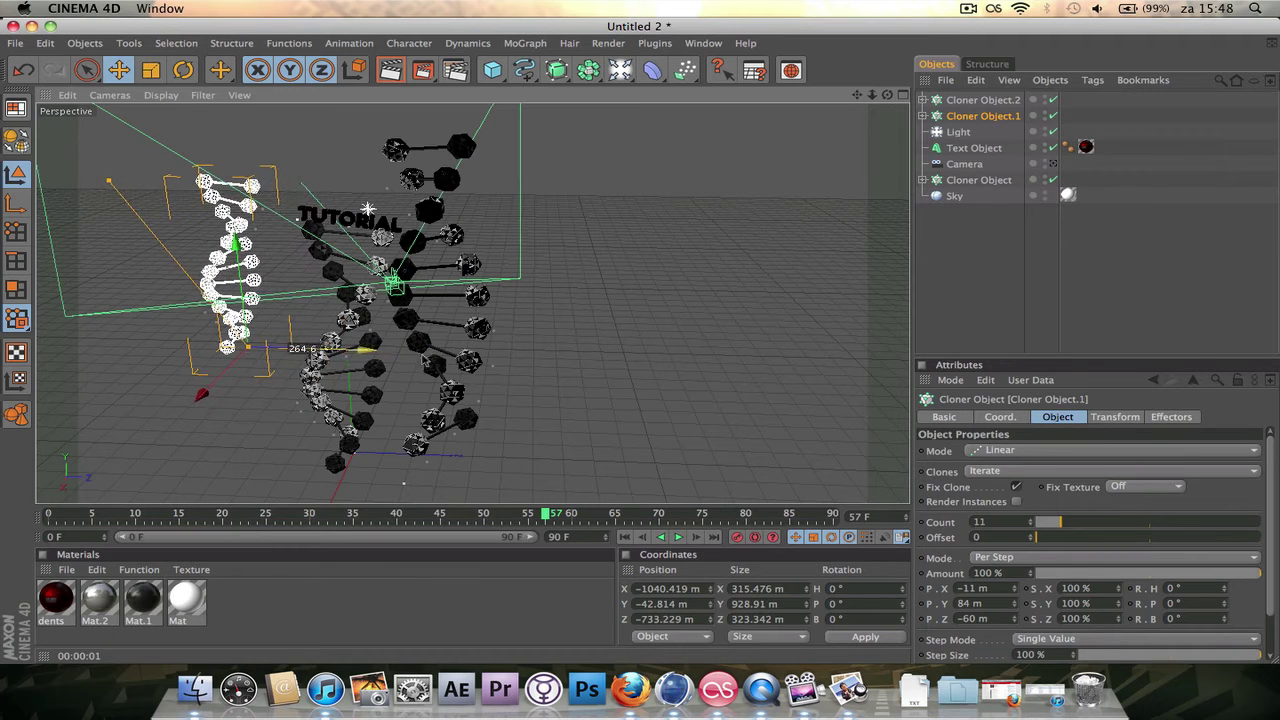
left_click(1053, 164)
left_click(1053, 164)
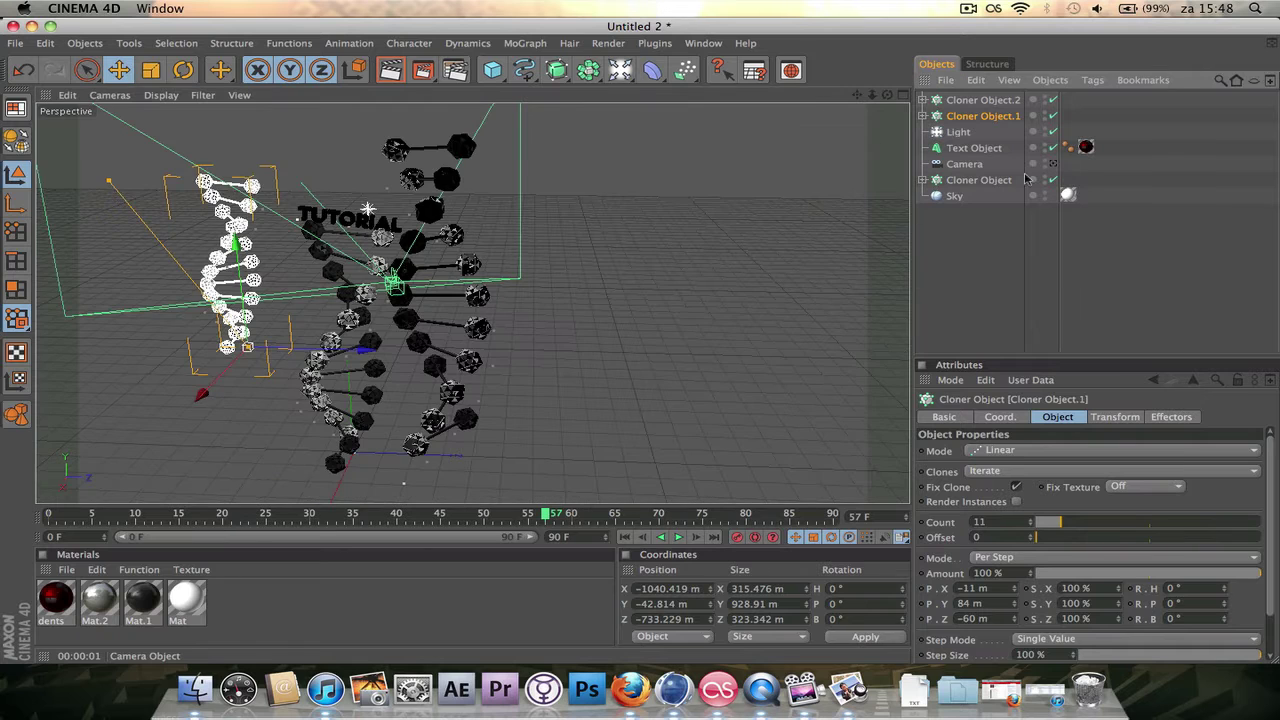
left_click_drag(340, 352, 285, 350)
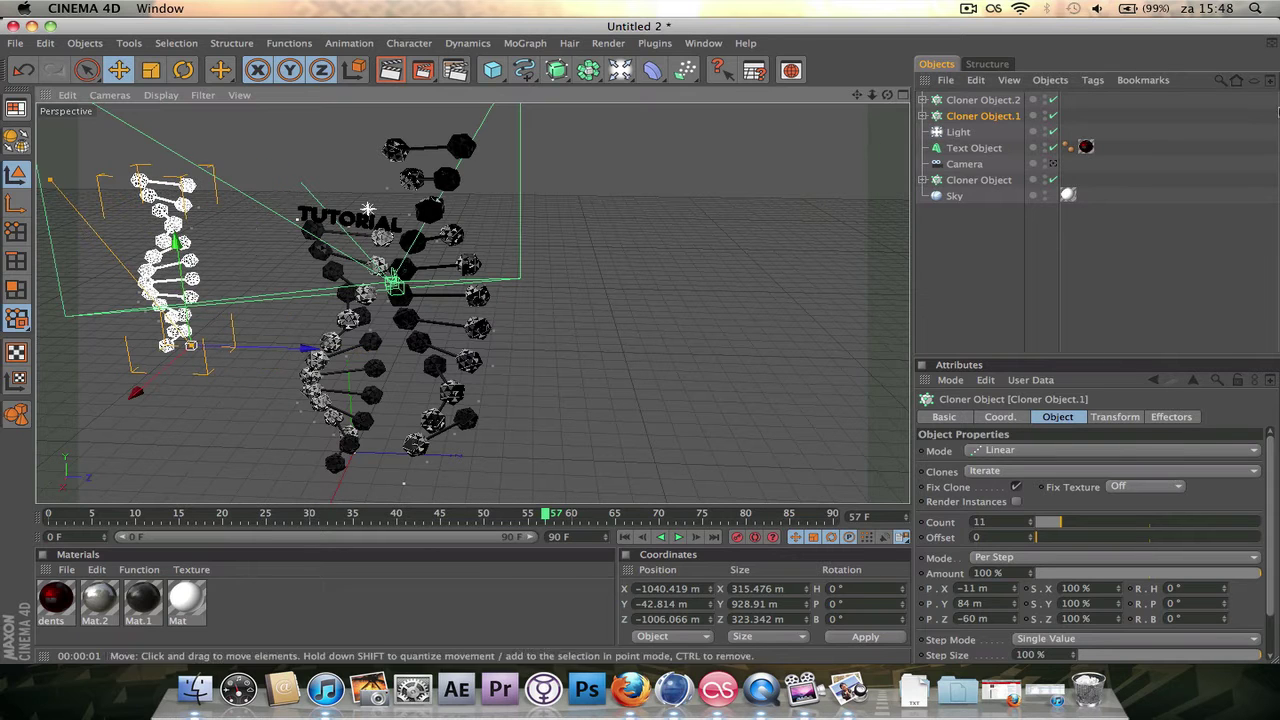
left_click(1053, 164)
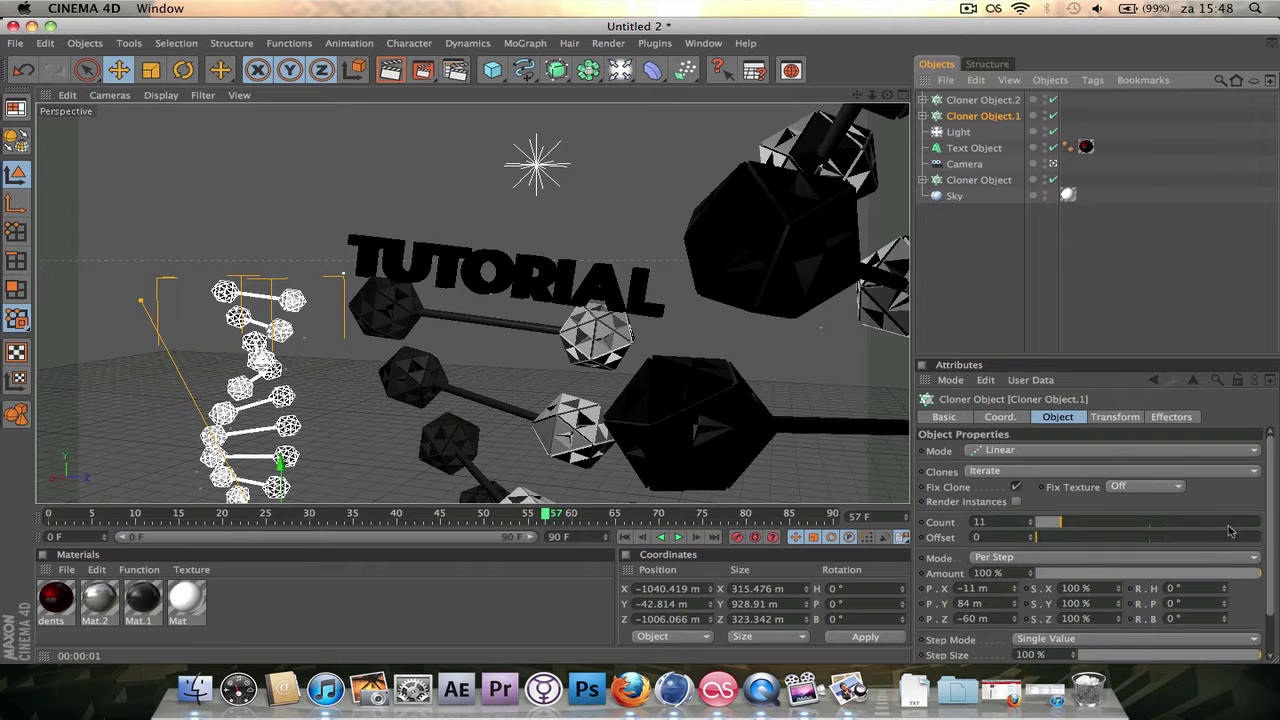
- Increase Cloner Object.1's heading and pitch step rotation, Z offset and clone count
scroll(1270, 525, "down", 2)
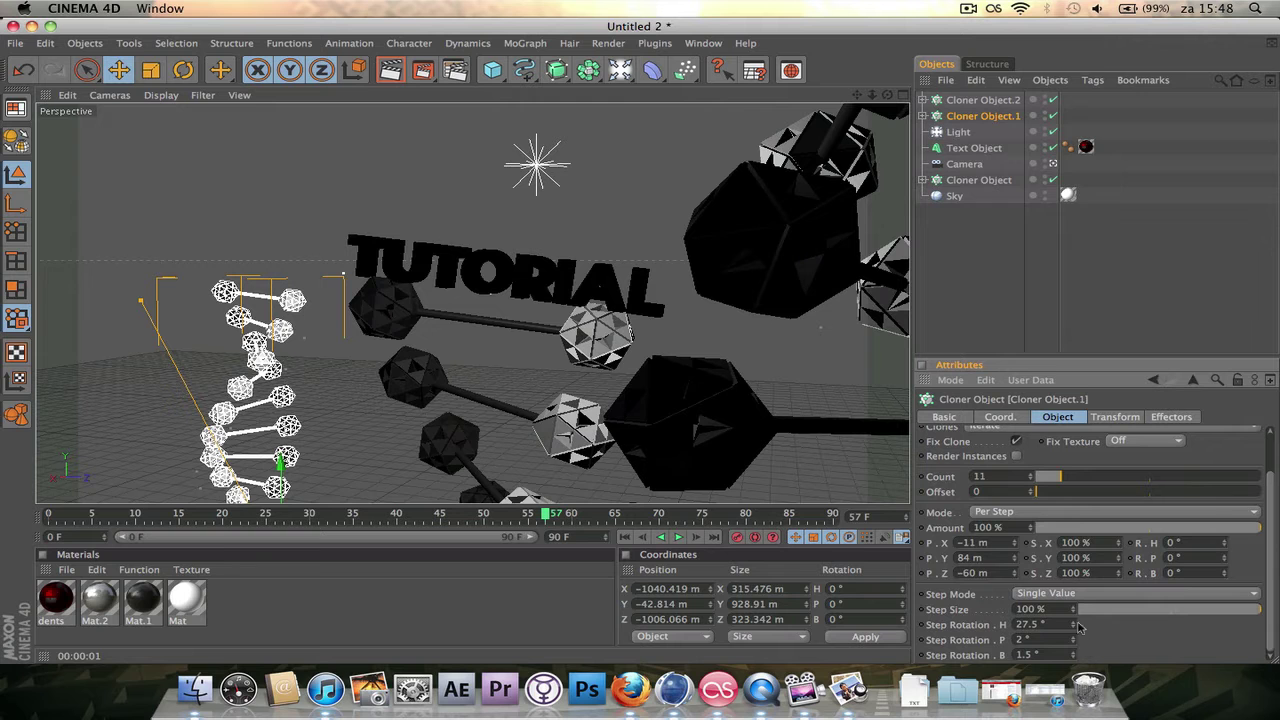
mouse_move(1073, 625)
left_mouse_down()
mouse_move(1121, 625)
mouse_move(1088, 642)
left_mouse_up()
left_click_drag(1015, 577, 974, 581)
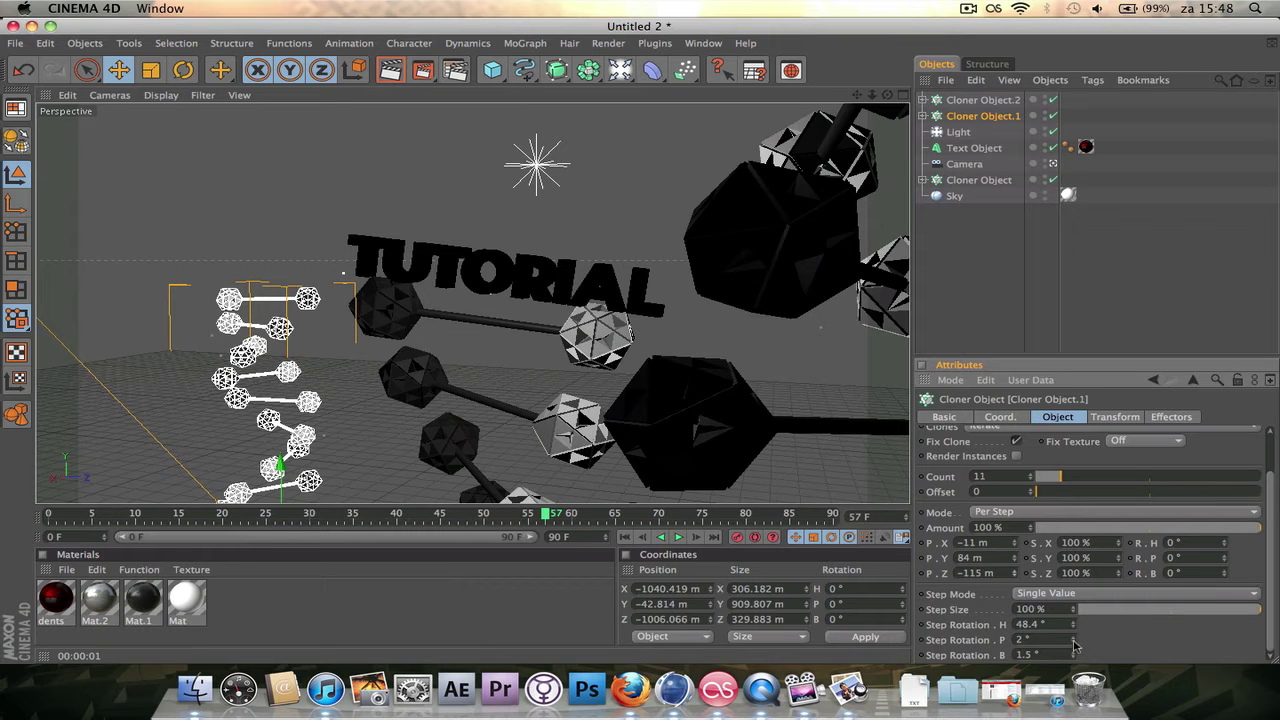
left_click_drag(1075, 645, 1075, 624)
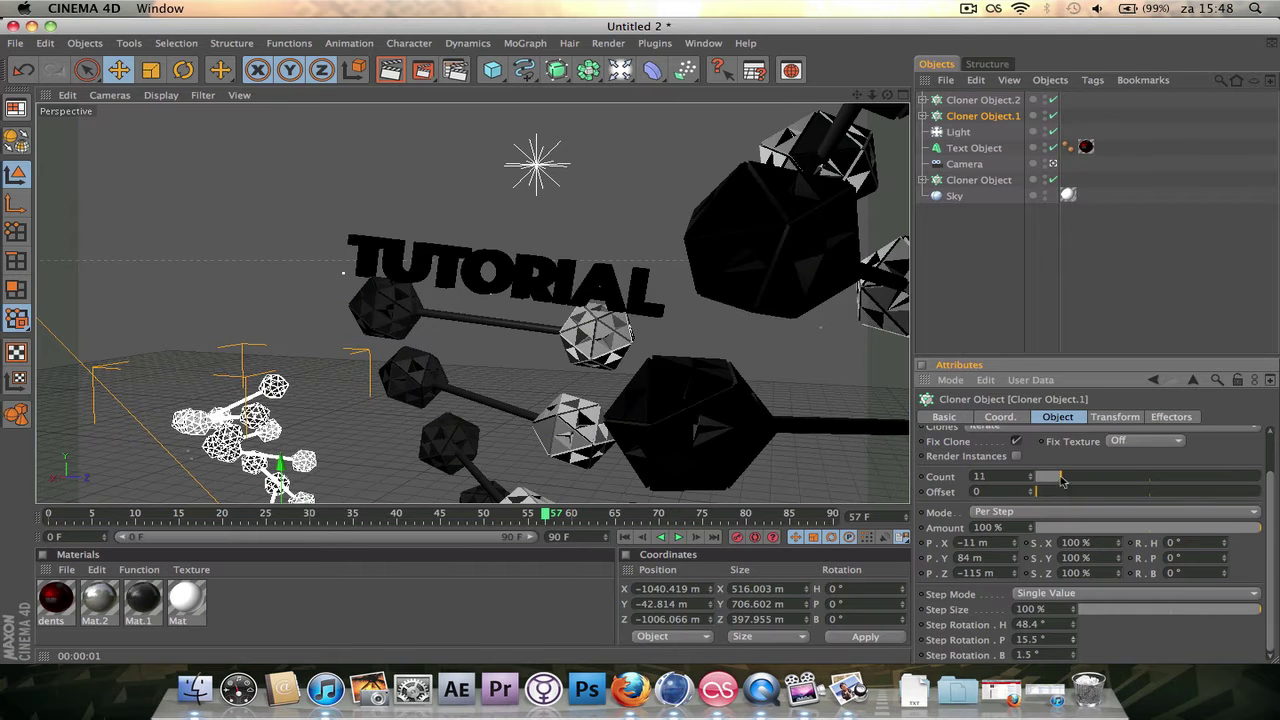
left_click_drag(1062, 481, 1091, 476)
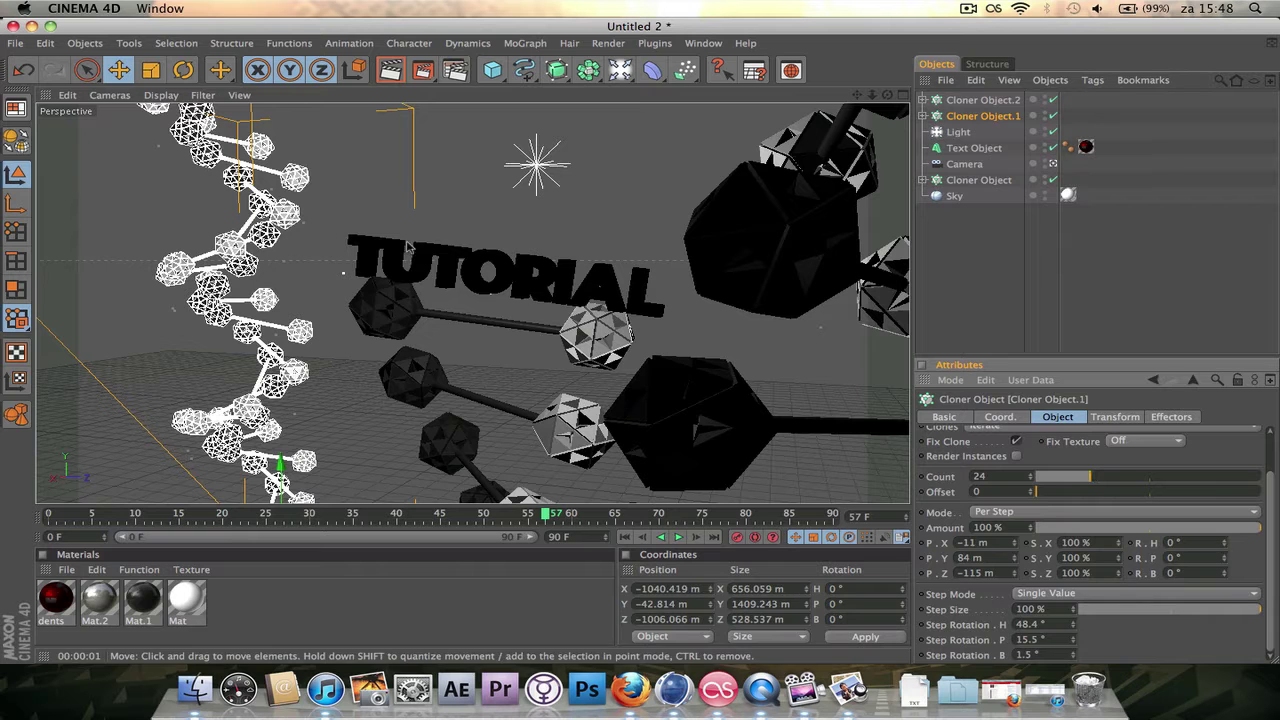
- Render a preview of the scene through the camera
left_click(1052, 164)
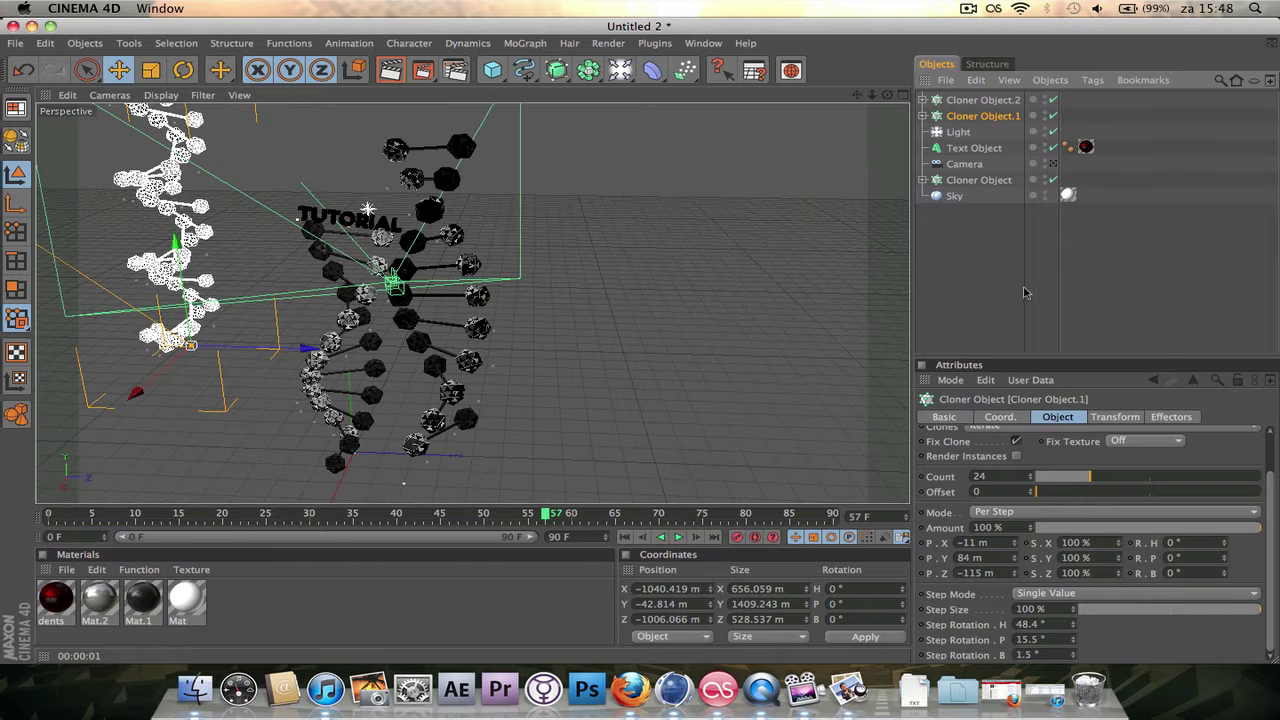
left_click(1052, 164)
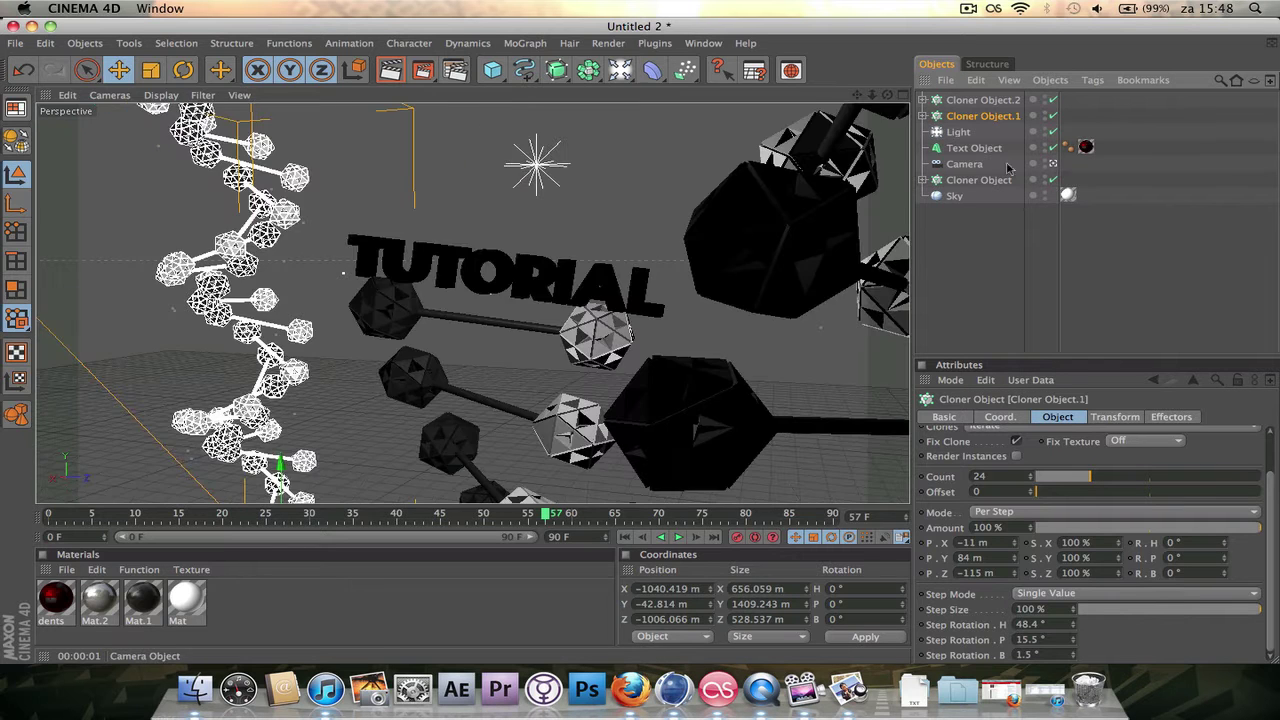
left_click(378, 76)
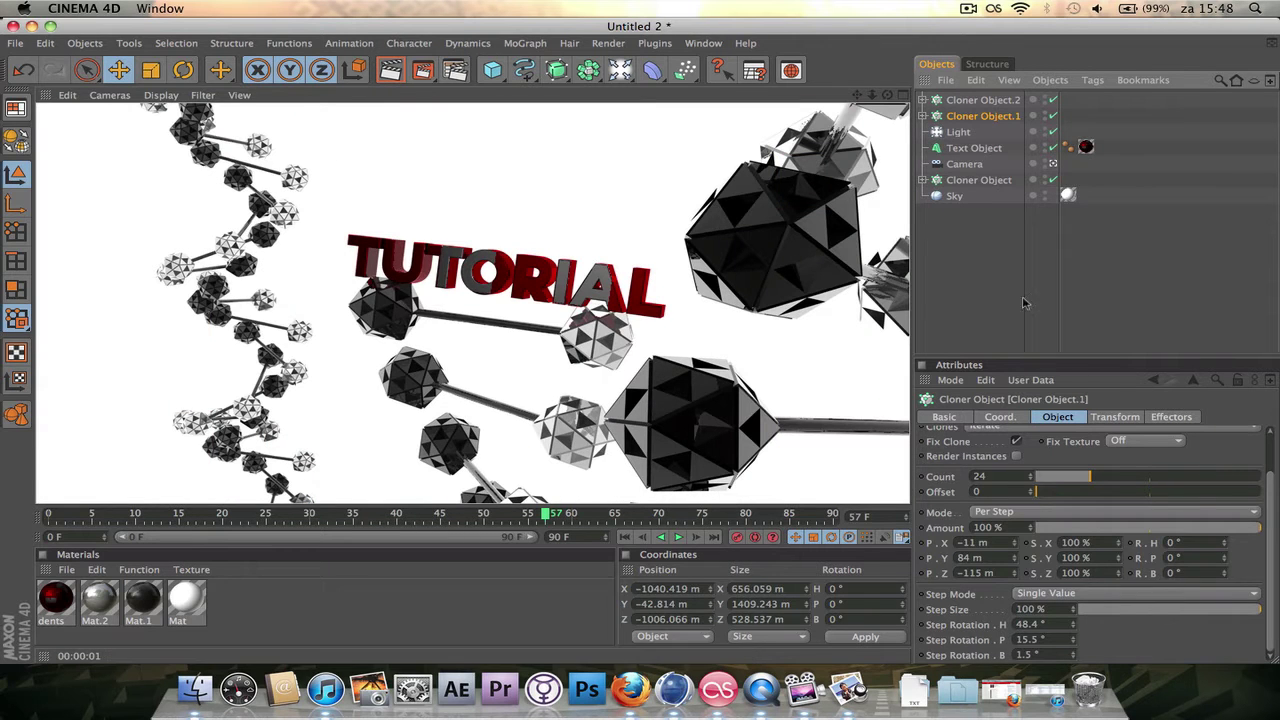
left_click(985, 287)
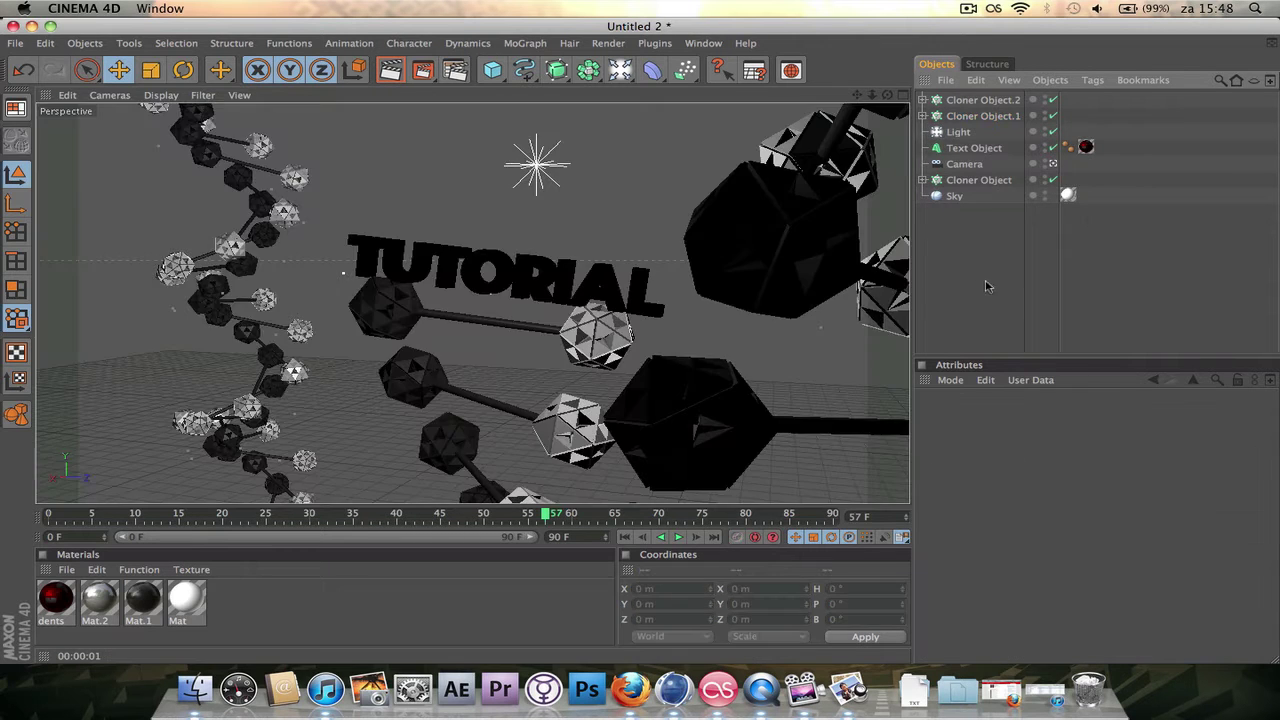
- Refine Cloner Object.1 to Count 35 with Step Rotation H 29.7°, P 20.8°, B 5.5°
left_click(982, 100)
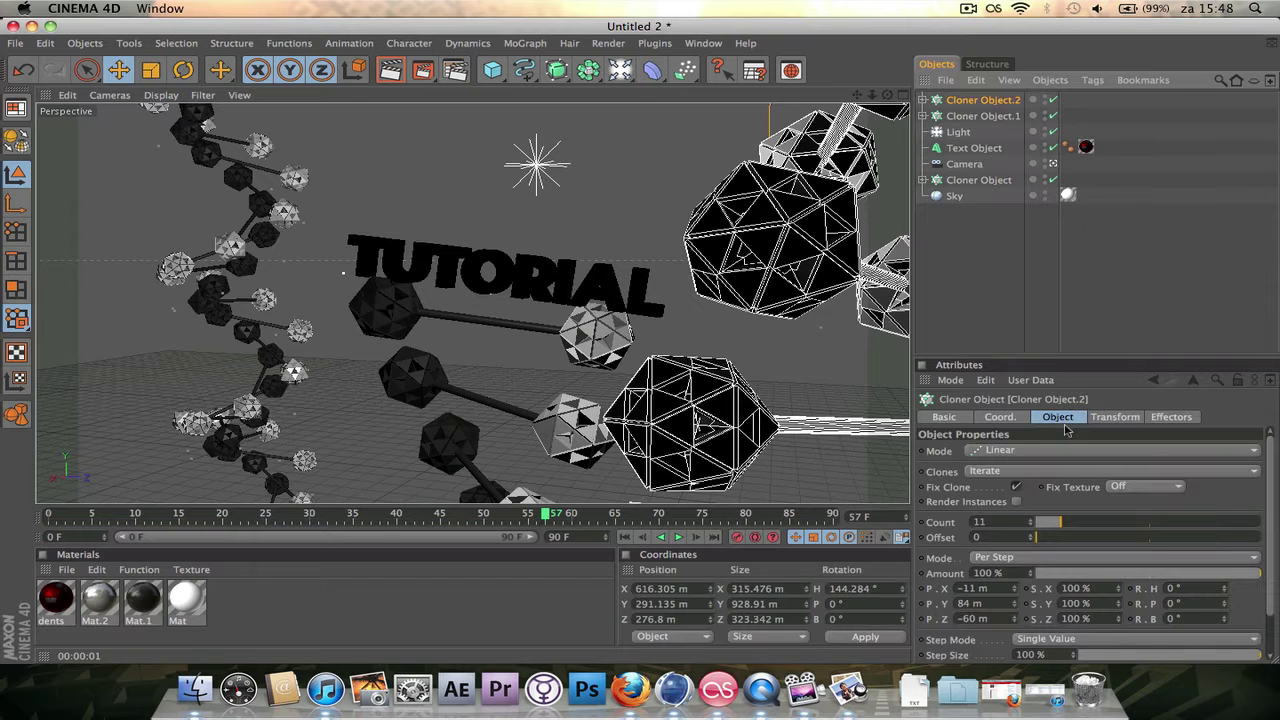
left_click(968, 116)
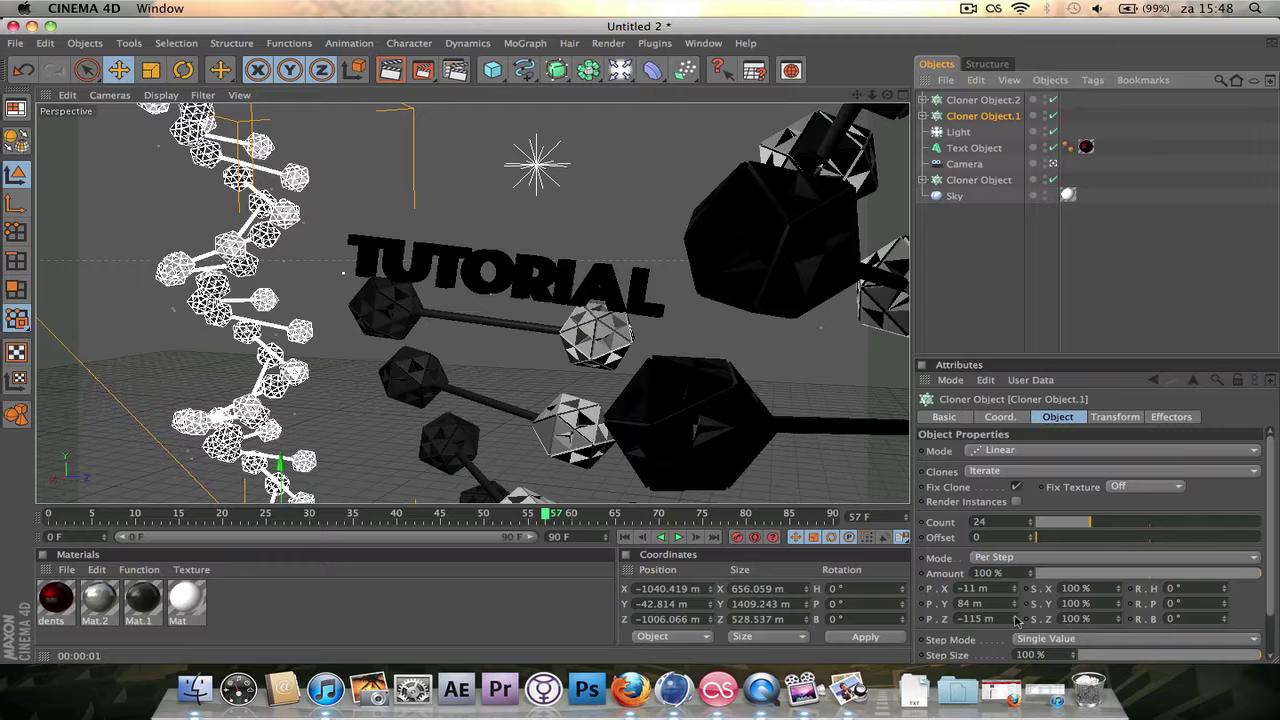
mouse_move(1015, 619)
left_mouse_down()
mouse_move(1015, 565)
mouse_move(1018, 619)
left_mouse_up()
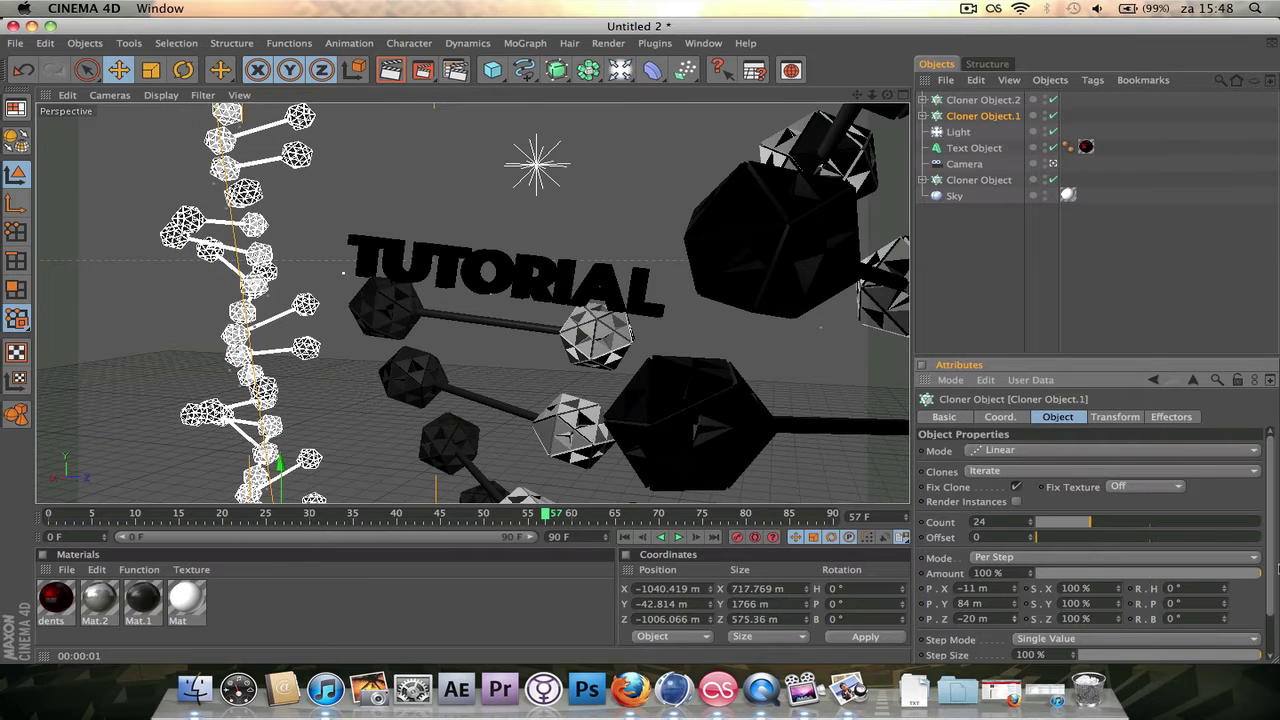
scroll(1273, 577, "down", 2)
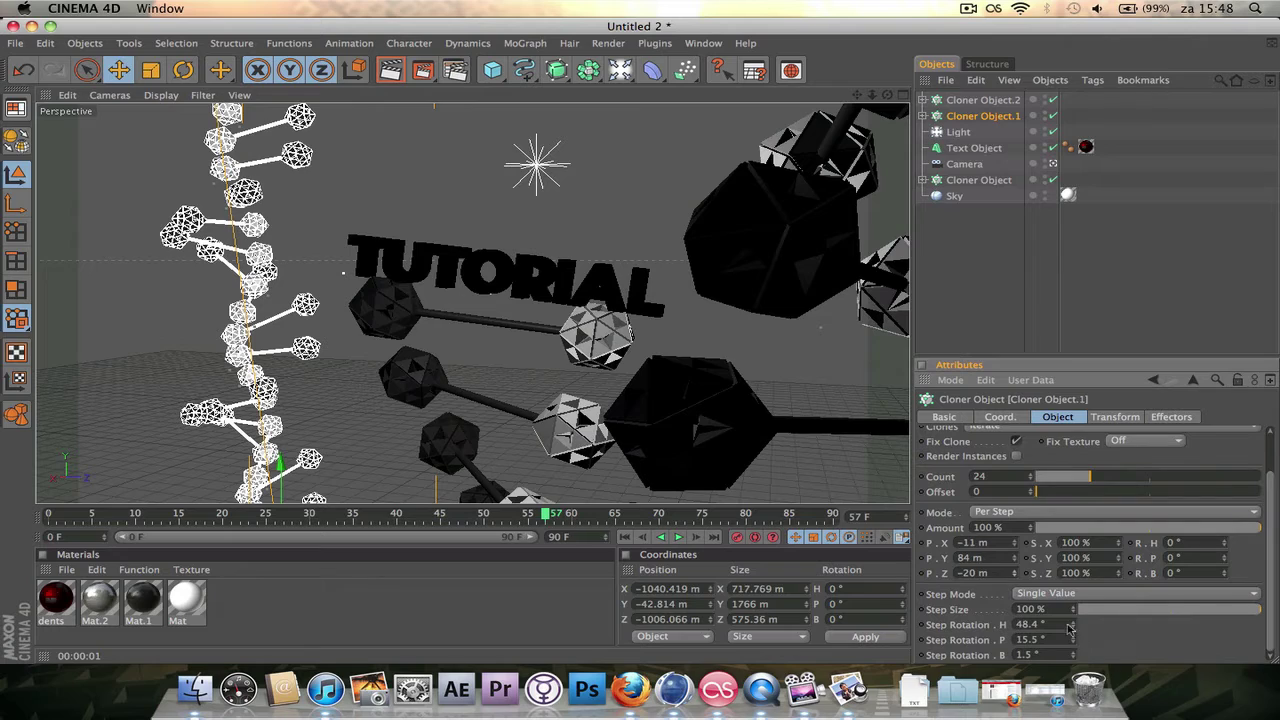
mouse_move(1072, 628)
left_mouse_down()
mouse_move(1072, 652)
mouse_move(1073, 633)
left_mouse_up()
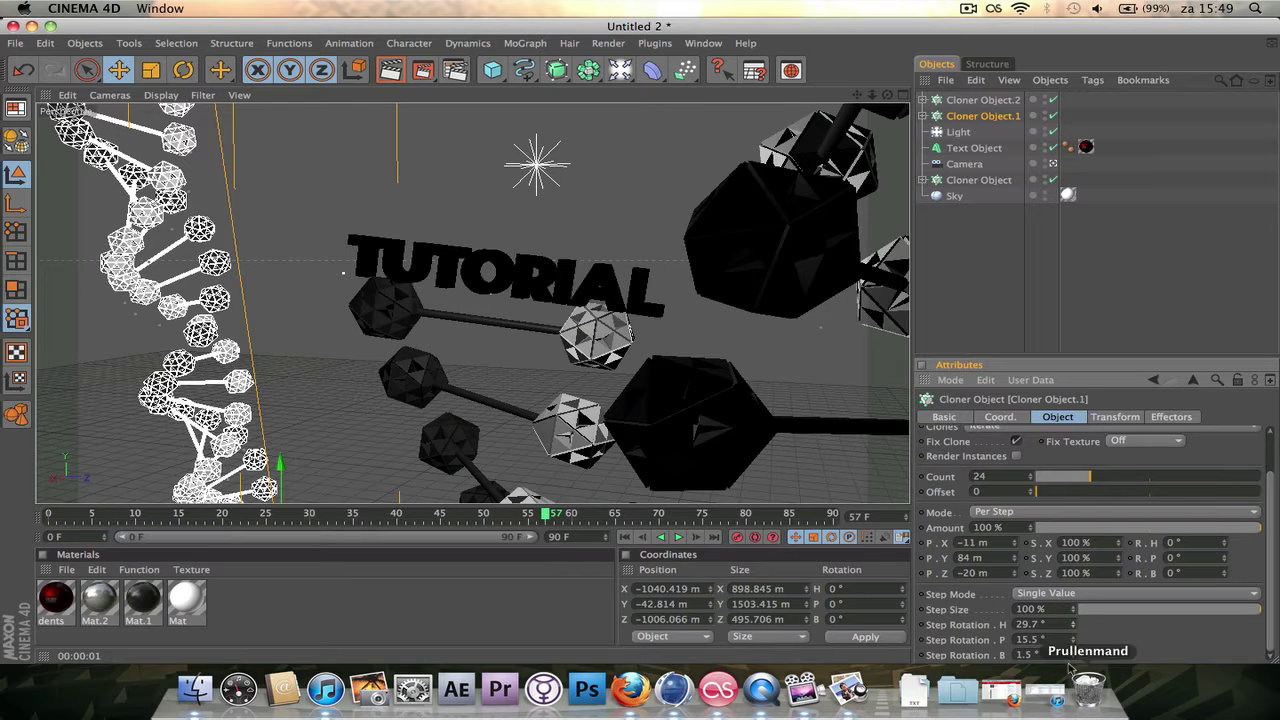
left_click_drag(1073, 655, 1073, 632)
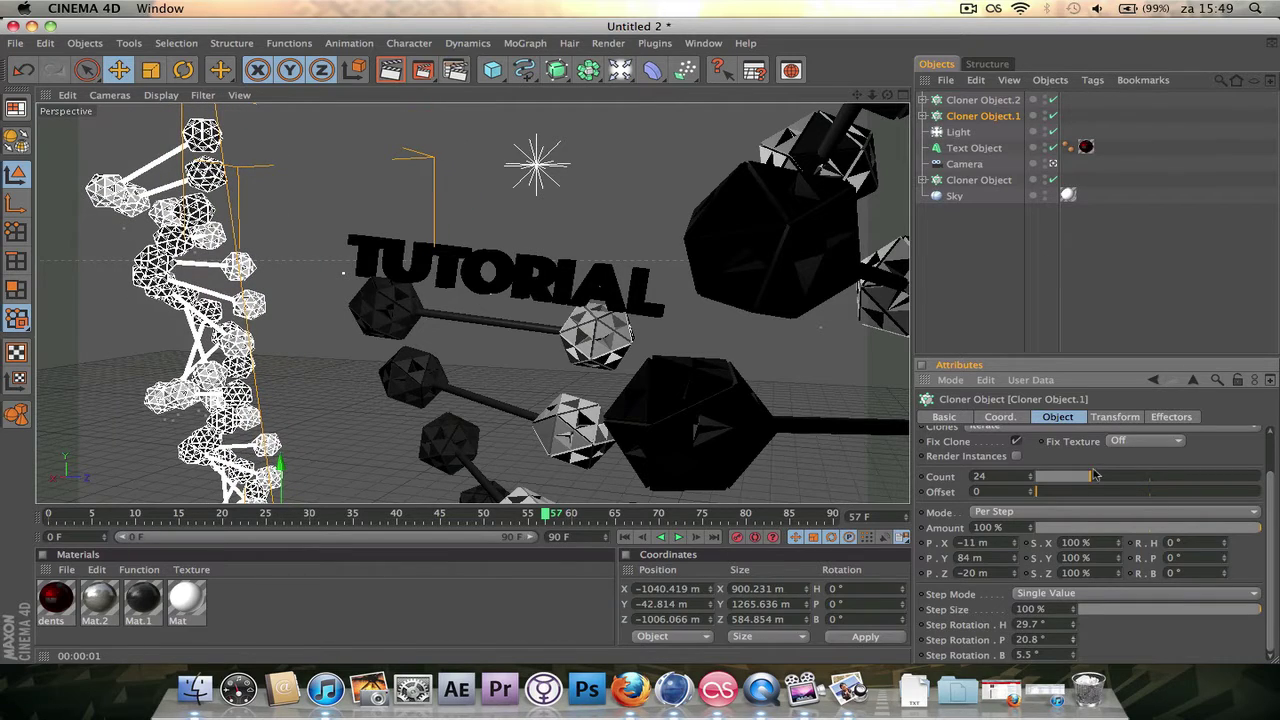
left_click_drag(1095, 476, 1118, 479)
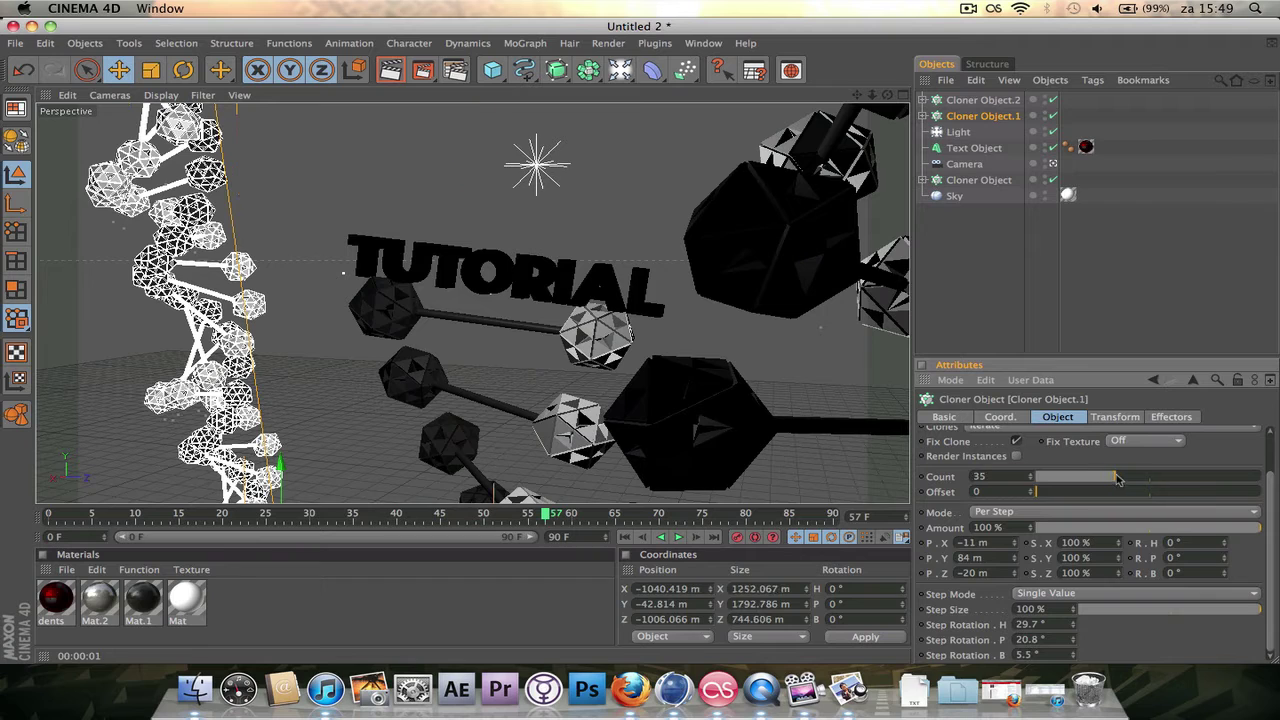
- Play the animation from frame 0 as a preview, then rewind to the first frame
left_click(625, 537)
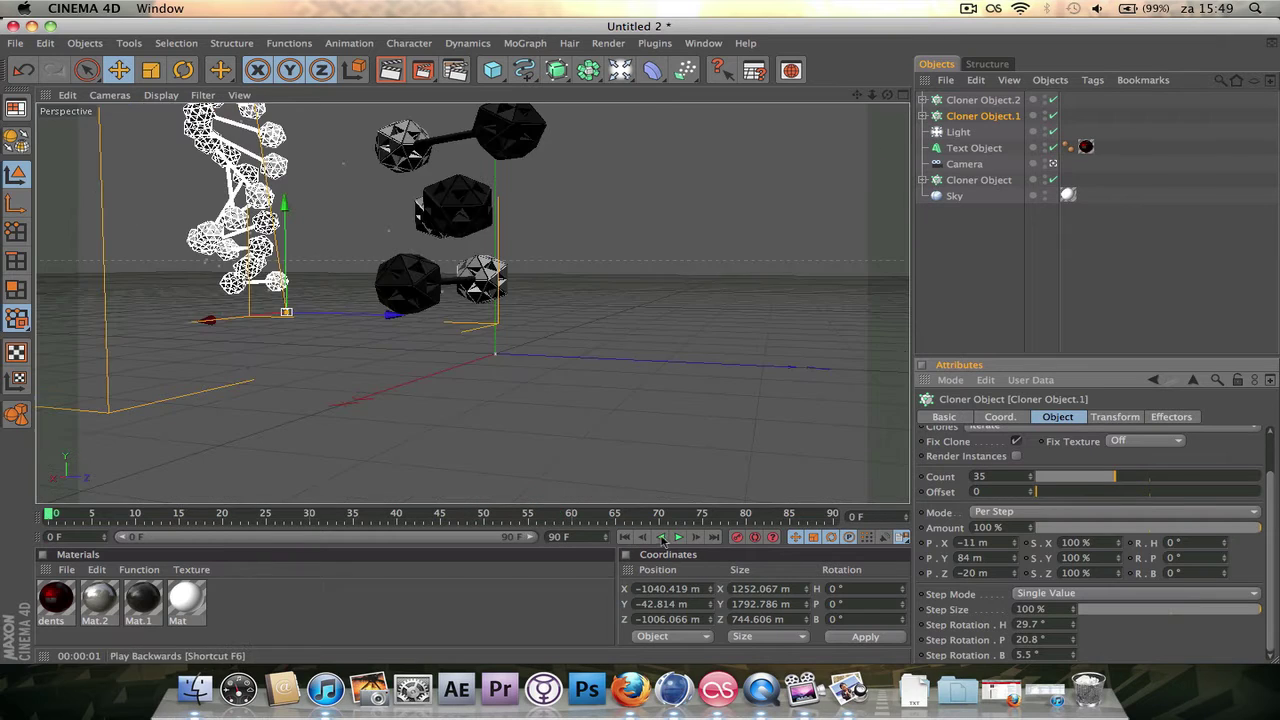
left_click(679, 537)
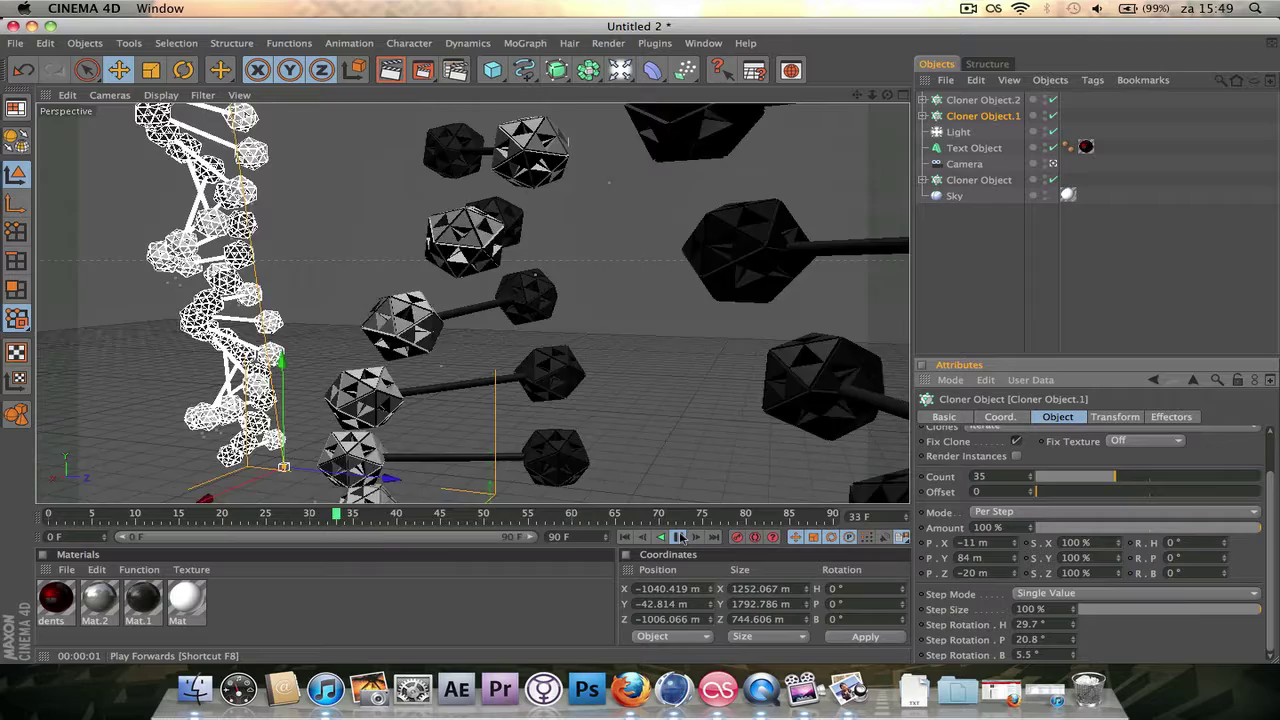
left_click(679, 537)
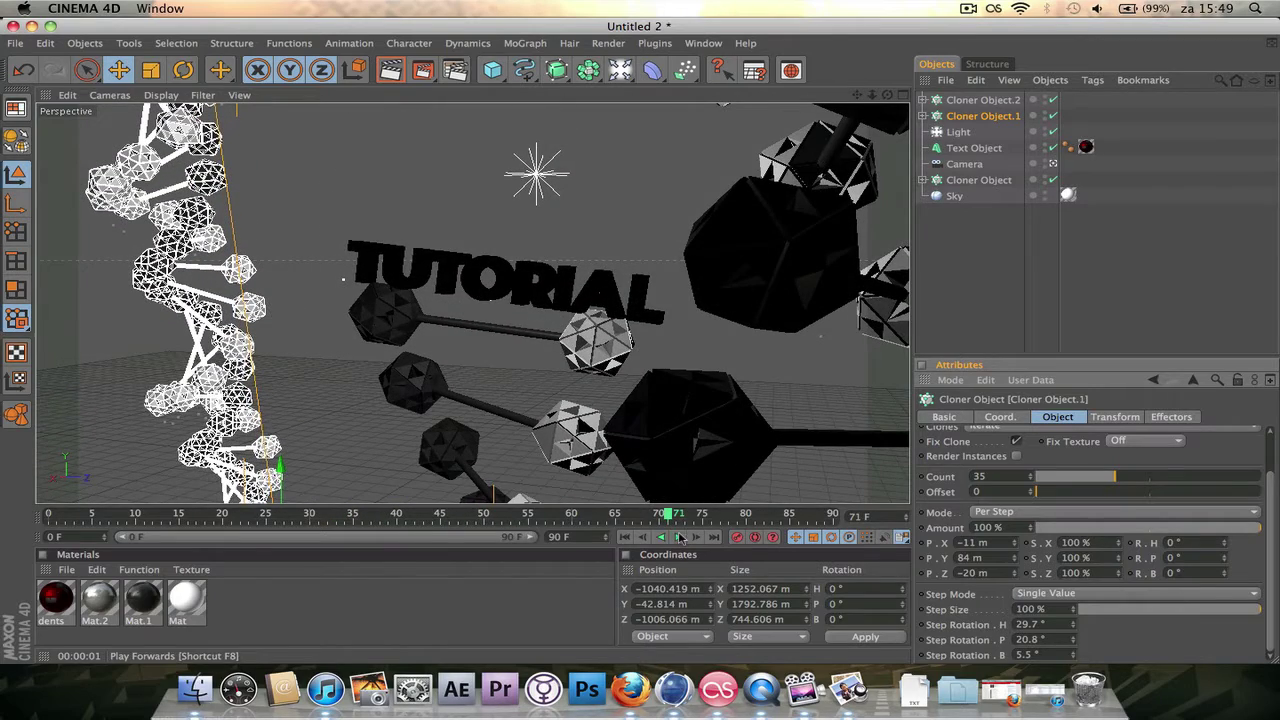
left_click(625, 537)
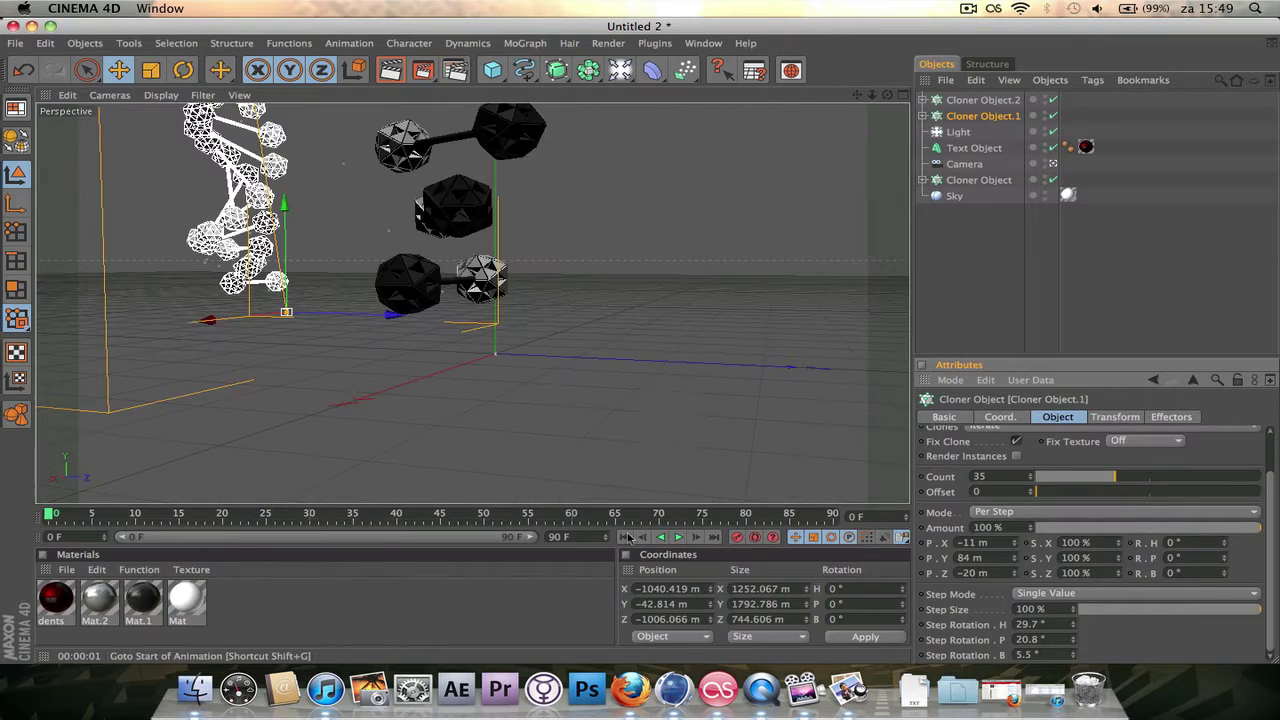
- Pan the camera view slightly vertically and play the animation again
left_click(988, 167)
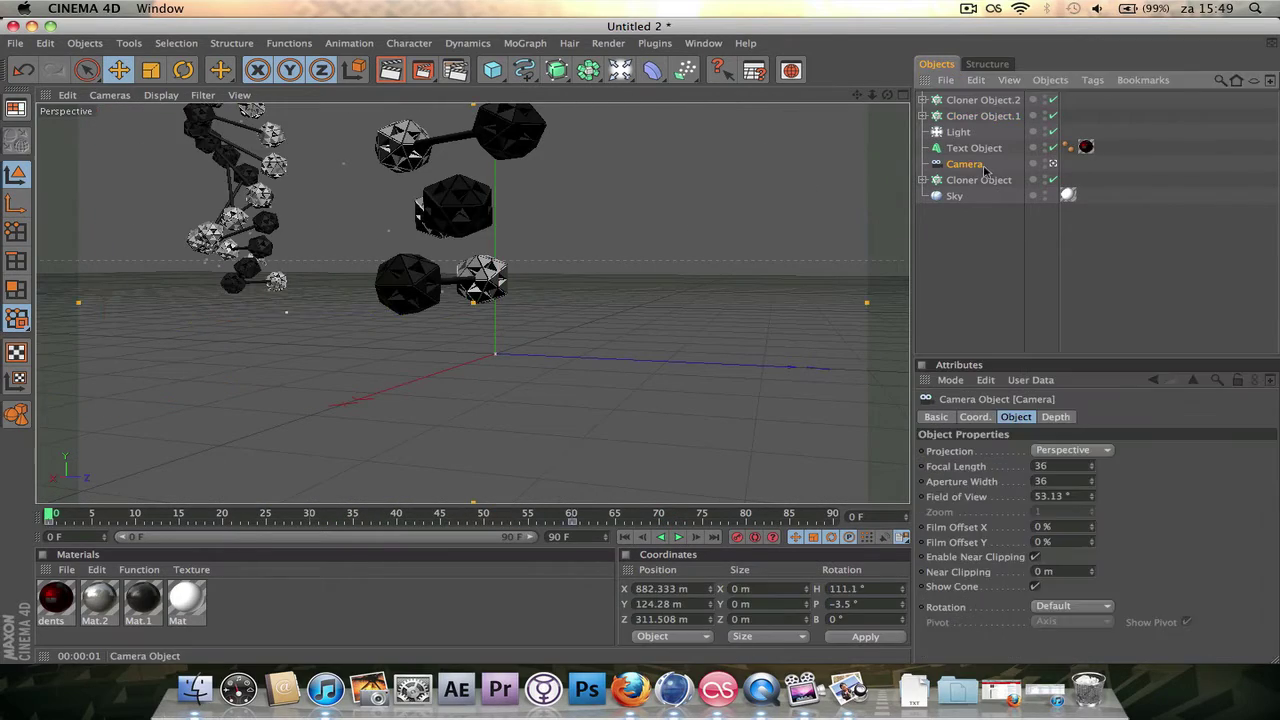
left_click(745, 537)
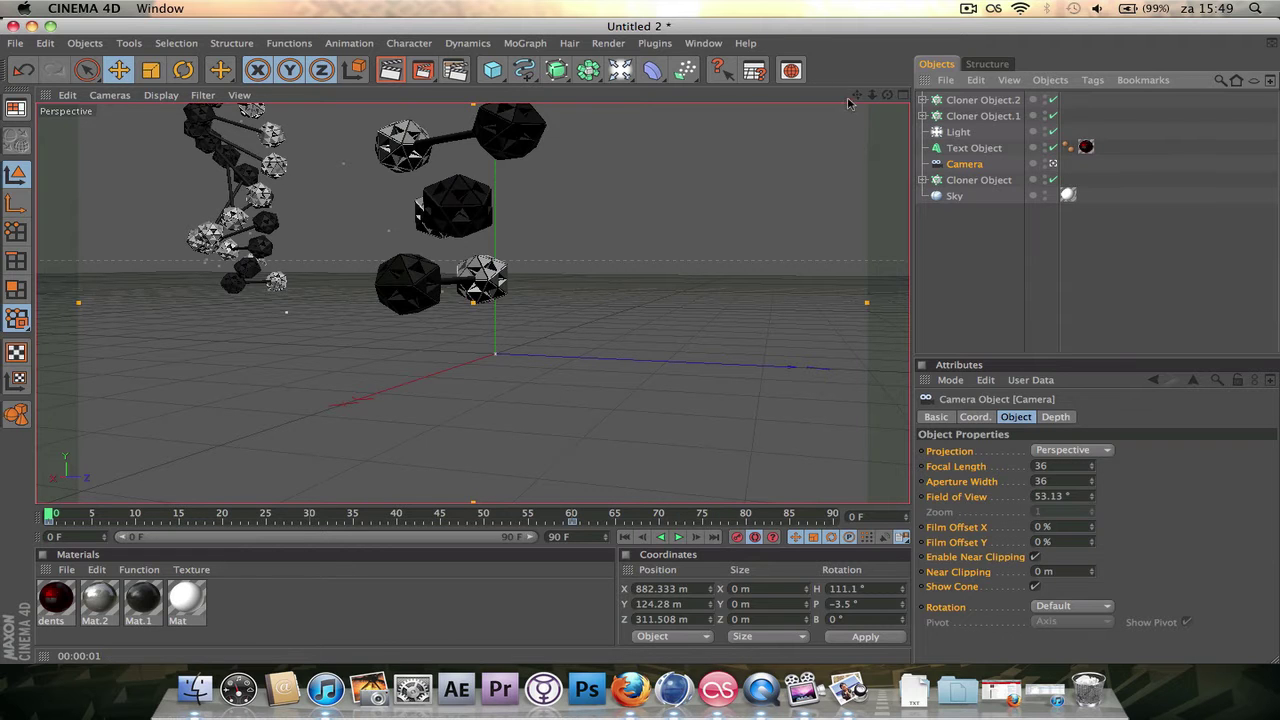
mouse_move(856, 94)
left_mouse_down()
mouse_move(856, 40)
mouse_move(856, 97)
left_mouse_up()
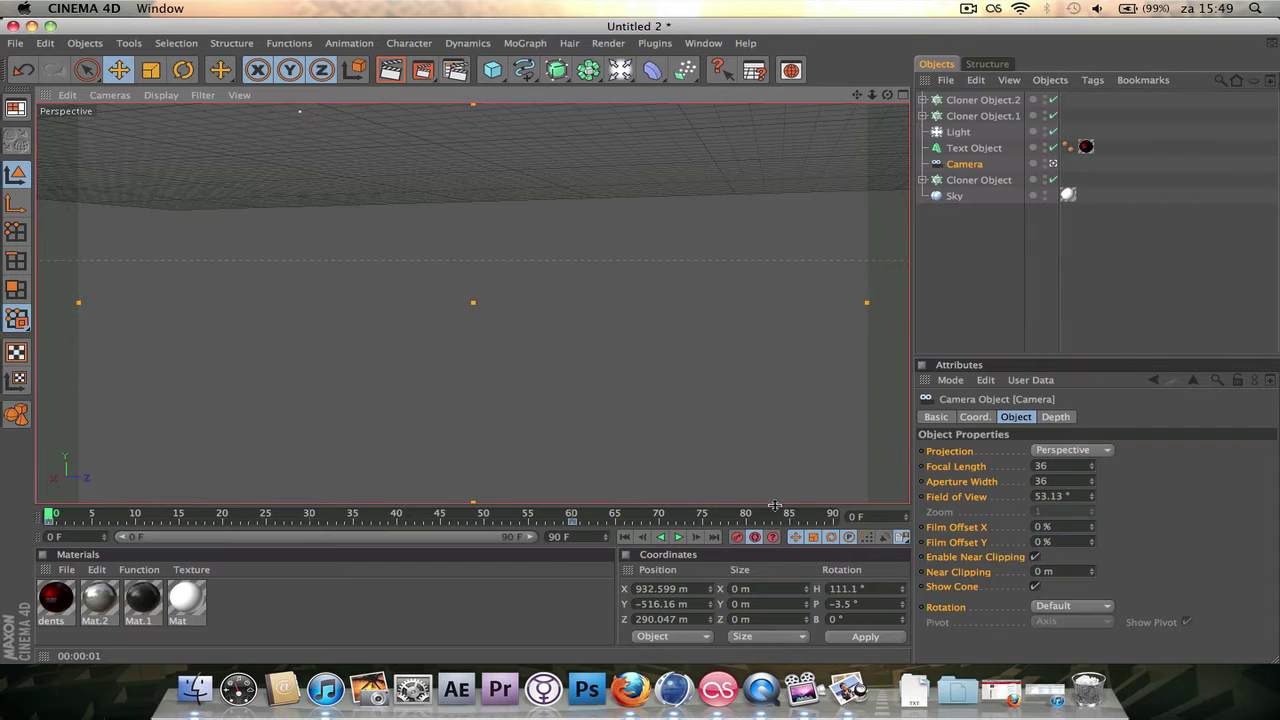
left_click(678, 537)
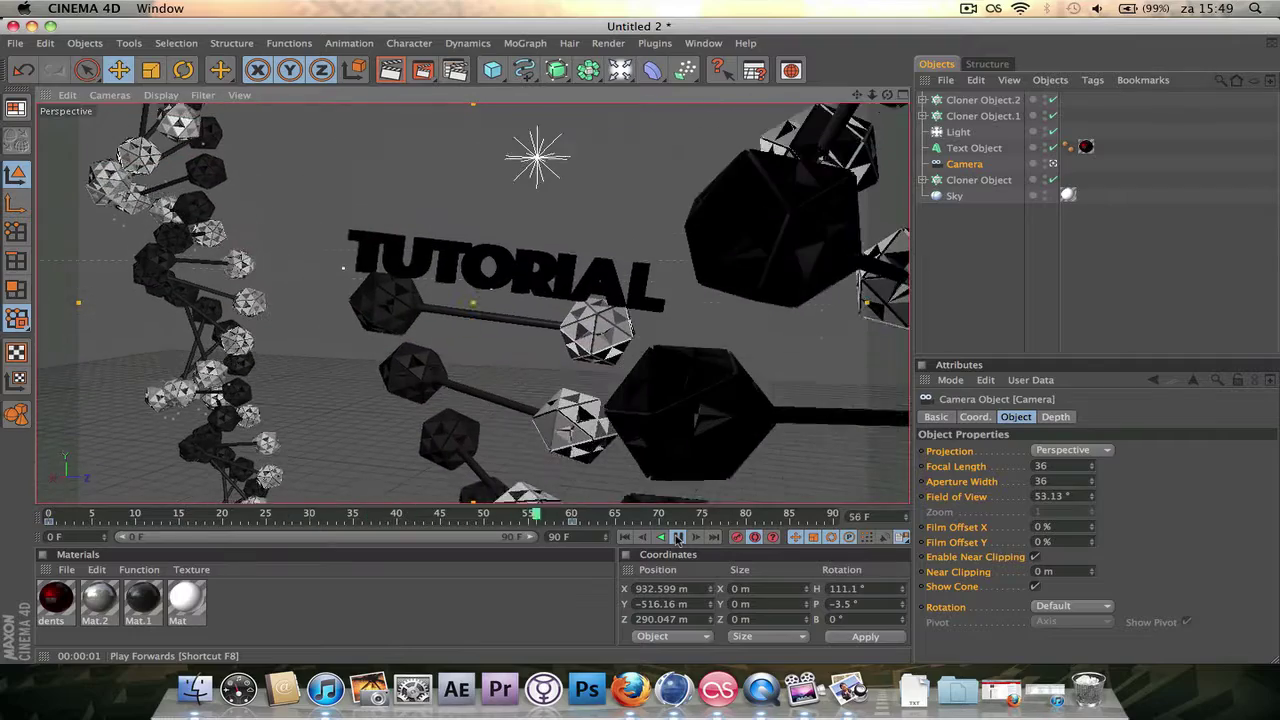
left_click(1100, 270)
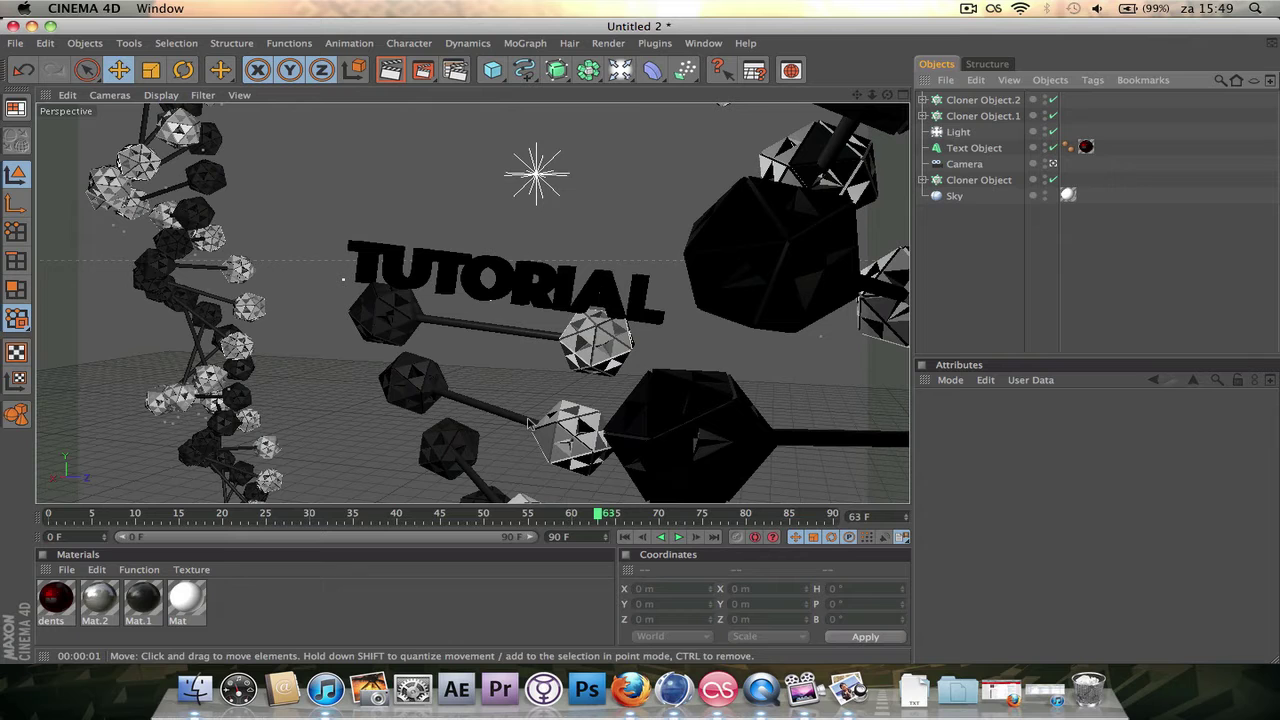
- At frame 25, reset the background Cloner Object's offset to 0 and keyframe Count 1
left_click(980, 180)
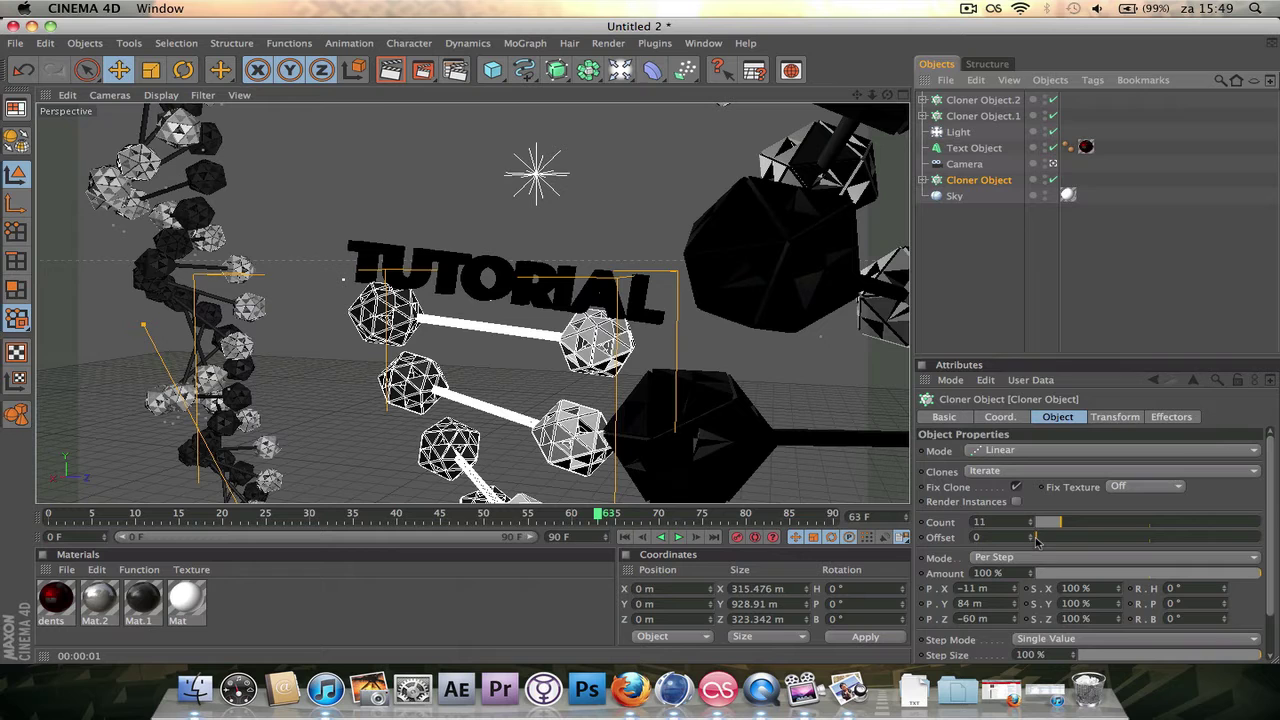
left_click_drag(1036, 541, 1059, 543)
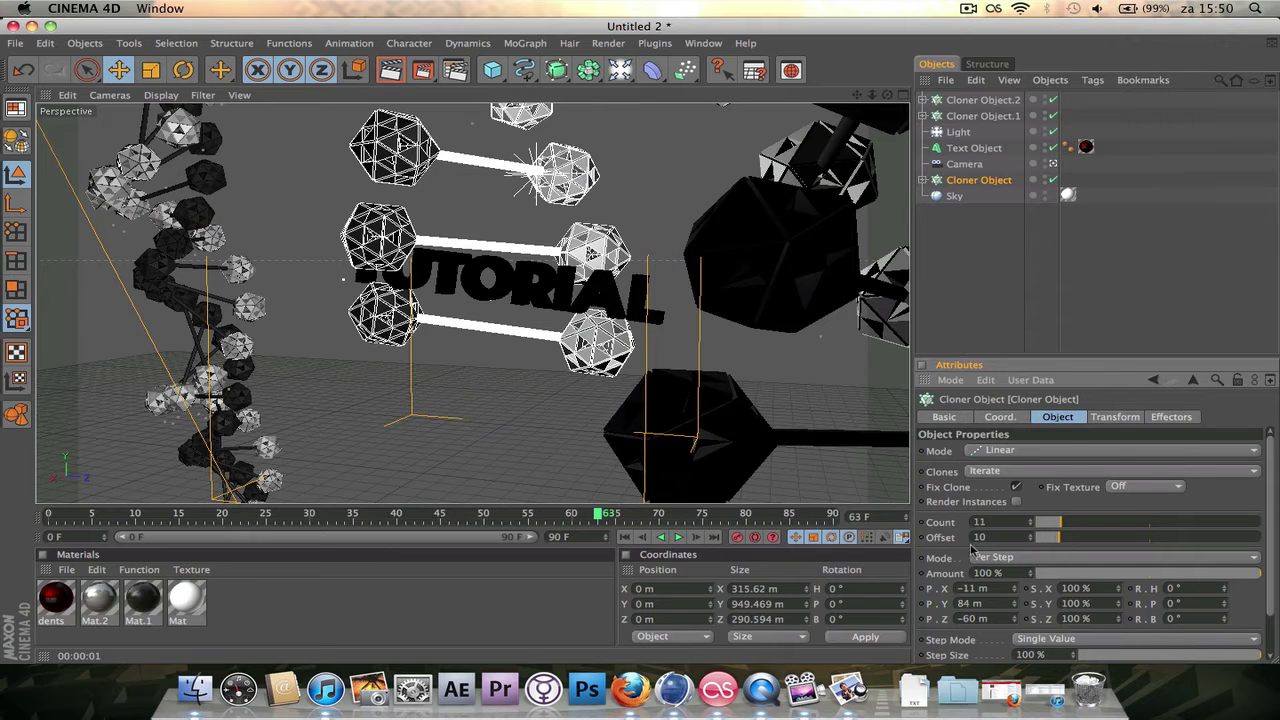
left_click_drag(600, 514, 267, 513)
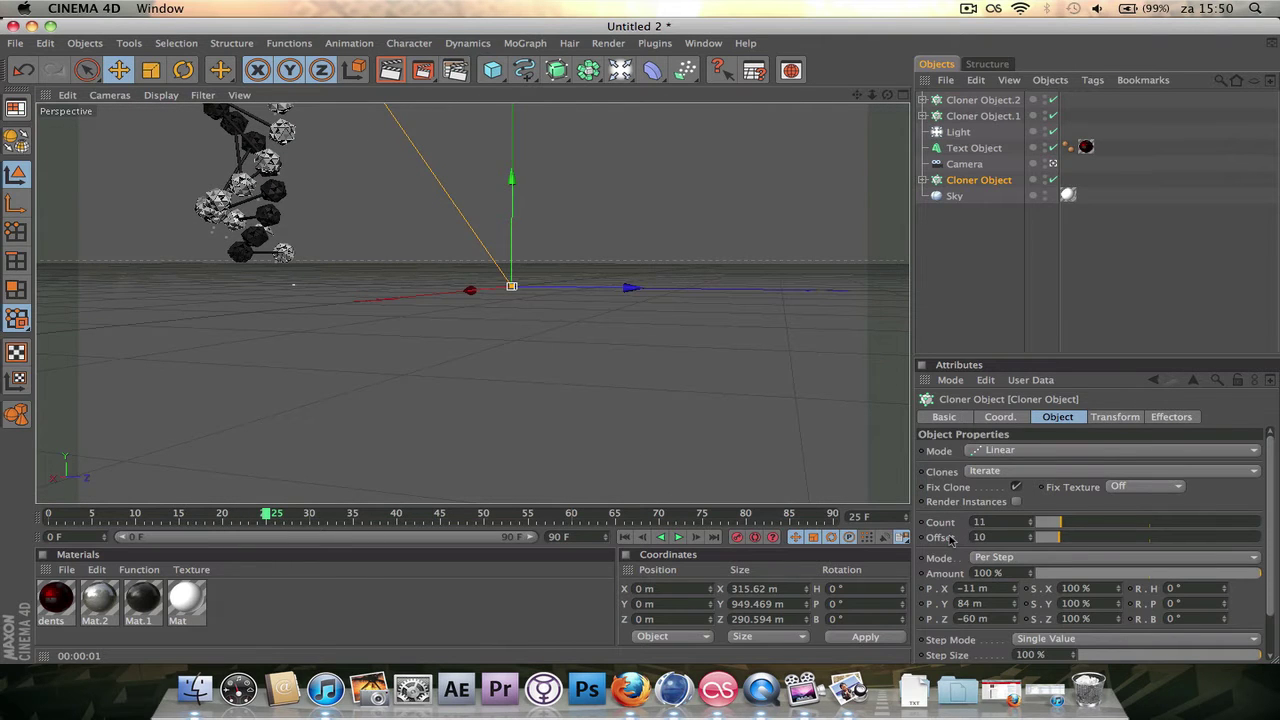
right_click(951, 540)
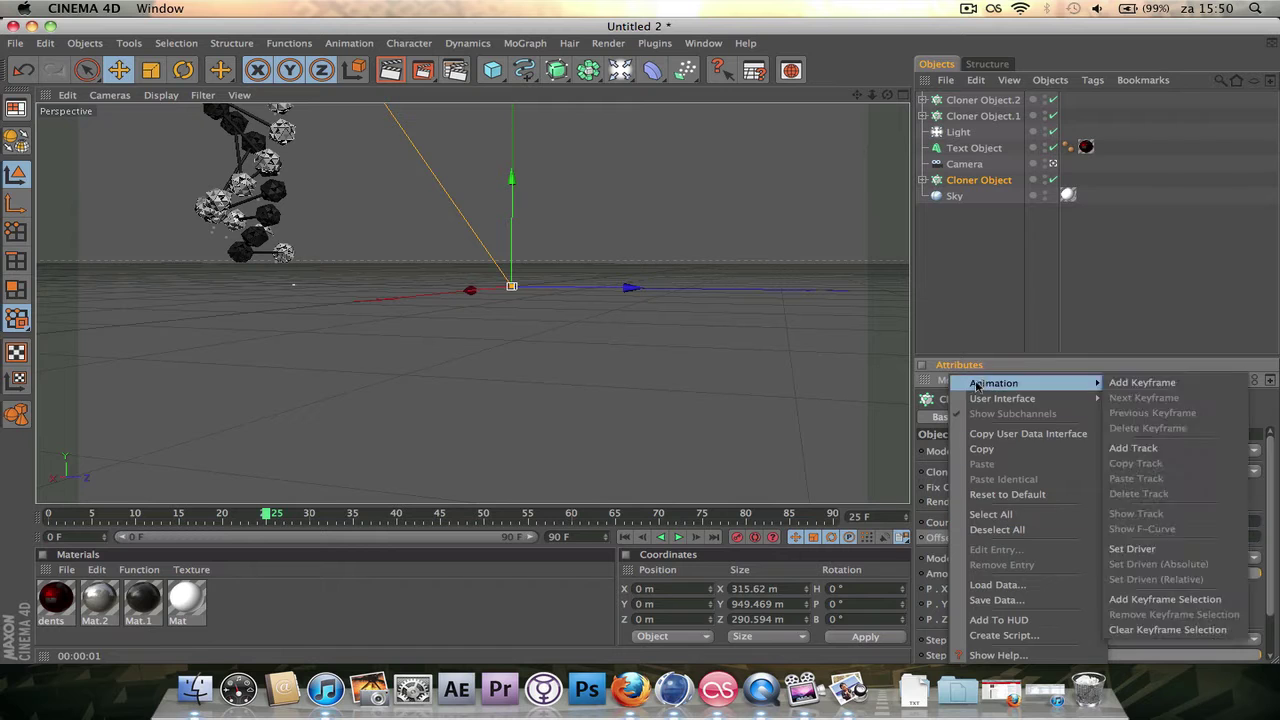
left_click(932, 545)
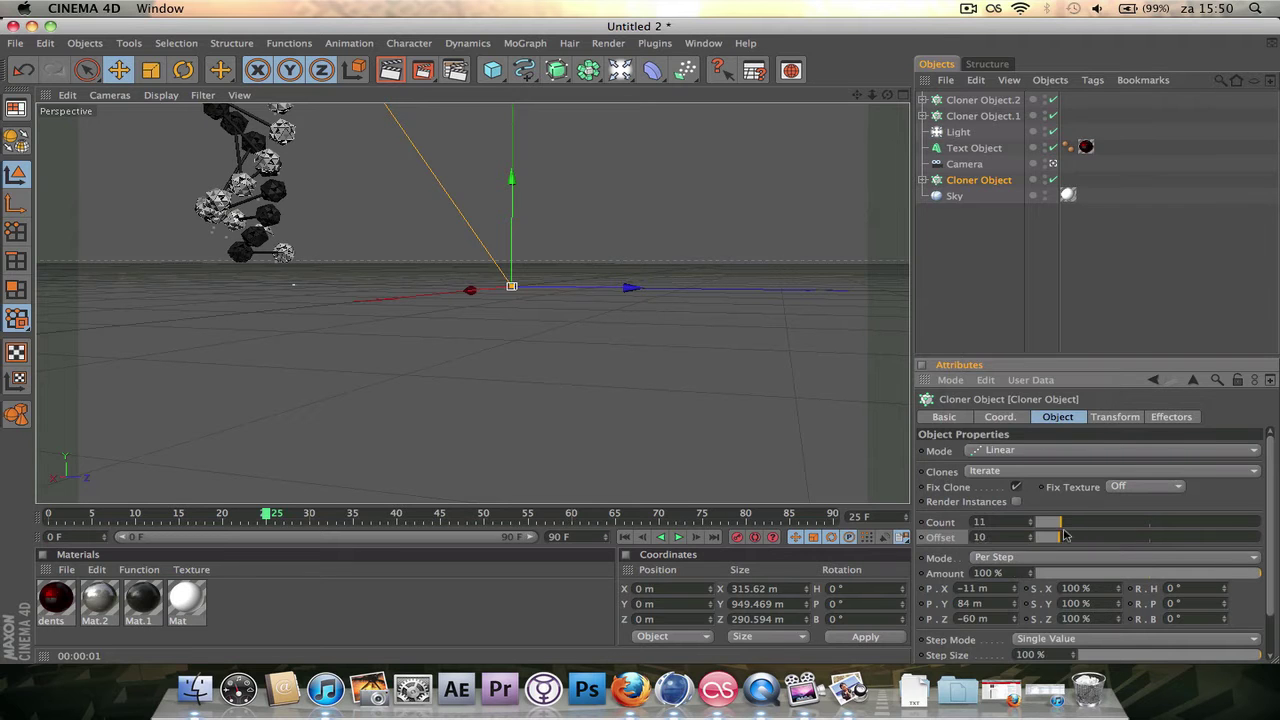
mouse_move(1062, 540)
left_mouse_down()
mouse_move(1028, 540)
mouse_move(1055, 522)
mouse_move(1040, 522)
left_mouse_up()
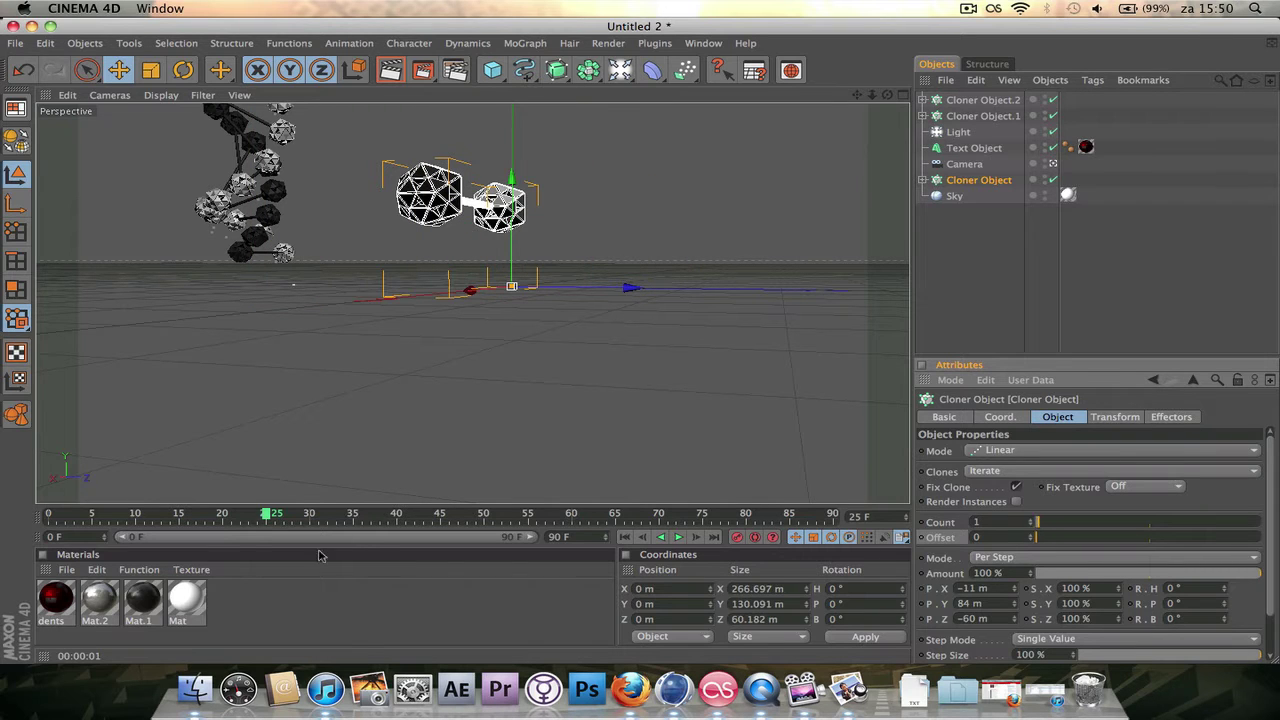
right_click(930, 523)
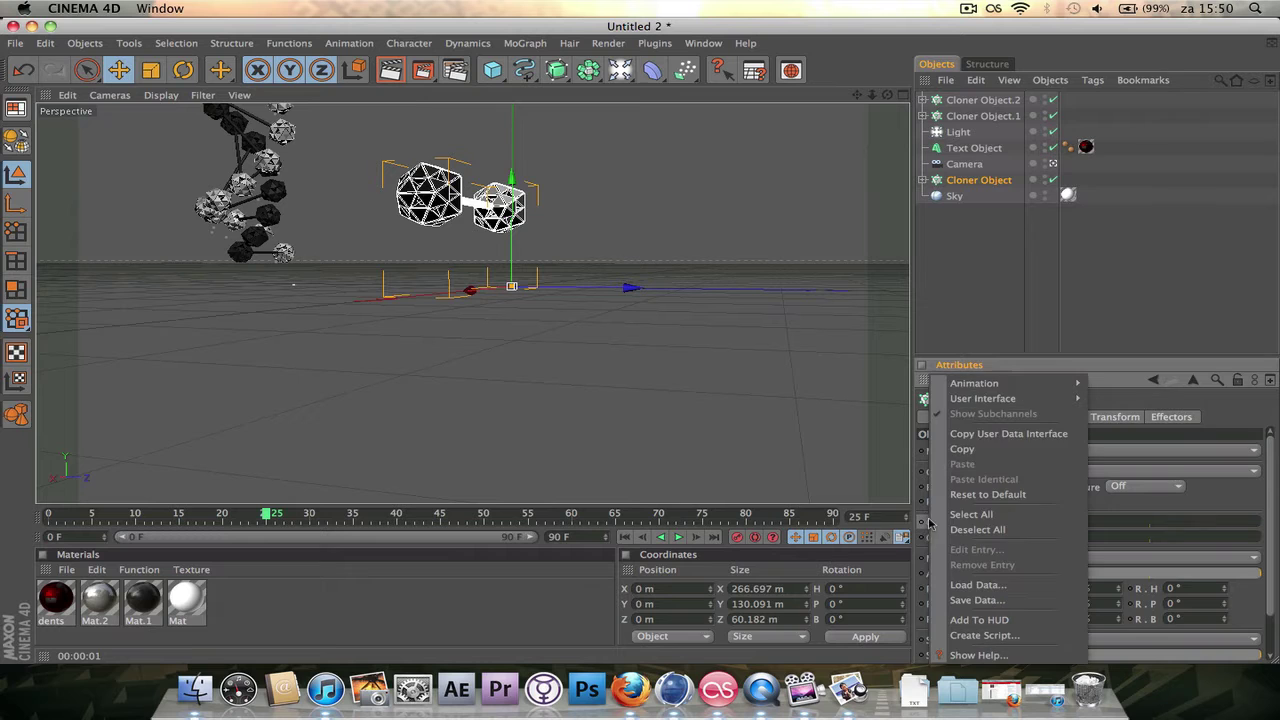
mouse_move(993, 383)
left_click(1090, 383)
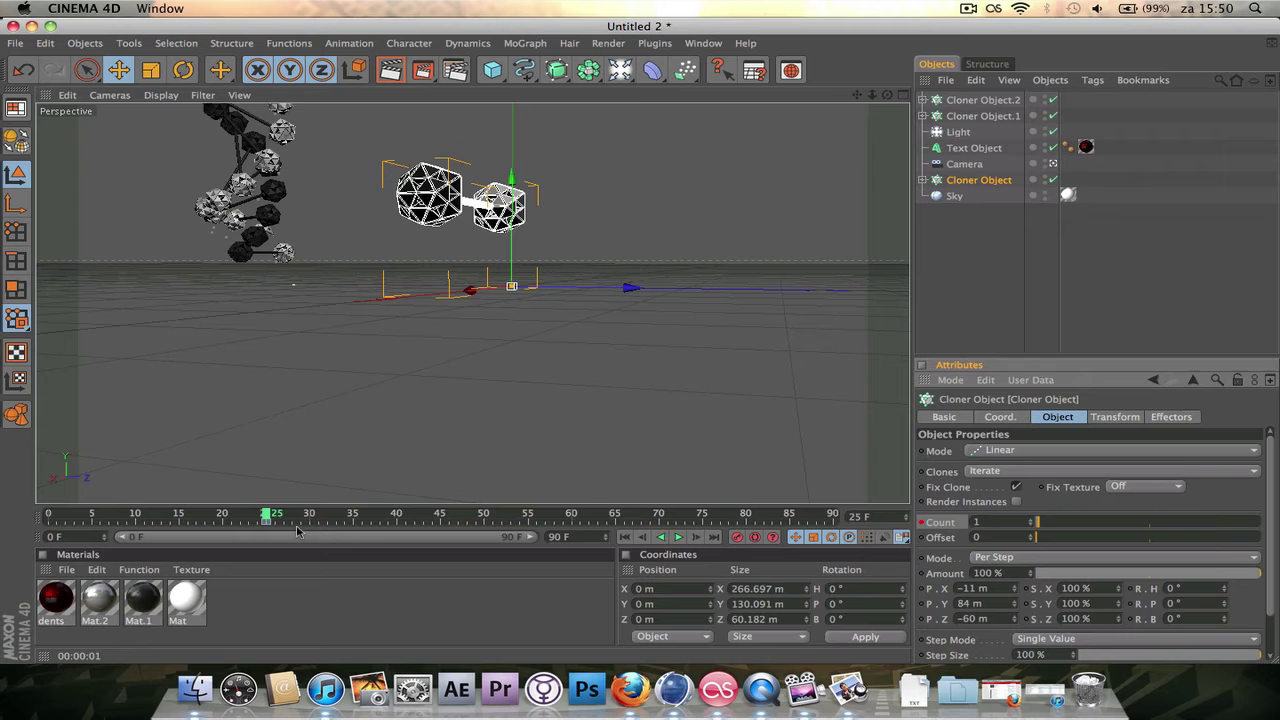
- At frame 47, set Count to 11 and keyframe it
left_click_drag(266, 516, 461, 488)
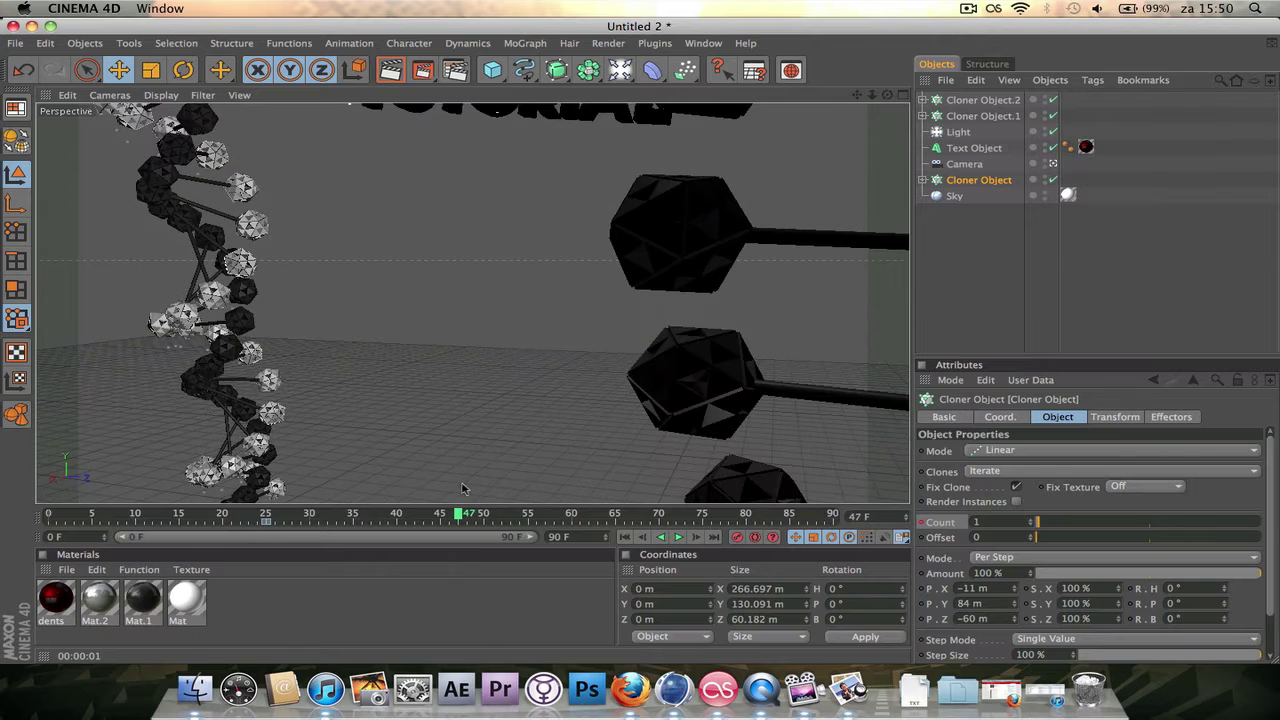
left_click_drag(1040, 521, 1063, 527)
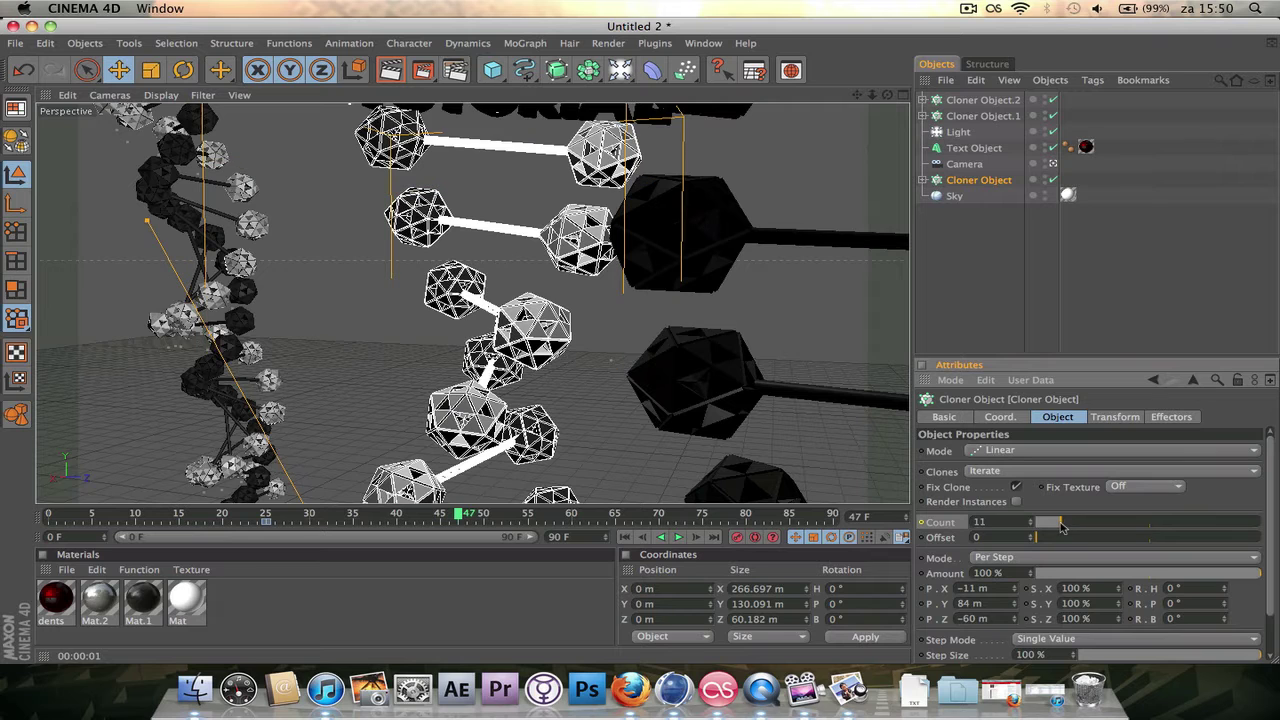
right_click(952, 524)
mouse_move(1005, 383)
left_click(1122, 386)
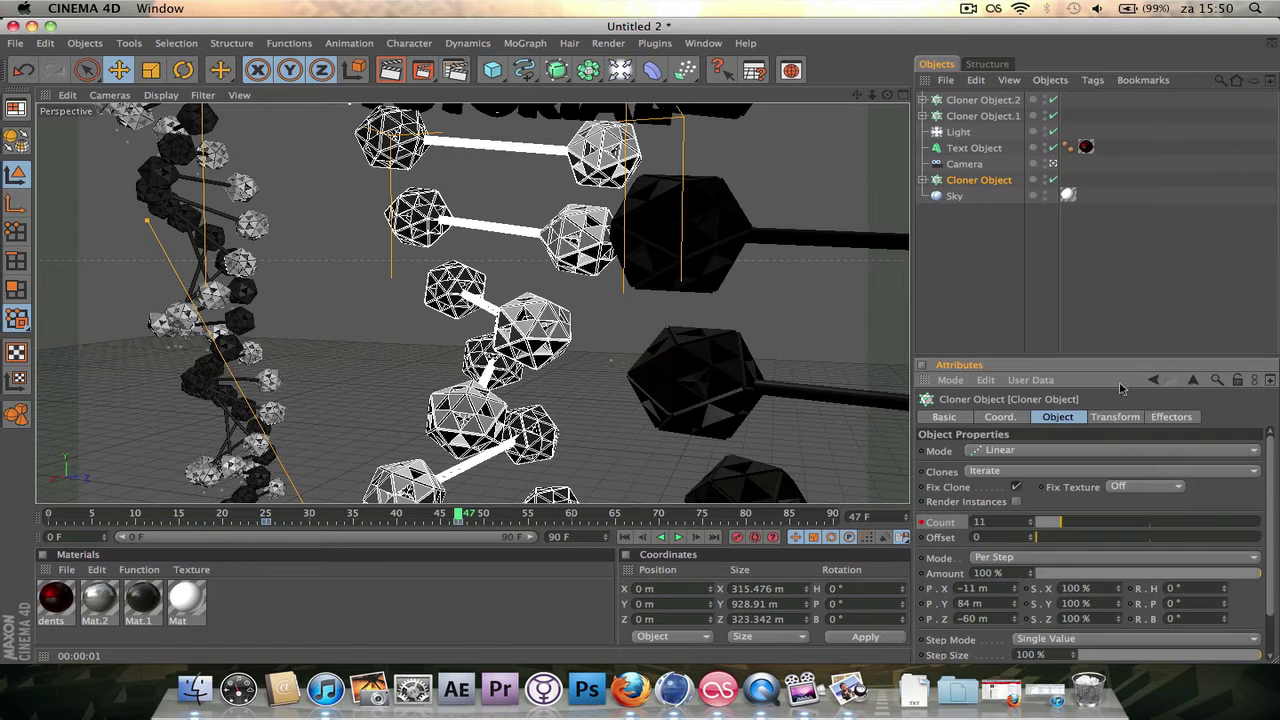
- Keyframe the clone position values P.X, P.Y and P.Z at frame 47
scroll(1266, 560, "down", 2)
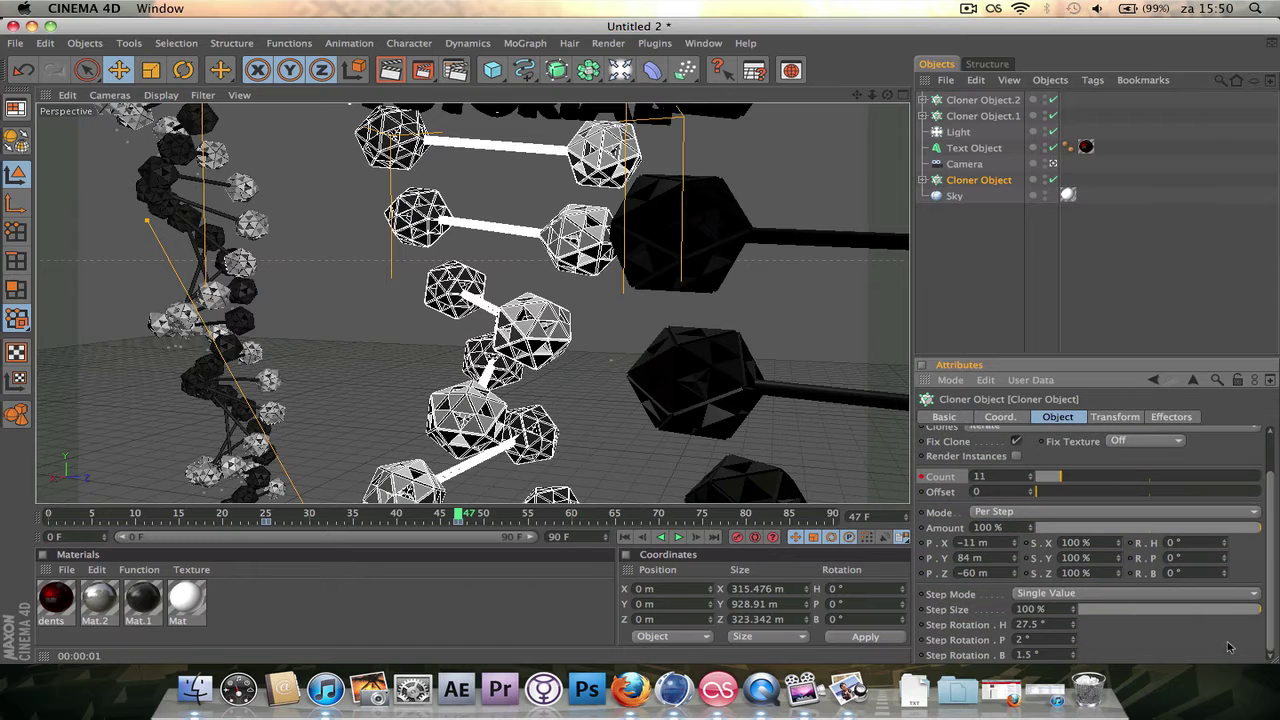
right_click(943, 543)
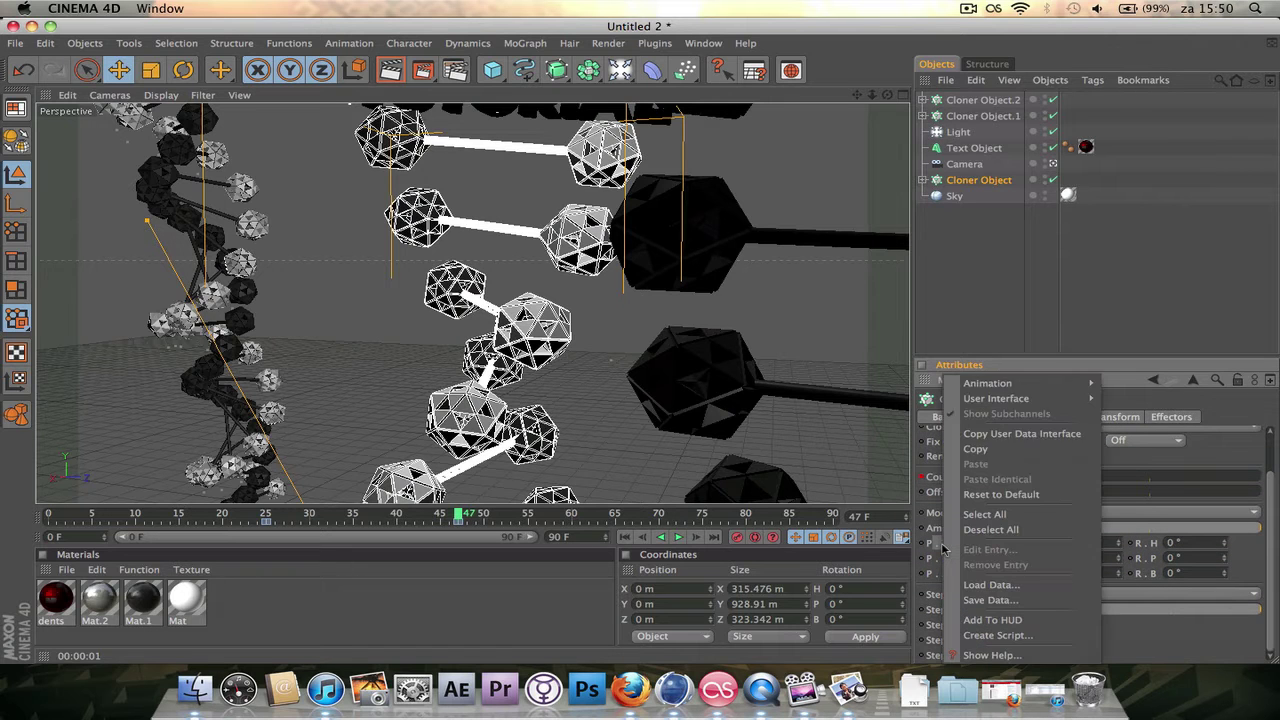
mouse_move(1005, 383)
left_click(1122, 386)
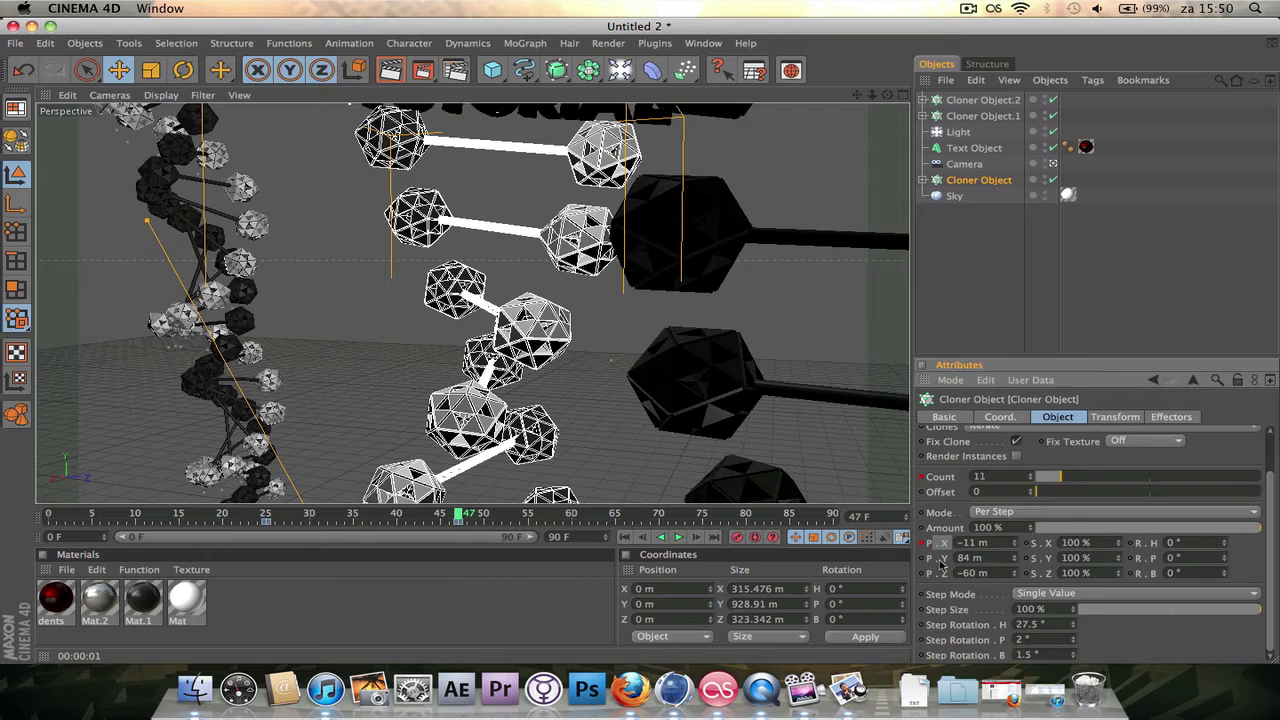
right_click(941, 558)
left_click(1122, 386)
right_click(943, 573)
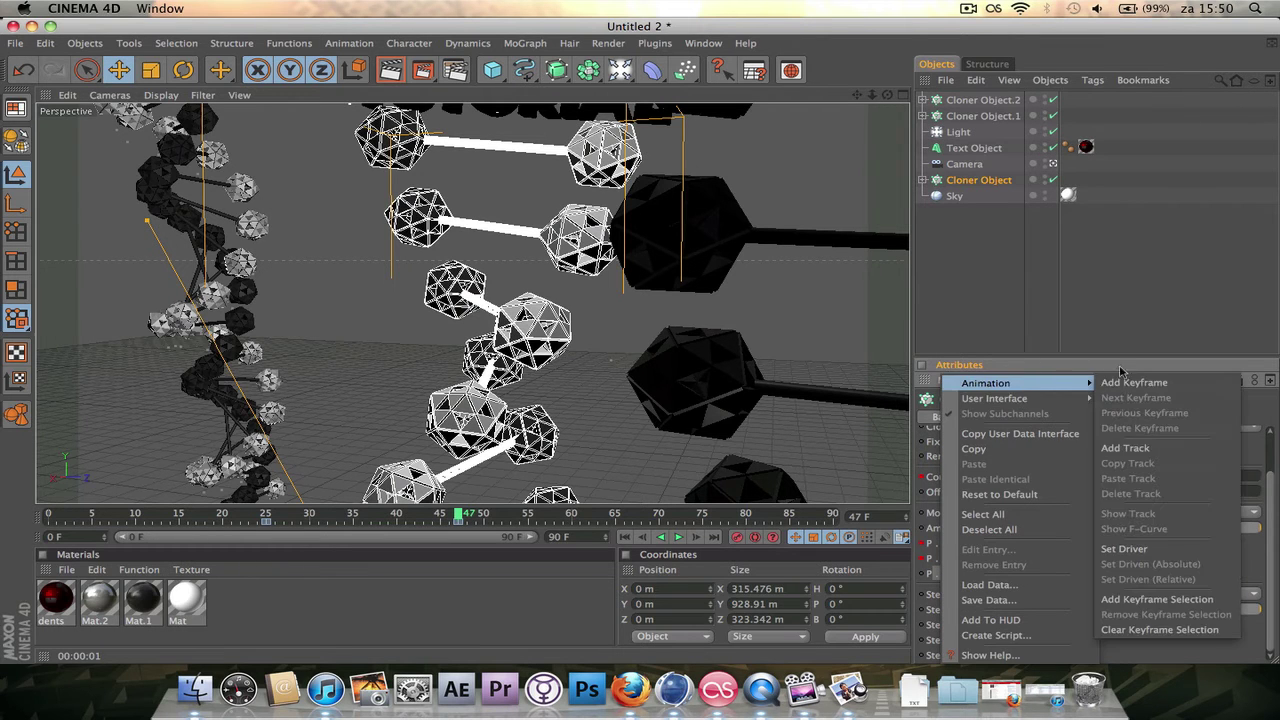
left_click(1124, 385)
- Keyframe Step Rotation H, P and B, then scrub back to preview the growth
left_click(985, 633)
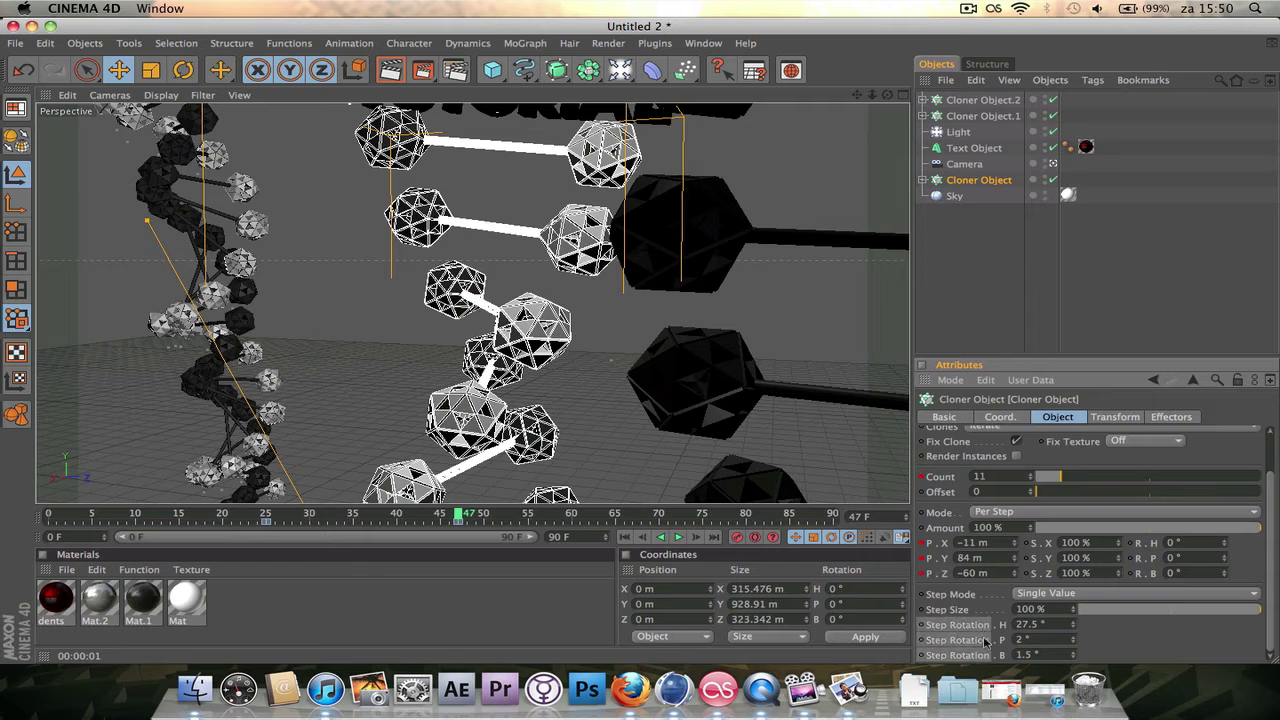
right_click(957, 625)
mouse_move(1005, 383)
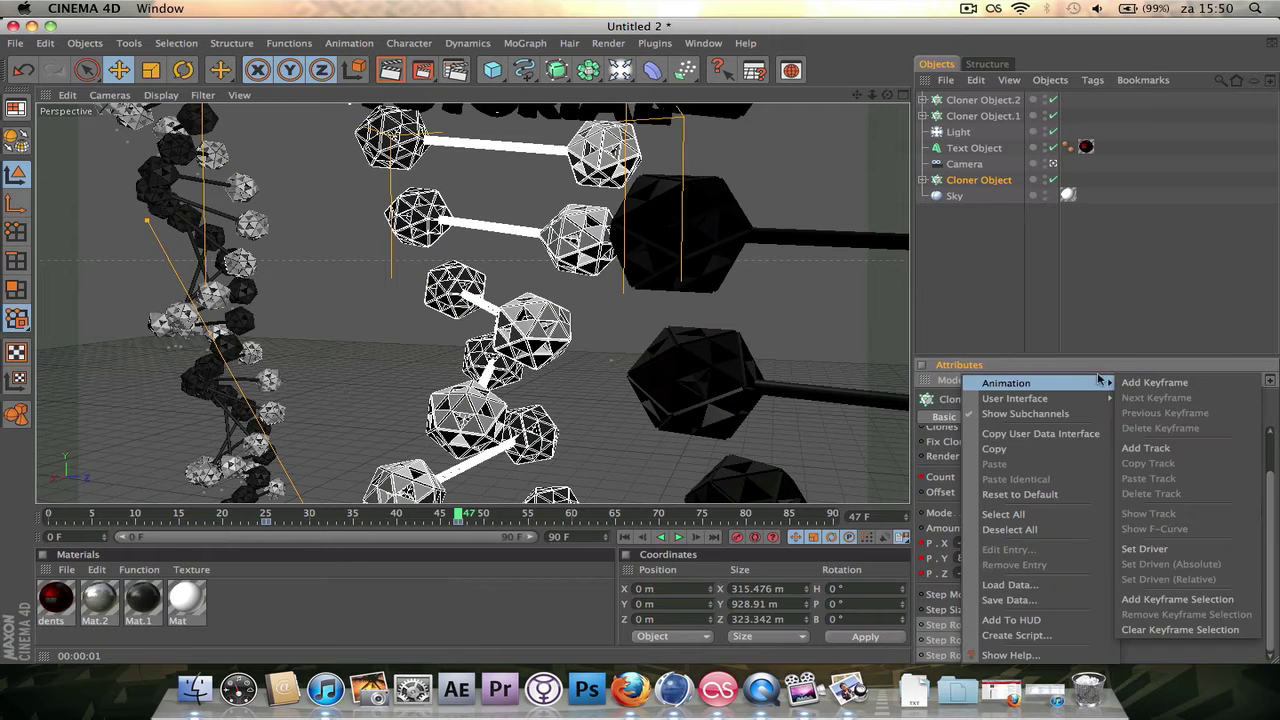
left_click(1145, 385)
left_click_drag(458, 514, 266, 514)
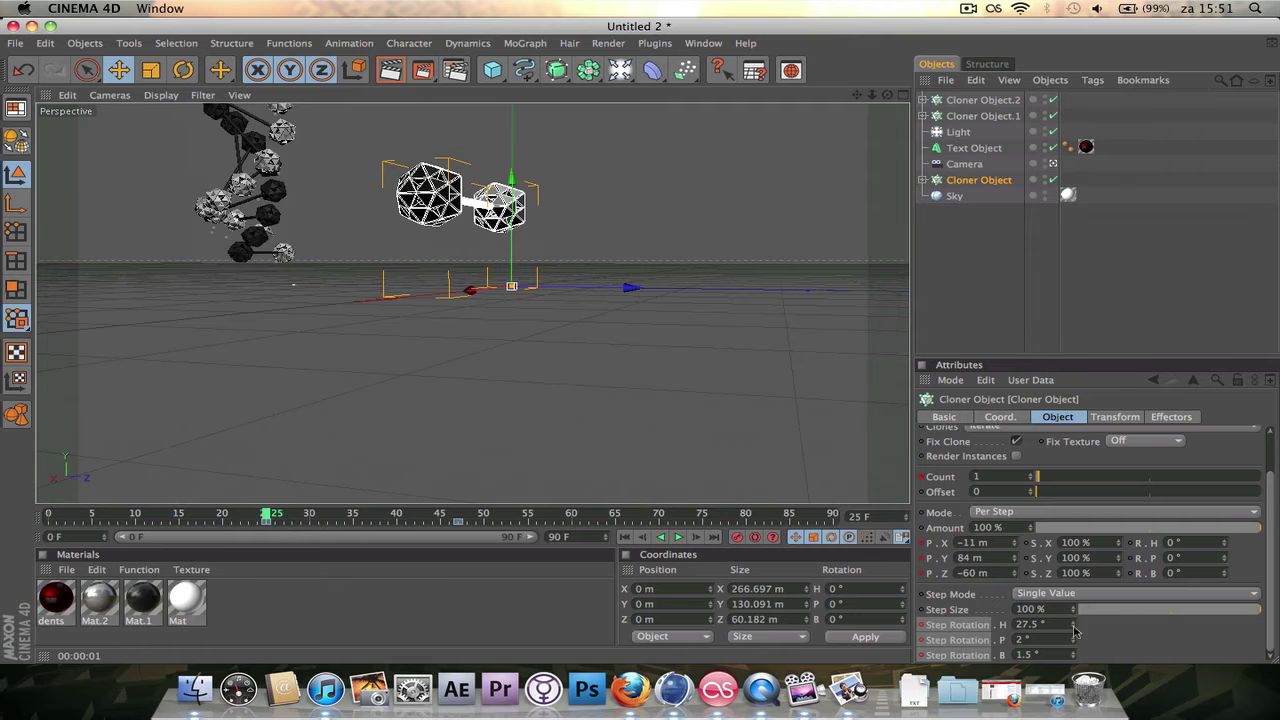
- At frame 25, adjust Step Rotation H to 29° and keyframe the clone parameters
left_click_drag(1078, 628, 1078, 620)
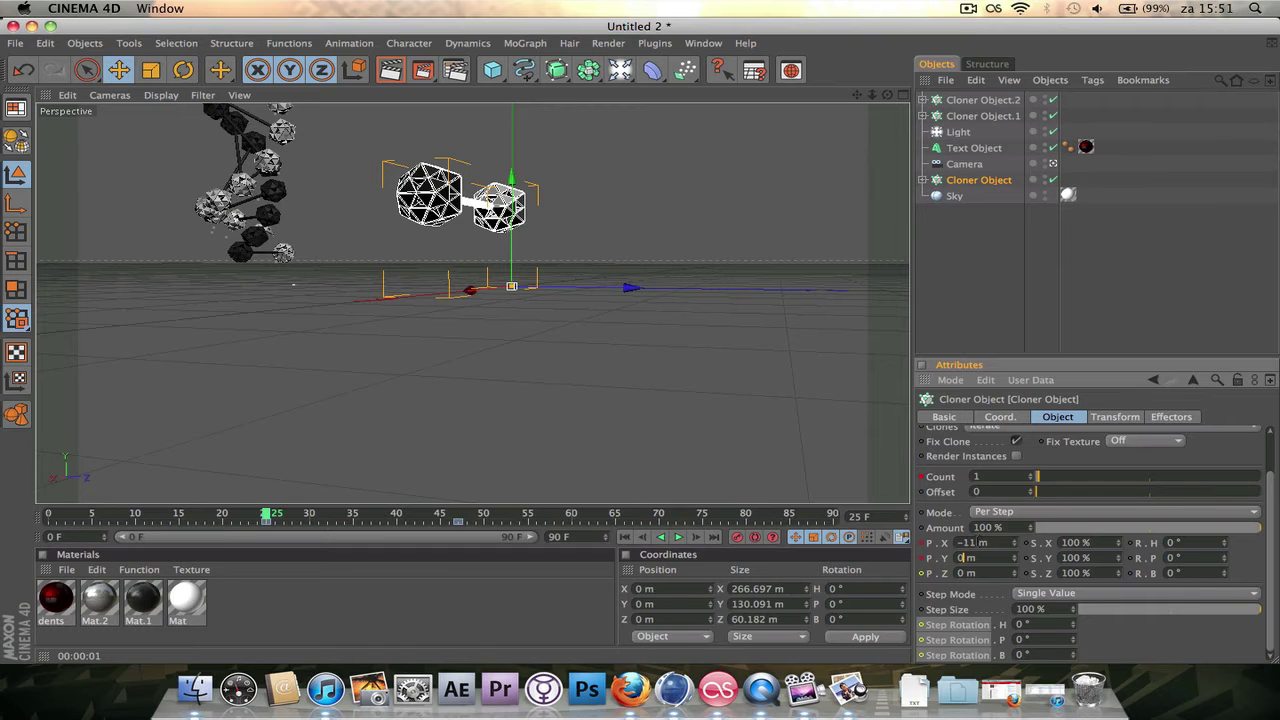
right_click(931, 549)
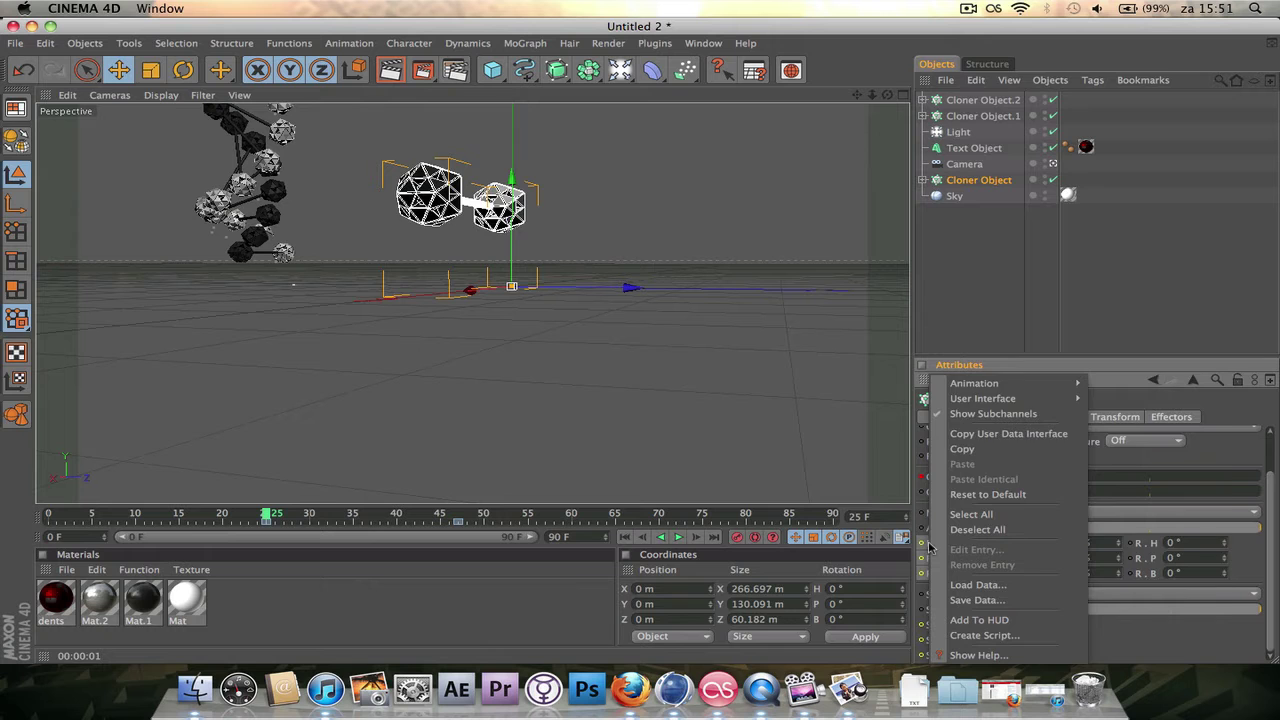
mouse_move(973, 390)
left_click(933, 572)
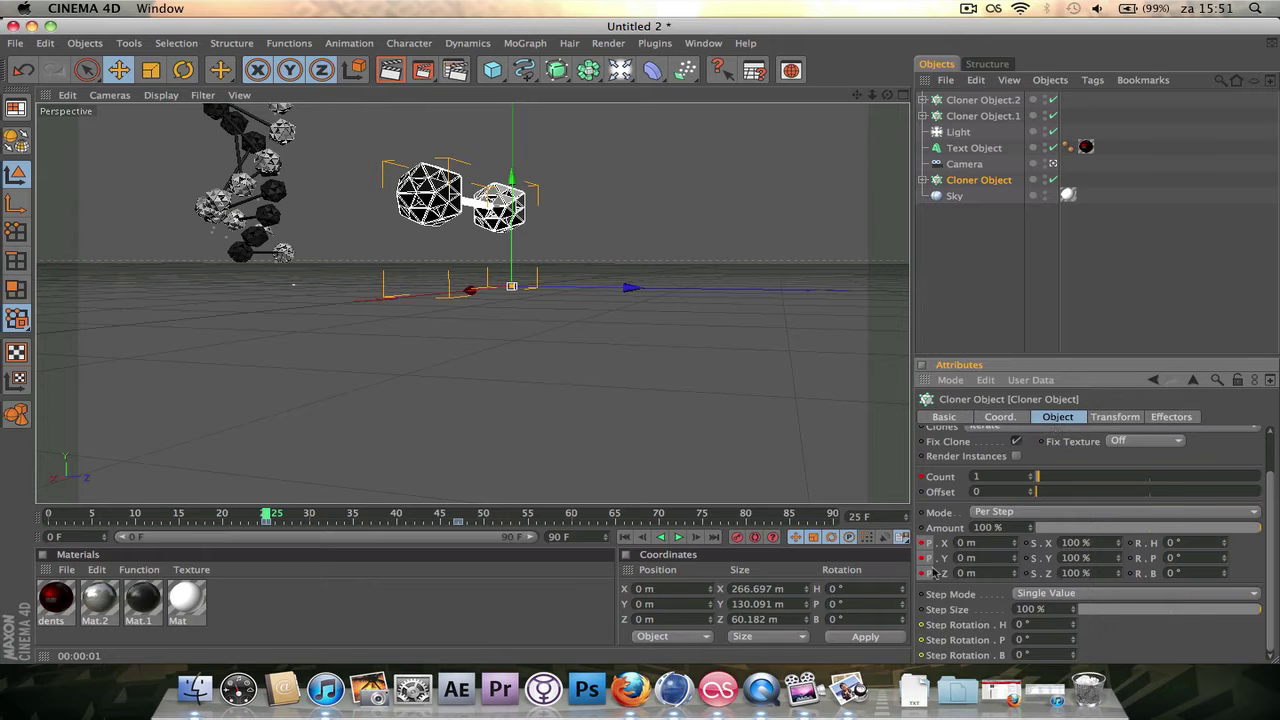
right_click(955, 647)
mouse_move(1020, 383)
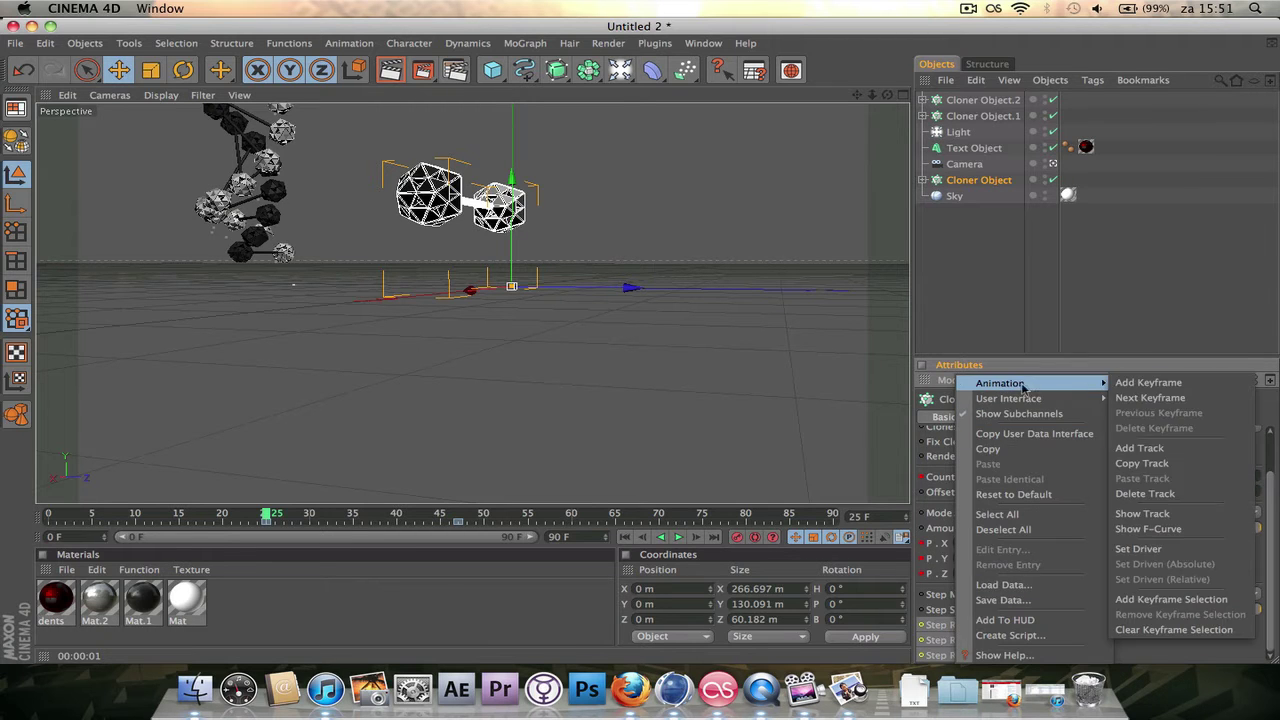
left_click(1113, 383)
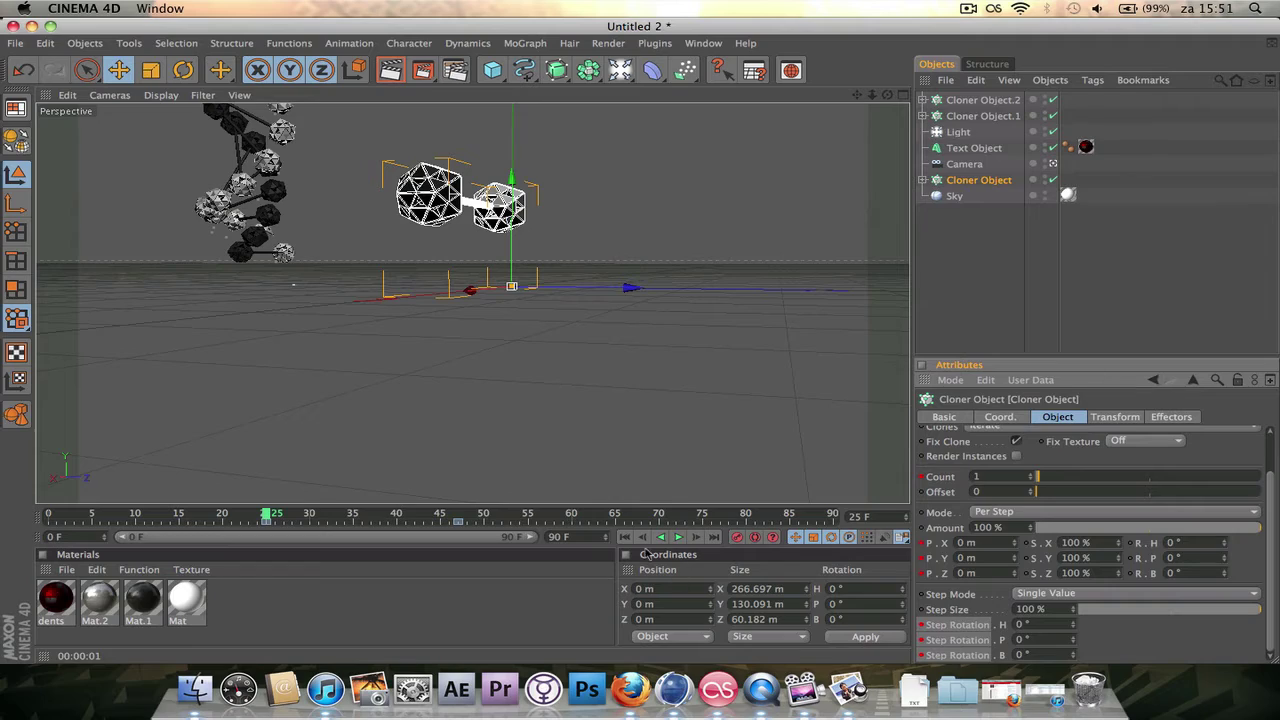
- Play the animation through the camera and stop at frame 57
left_click(679, 538)
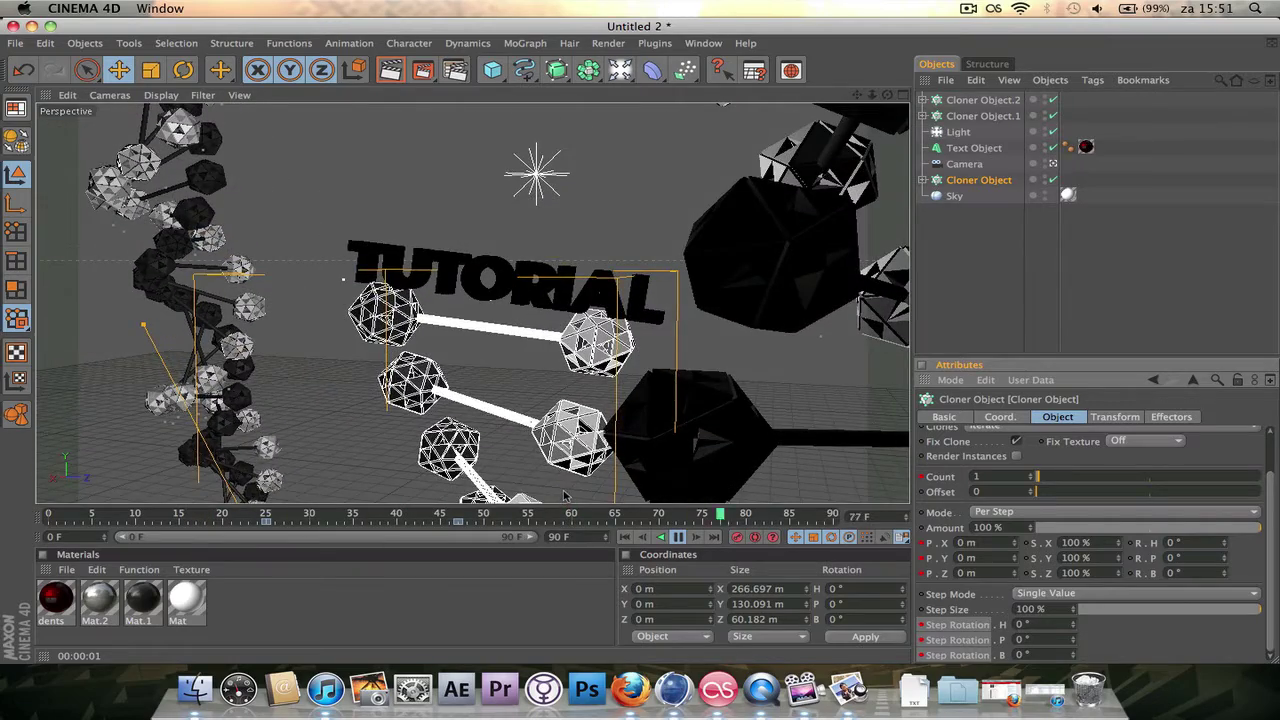
left_click(1085, 287)
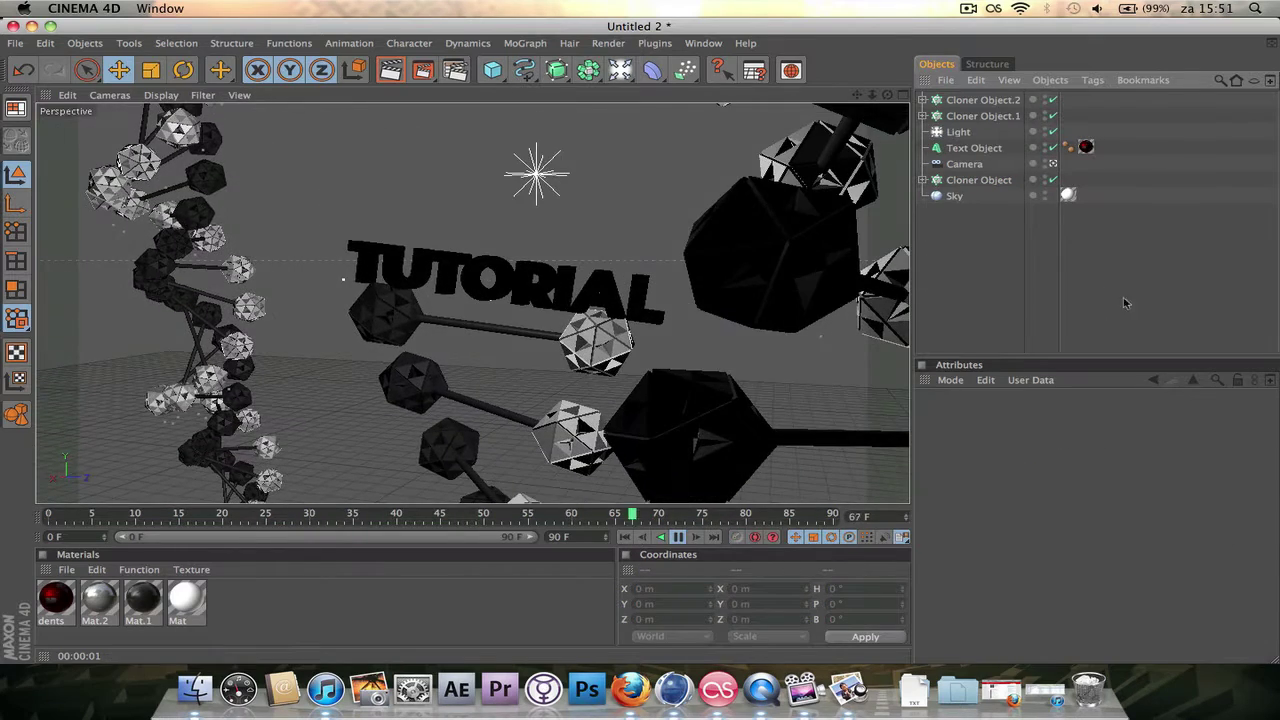
left_click(679, 537)
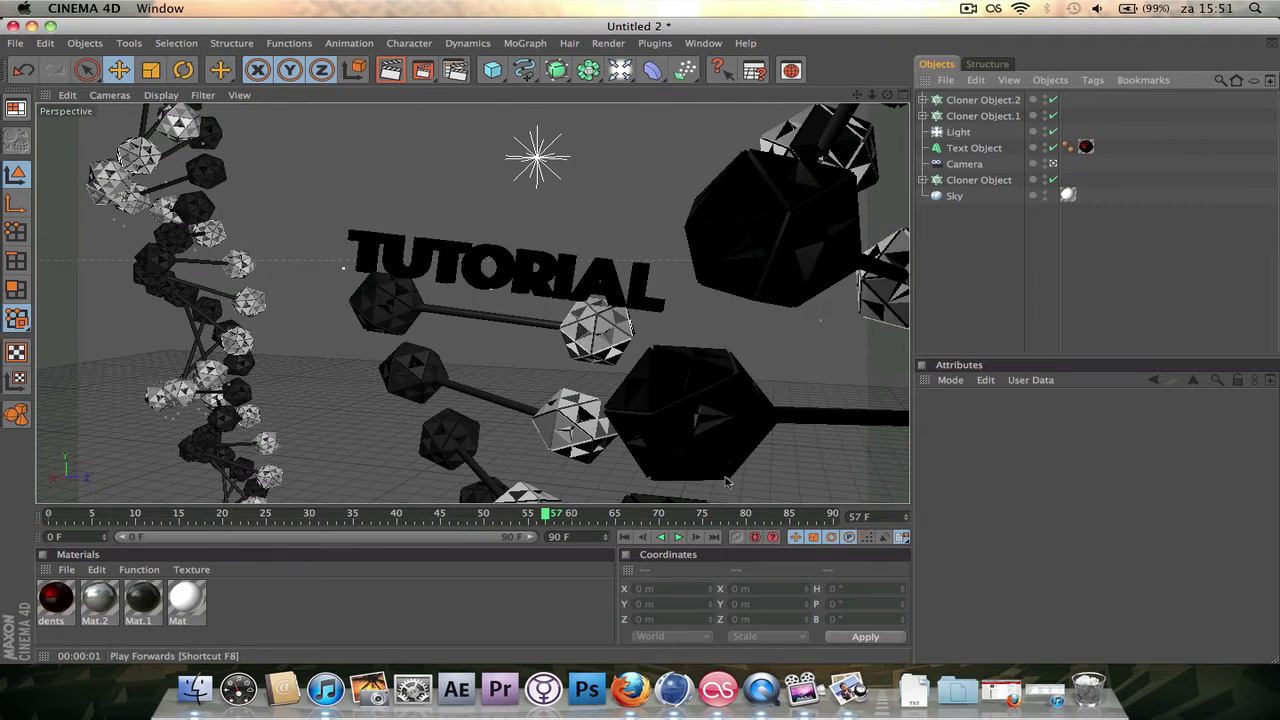
- Select Cloner Object.1, go to frame 80, and lower its Step Rotation H to 15.5°
left_click(998, 116)
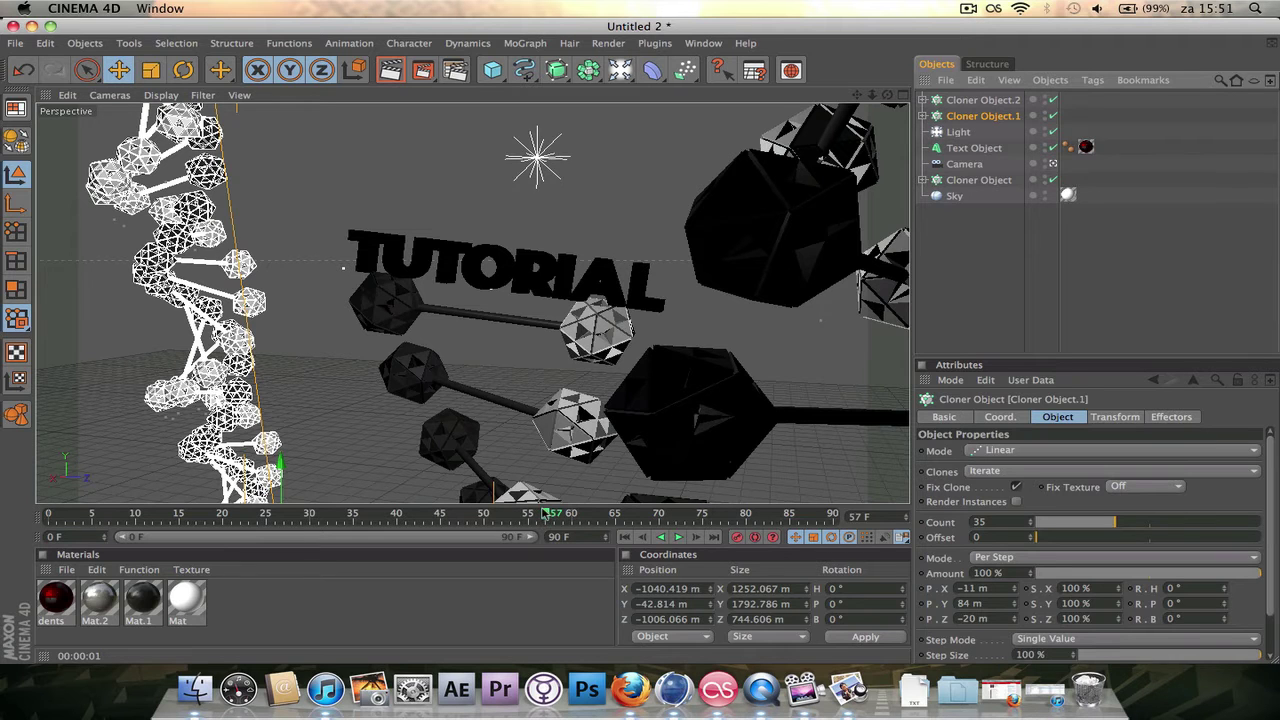
left_click_drag(549, 513, 68, 562)
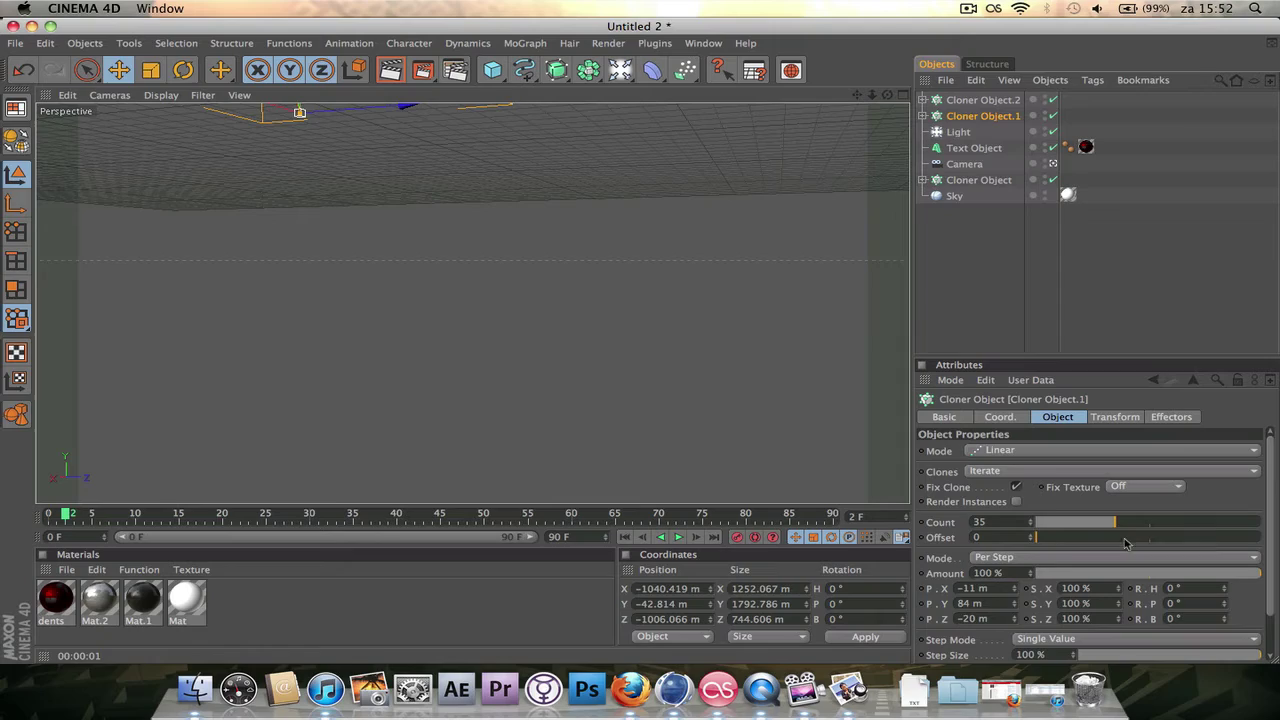
left_click_drag(161, 512, 600, 511)
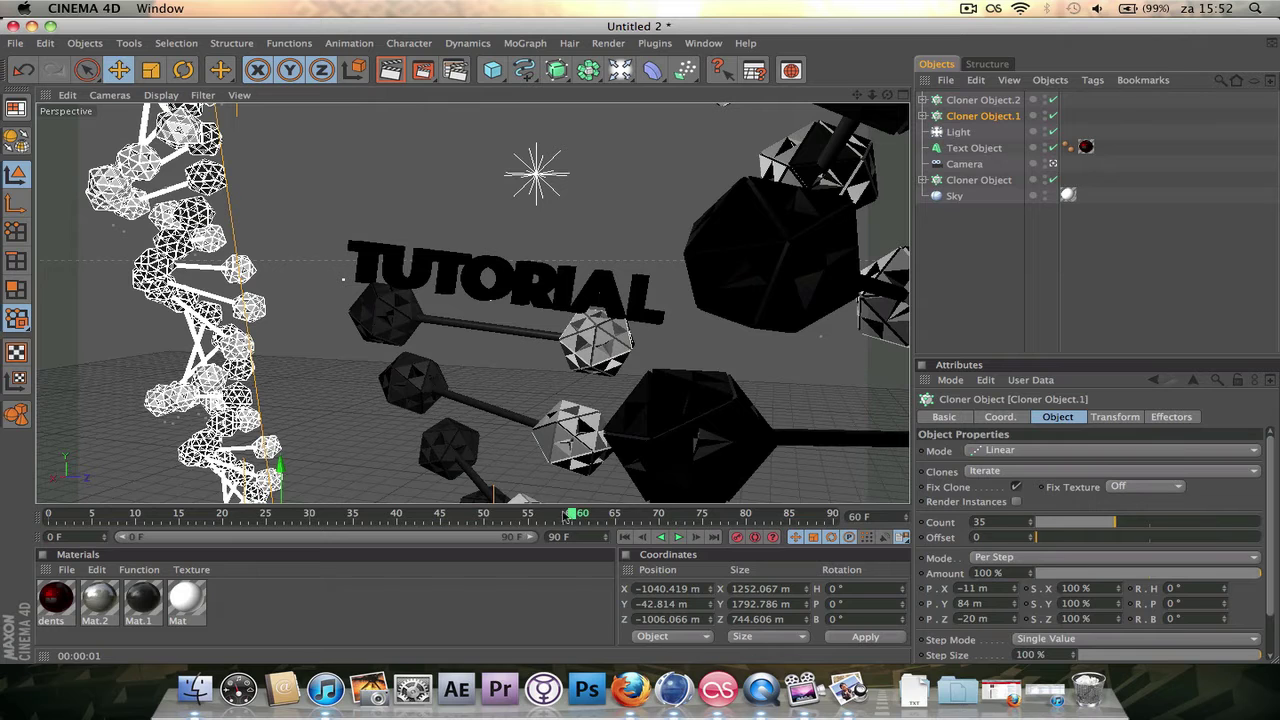
left_click_drag(575, 514, 750, 514)
scroll(1276, 584, "down", 2)
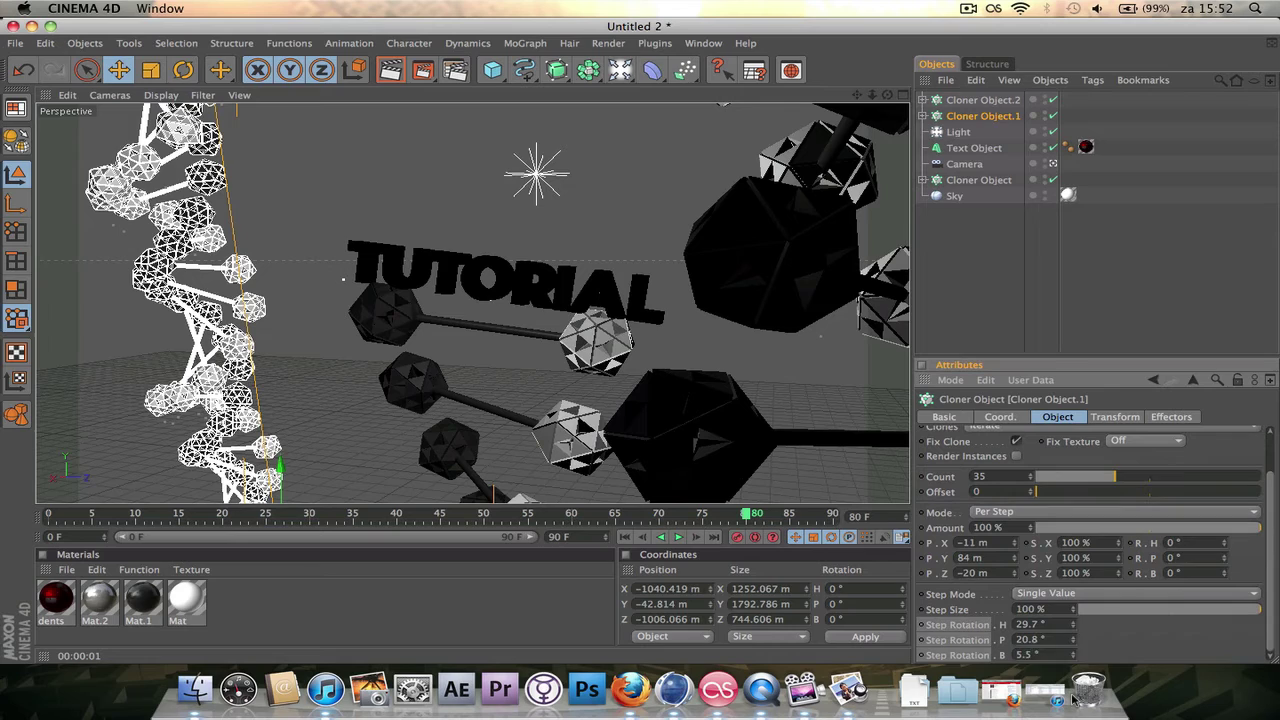
left_click_drag(1071, 626, 1043, 626)
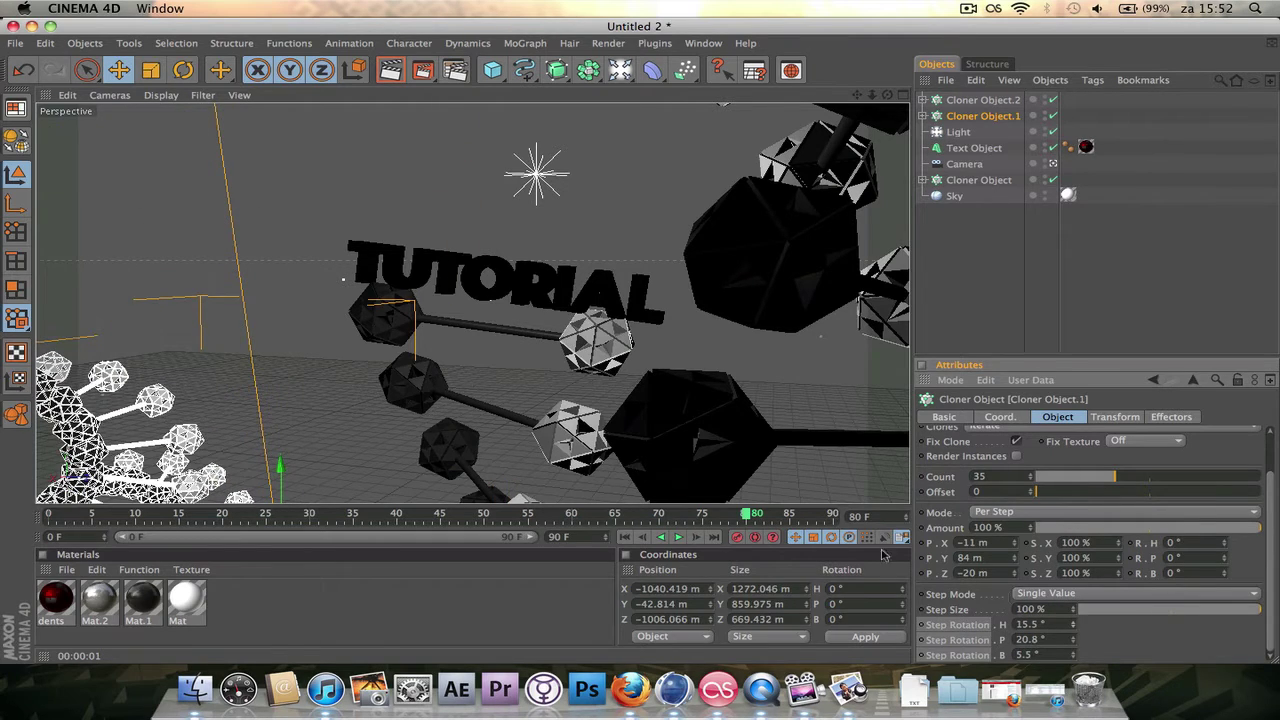
- Rotate Cloner Object.1 in the editor view so the background strand tilts diagonally
left_click(190, 78)
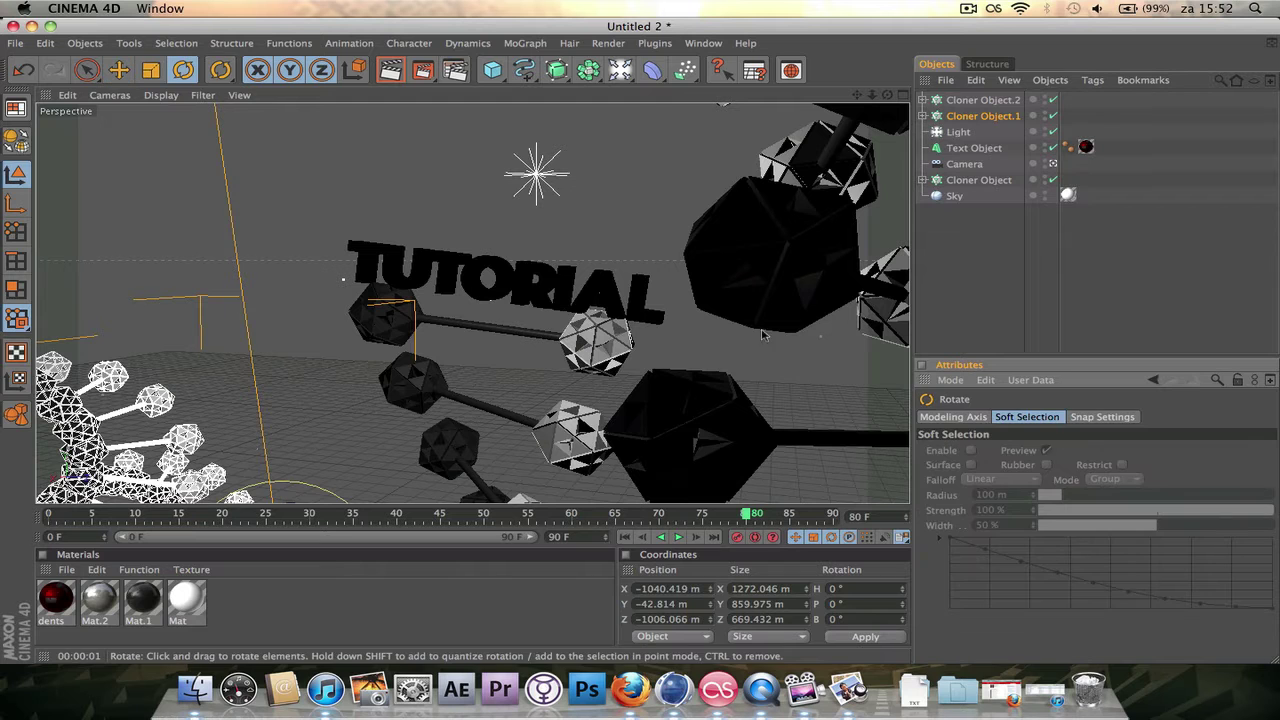
left_click(1052, 164)
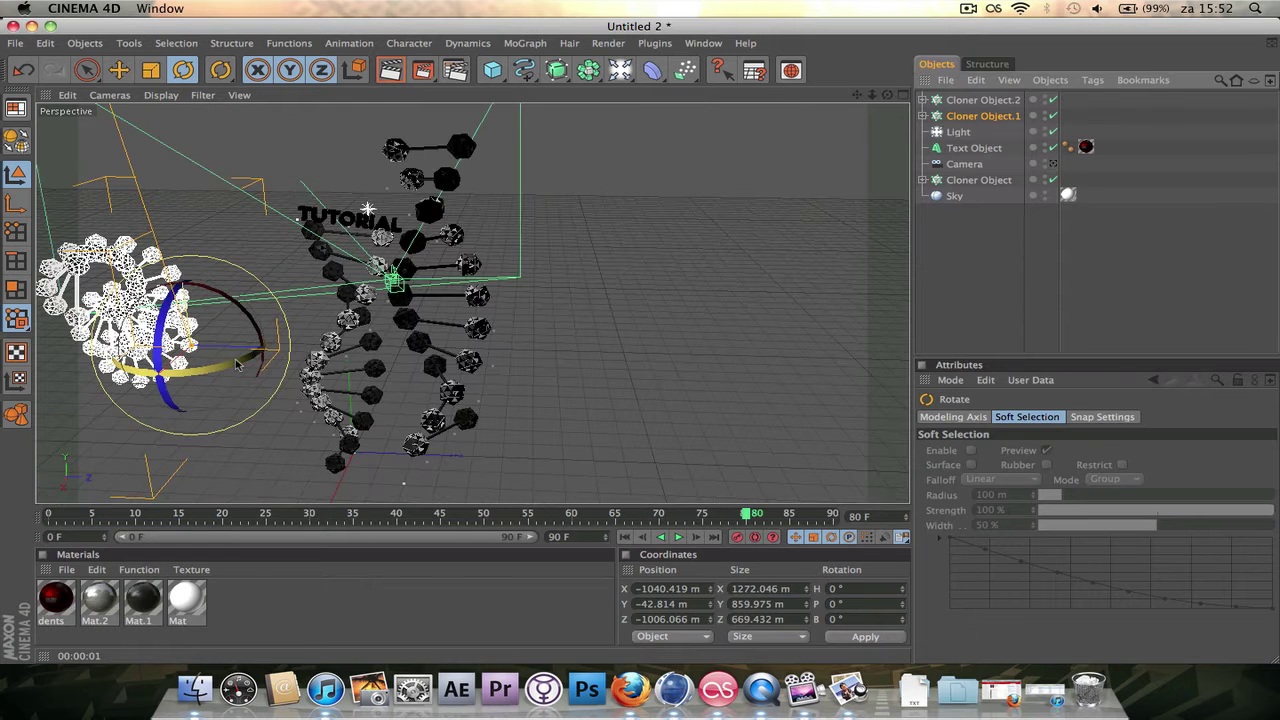
left_click_drag(205, 368, 276, 360)
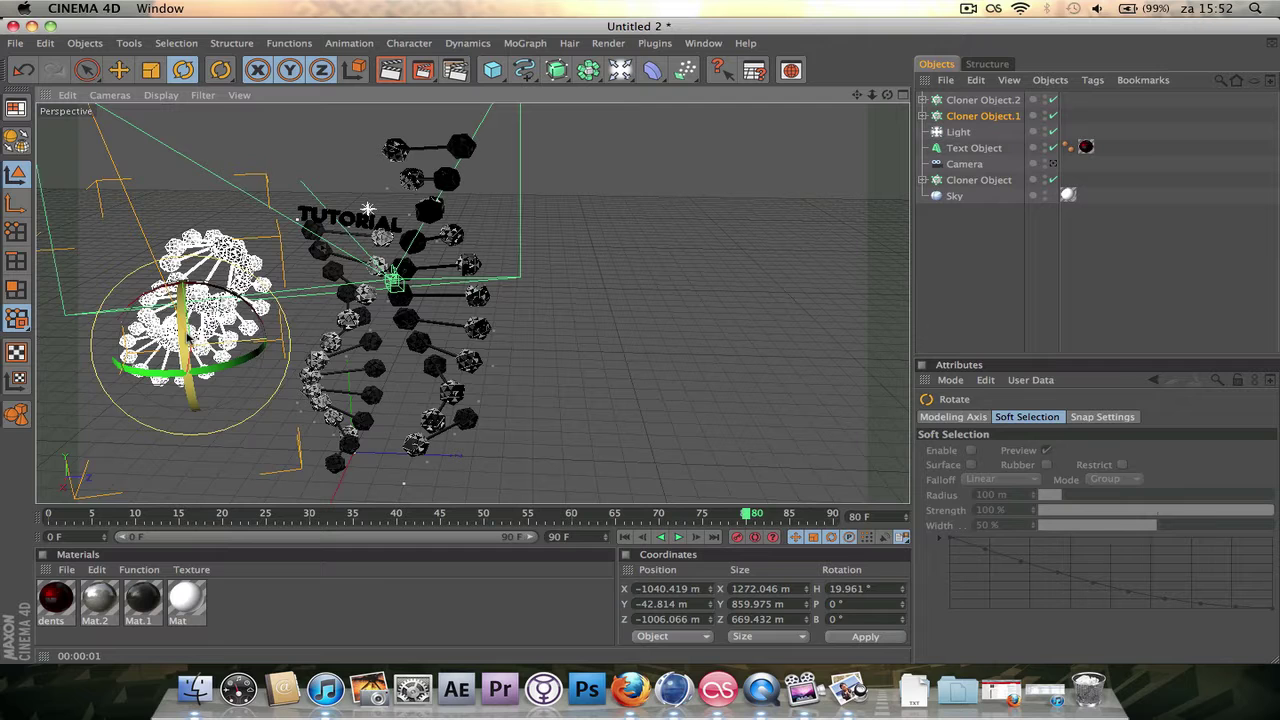
left_click_drag(186, 385, 172, 262)
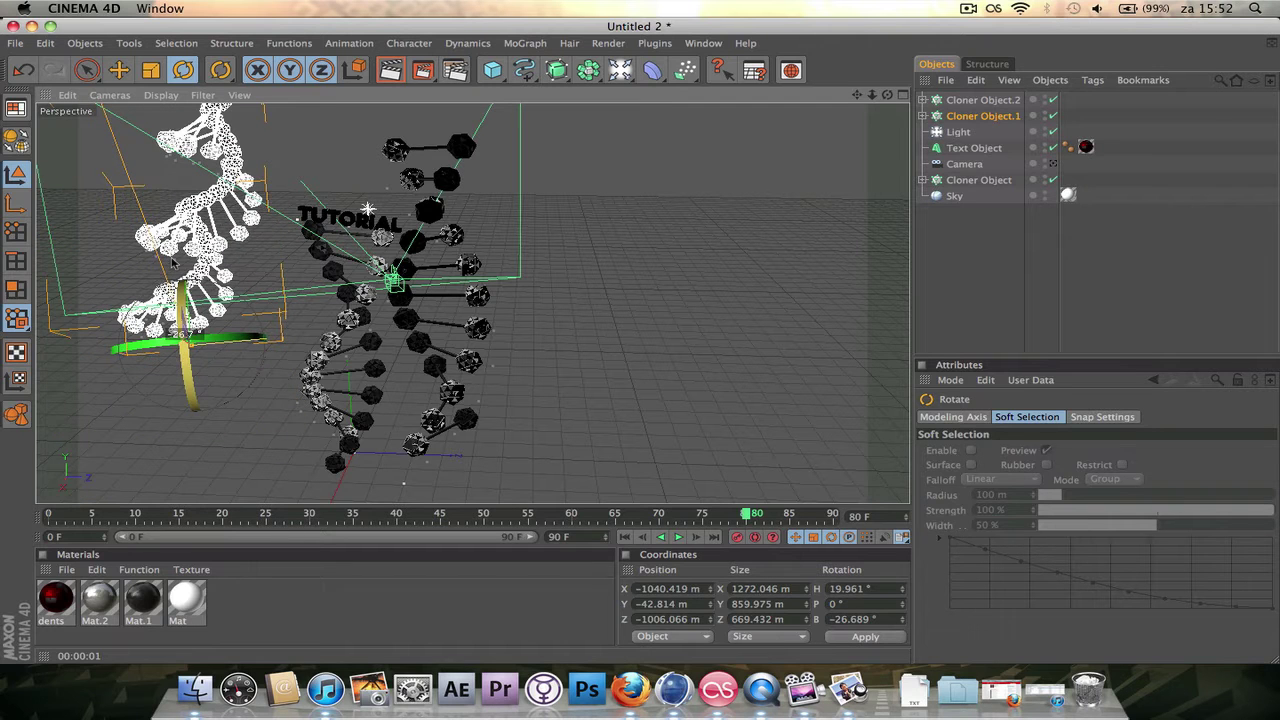
left_click(1052, 166)
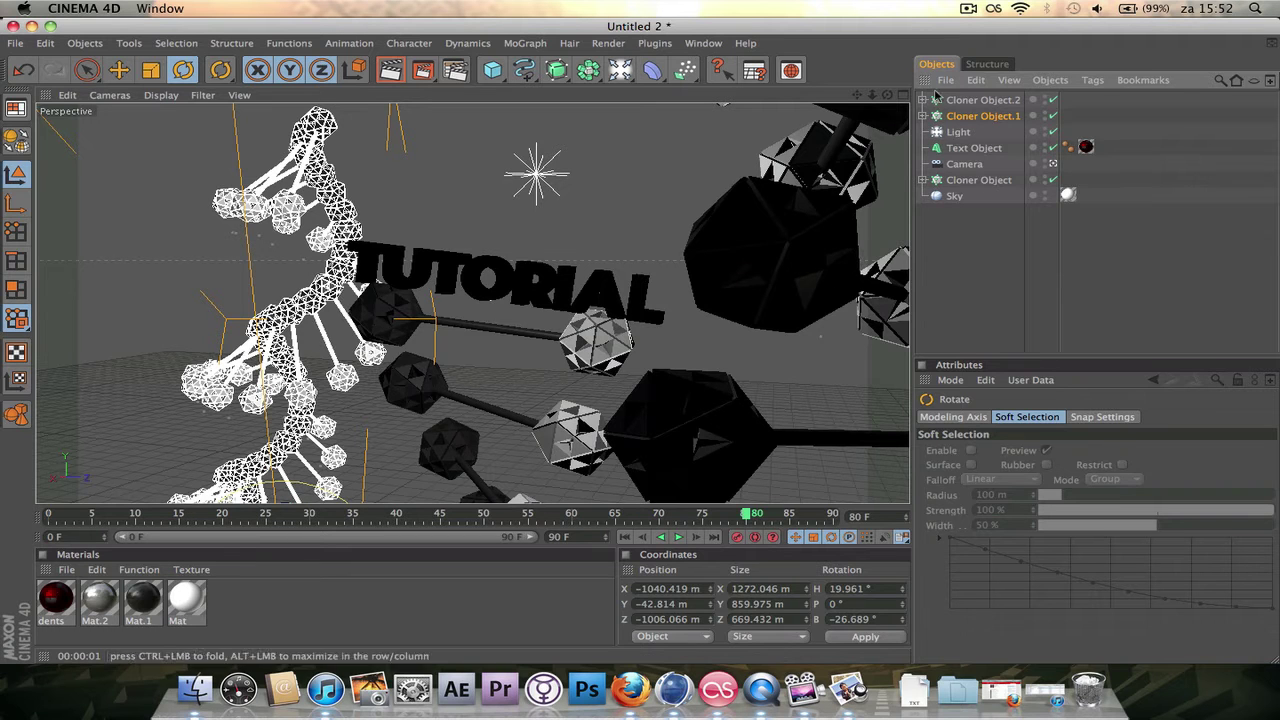
- Set the clone Y offset to 83 m, adjust Z, and set Step Rotation to H 19°, P 8.9°
left_click(975, 116)
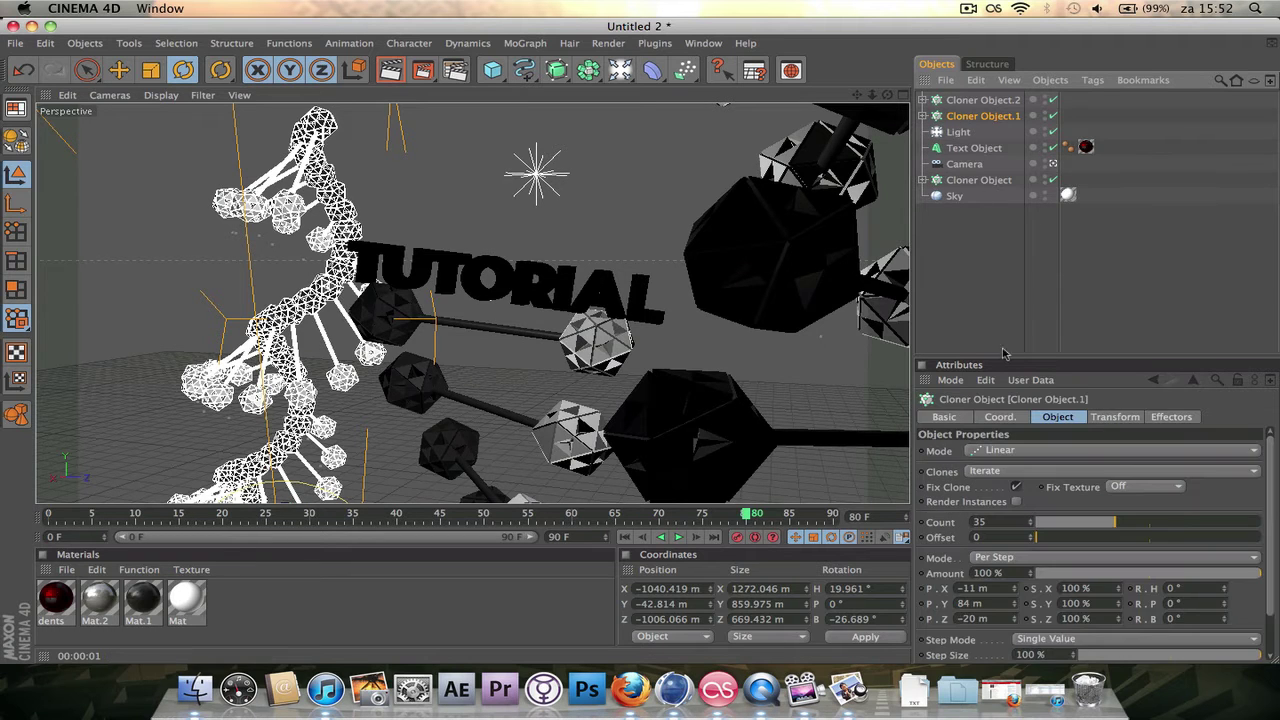
left_click(1014, 606)
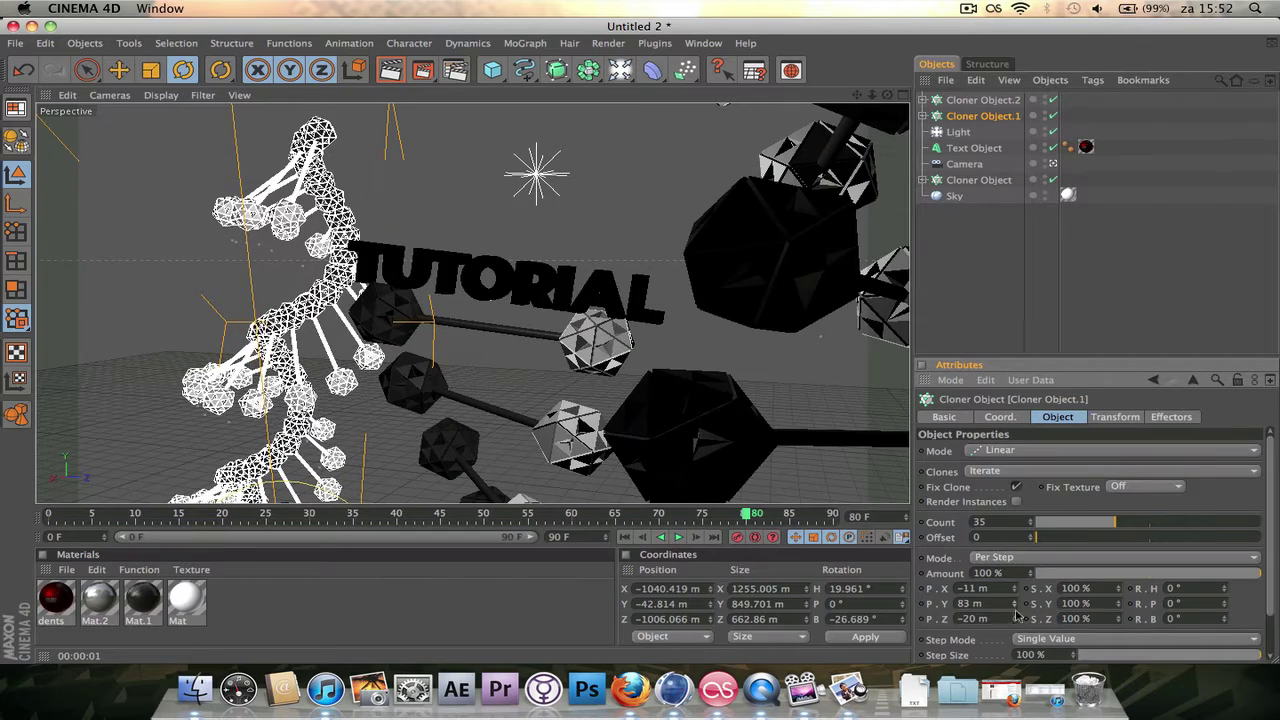
mouse_move(1014, 622)
left_mouse_down()
mouse_move(1014, 654)
mouse_move(1014, 614)
left_mouse_up()
scroll(1273, 573, "down", 2)
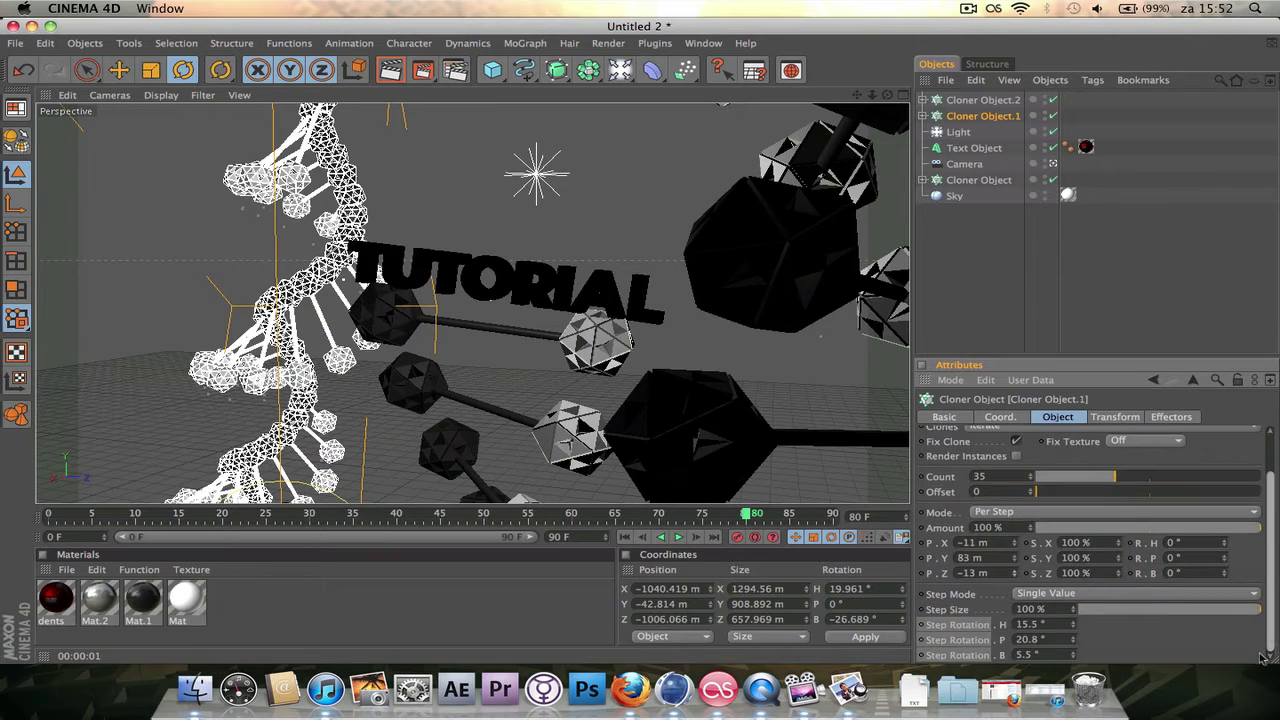
left_click_drag(1073, 625, 1070, 651)
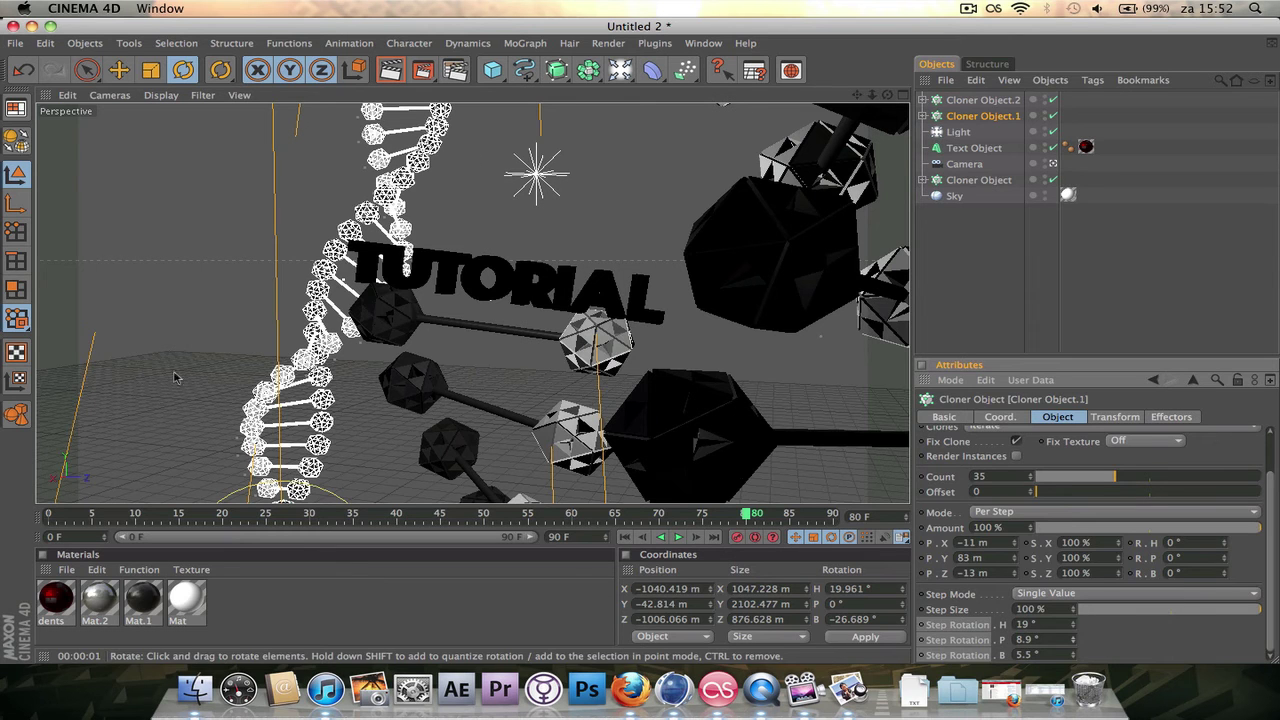
- Move the background strand lower, to Y -338.991 m, and further back behind the text
key("e")
left_click(1052, 163)
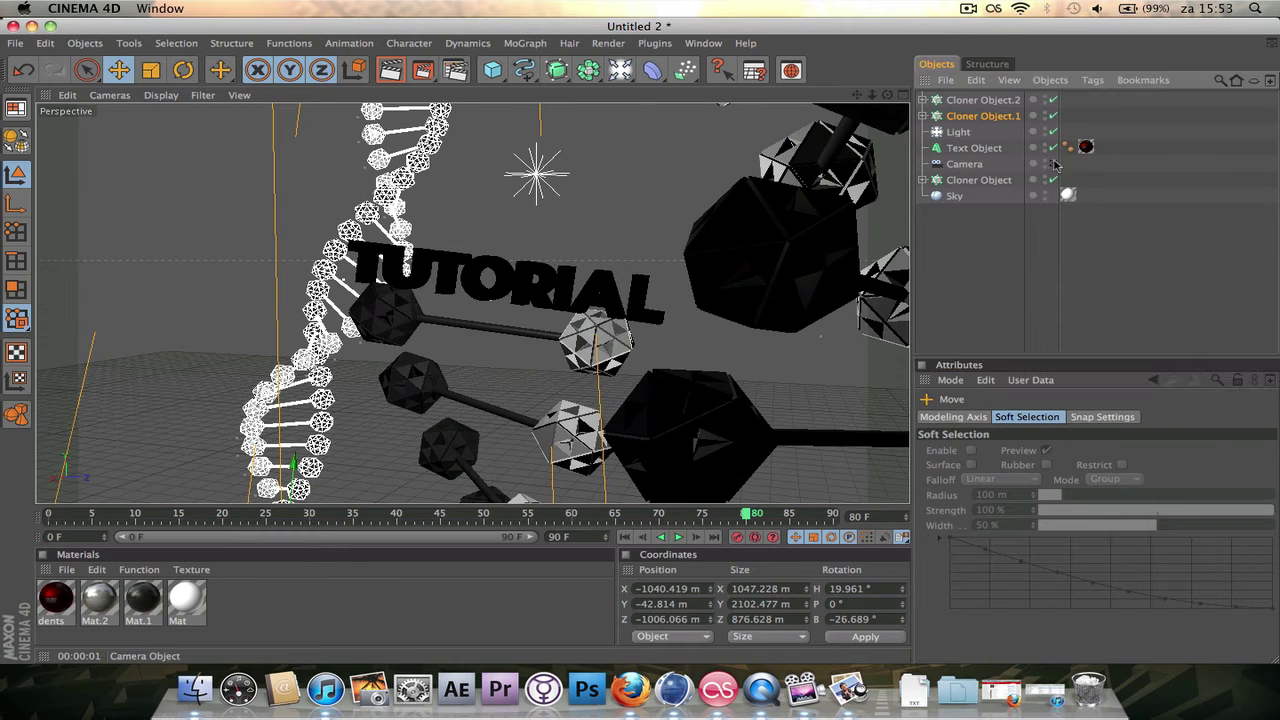
left_click_drag(229, 351, 147, 418)
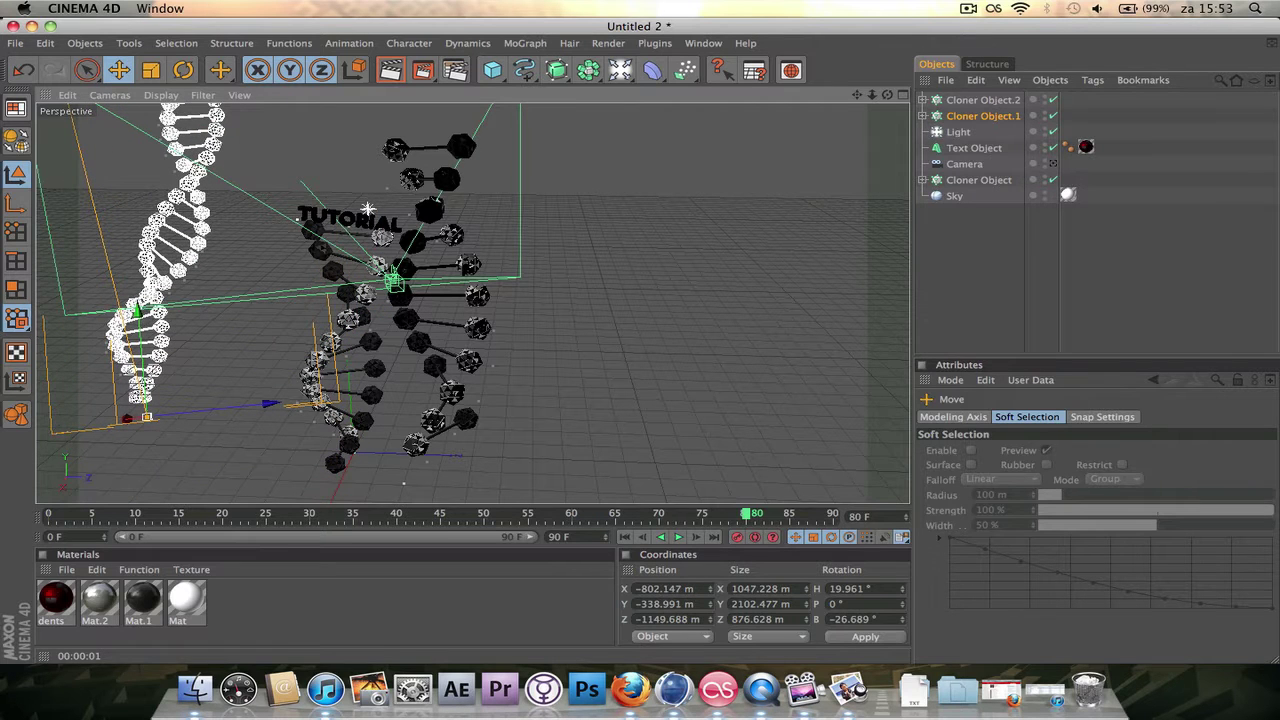
left_click(1052, 163)
left_click(970, 118)
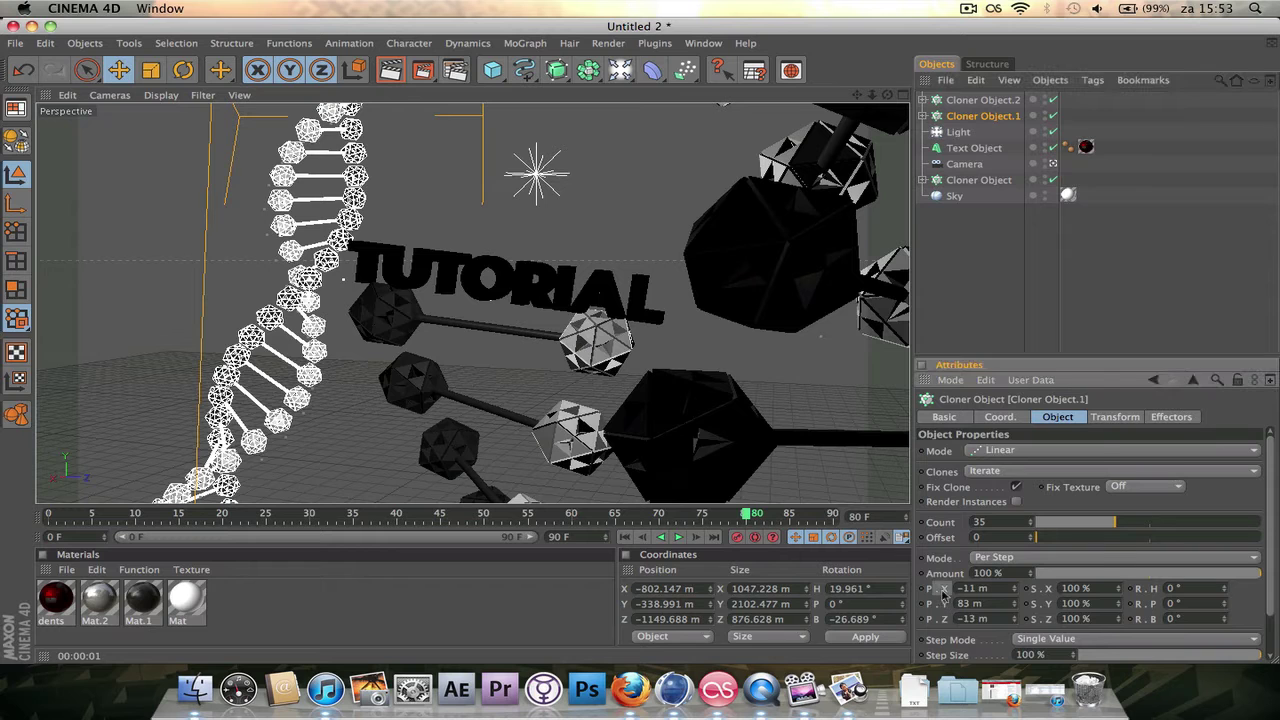
- Add keyframes for the clone P.Y, P.Z and Step Rotation values at frame 80
right_click(942, 591)
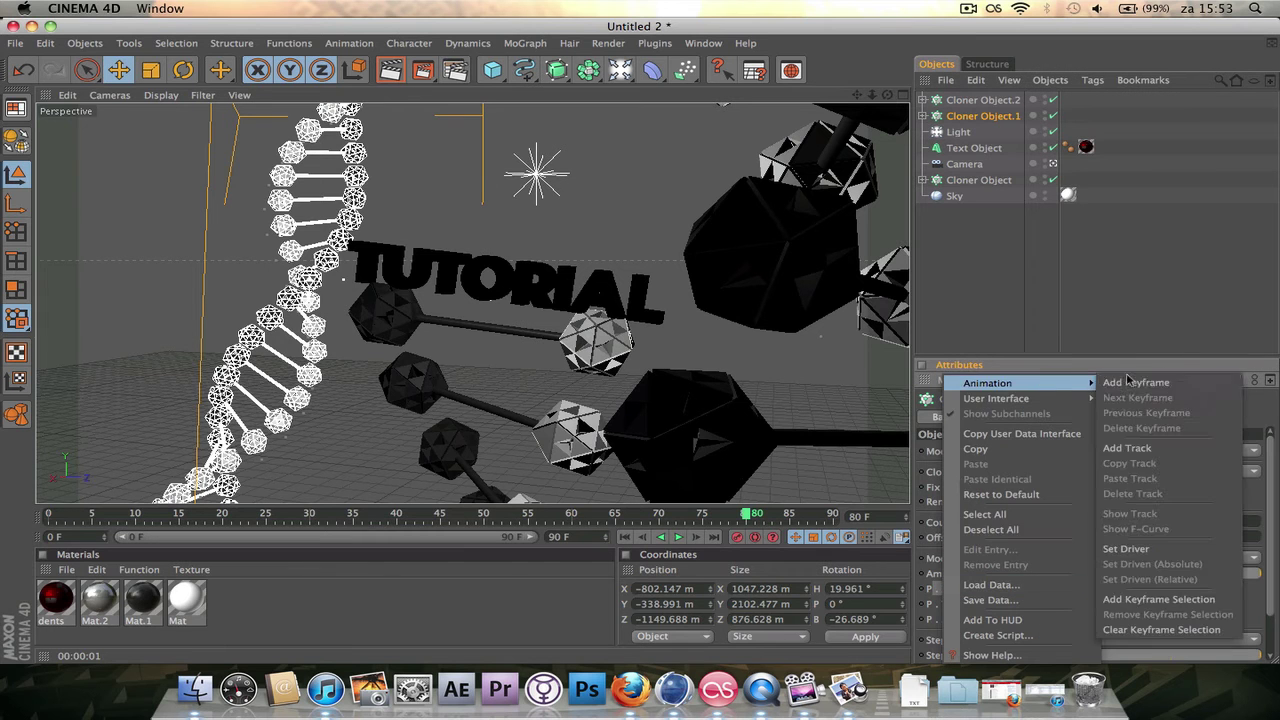
left_click(905, 588)
right_click(940, 604)
mouse_move(1032, 374)
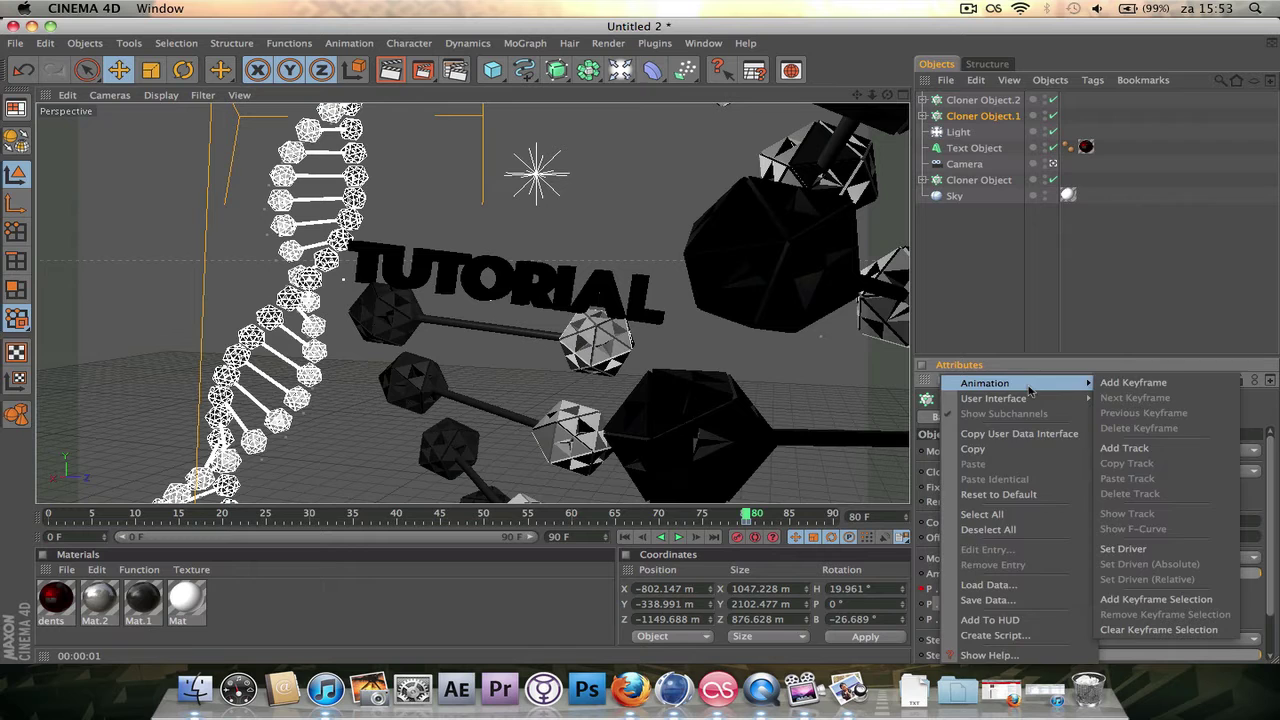
left_click(1120, 382)
right_click(942, 620)
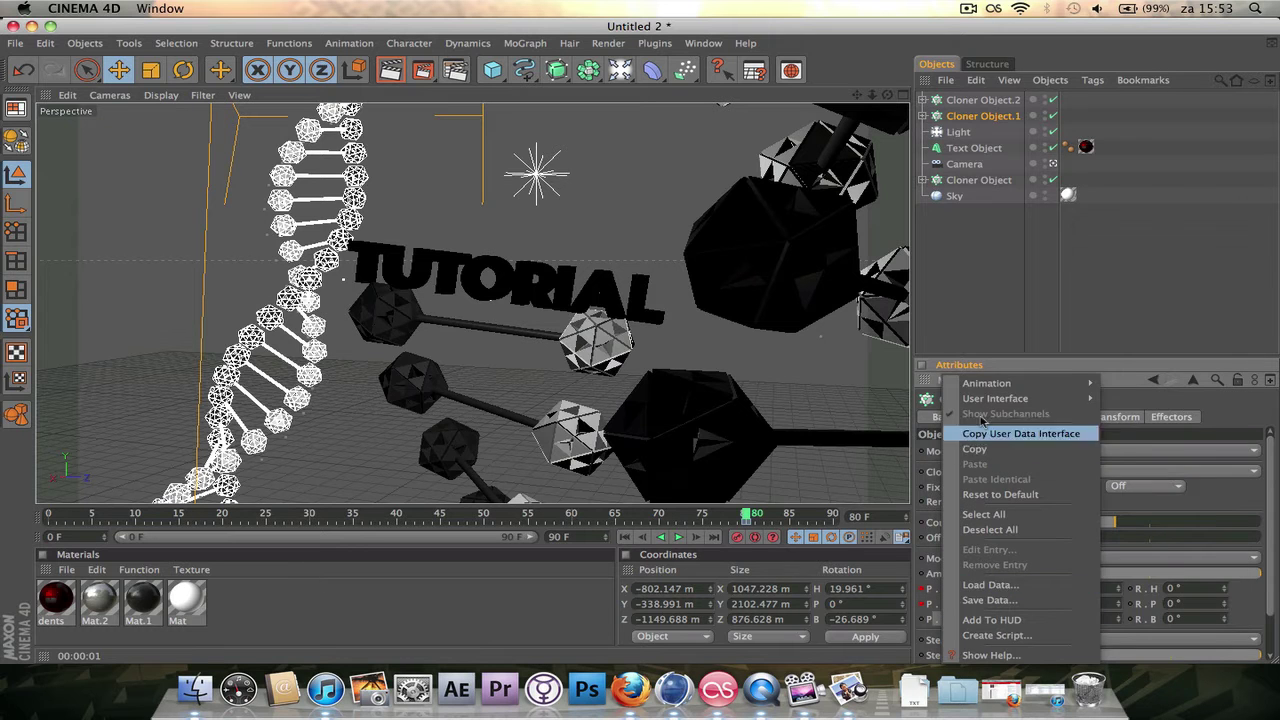
left_click(1125, 382)
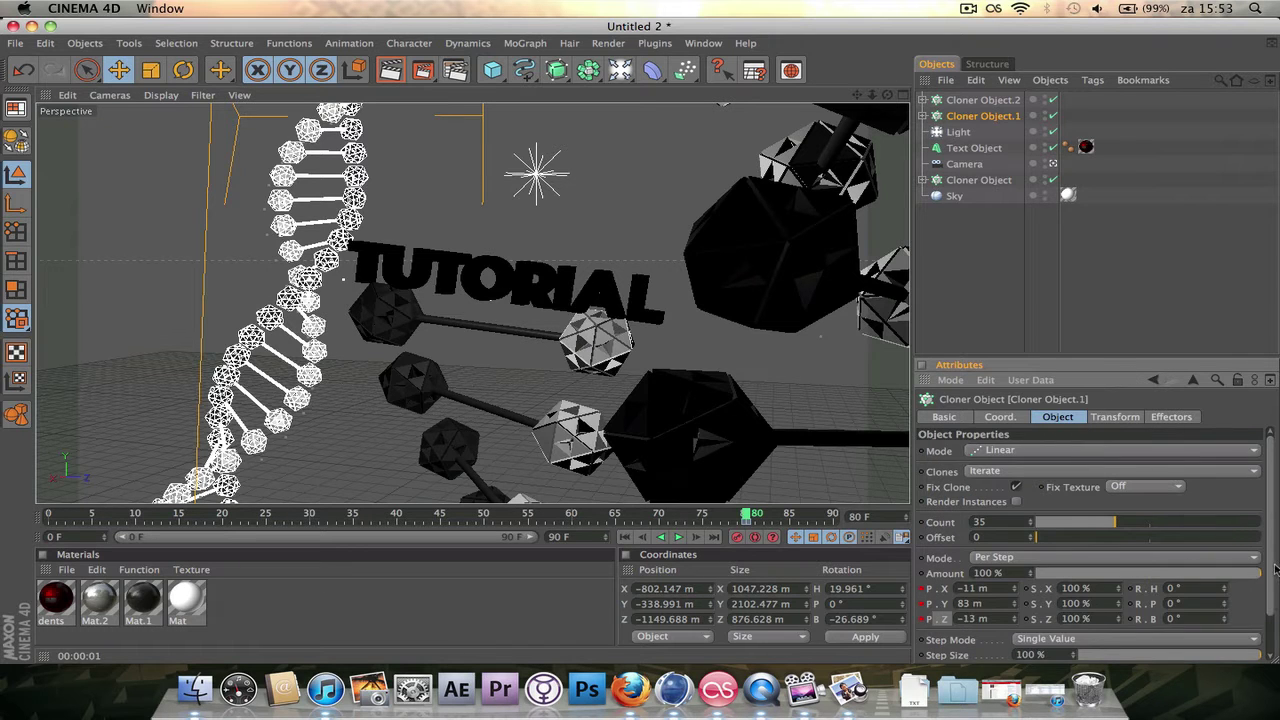
scroll(1276, 568, "down", 2)
right_click(976, 626)
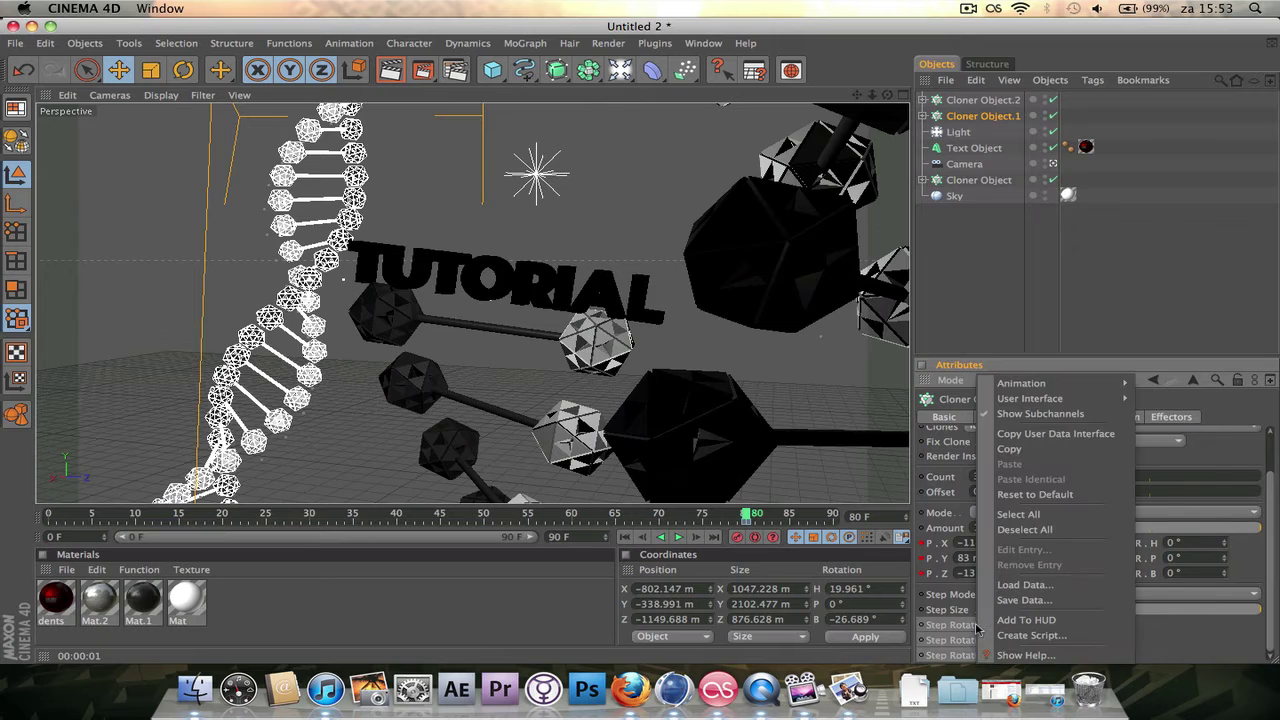
mouse_move(1044, 378)
left_click(1135, 383)
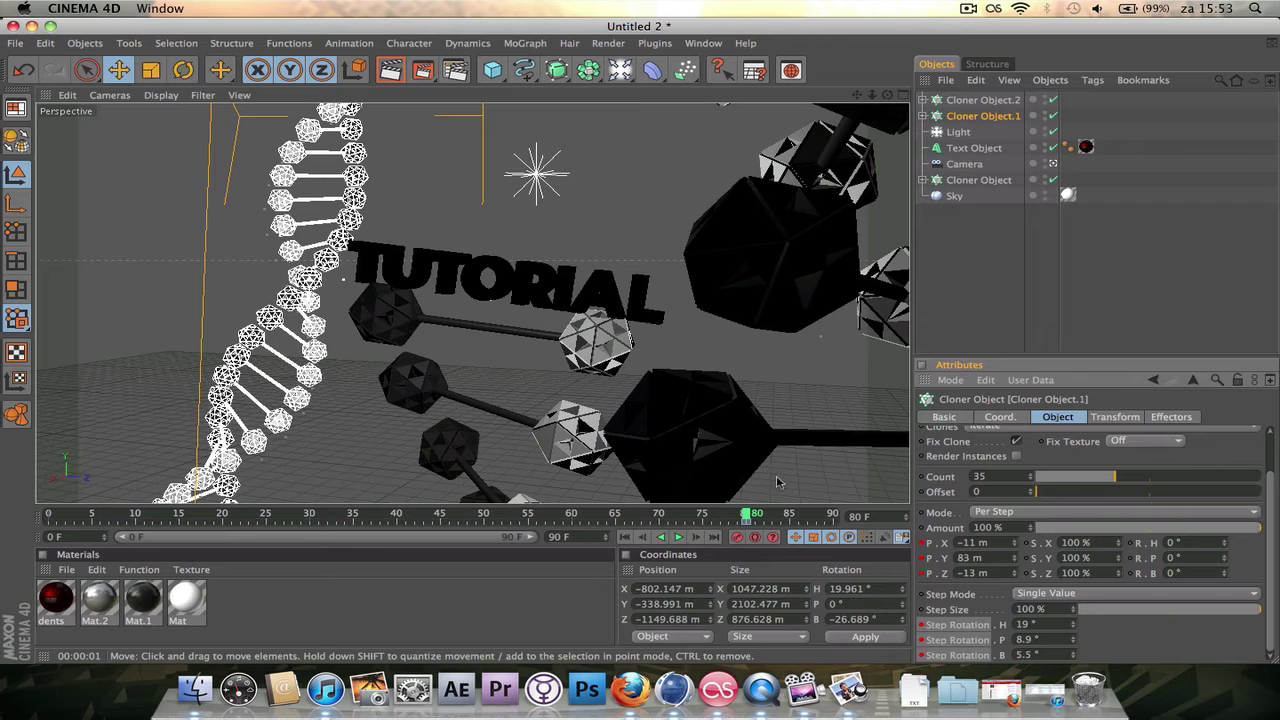
- At frame 0, set P.X to 152 m and Step Rotation H to 8.8°, and keyframe both
left_click_drag(748, 515, 34, 522)
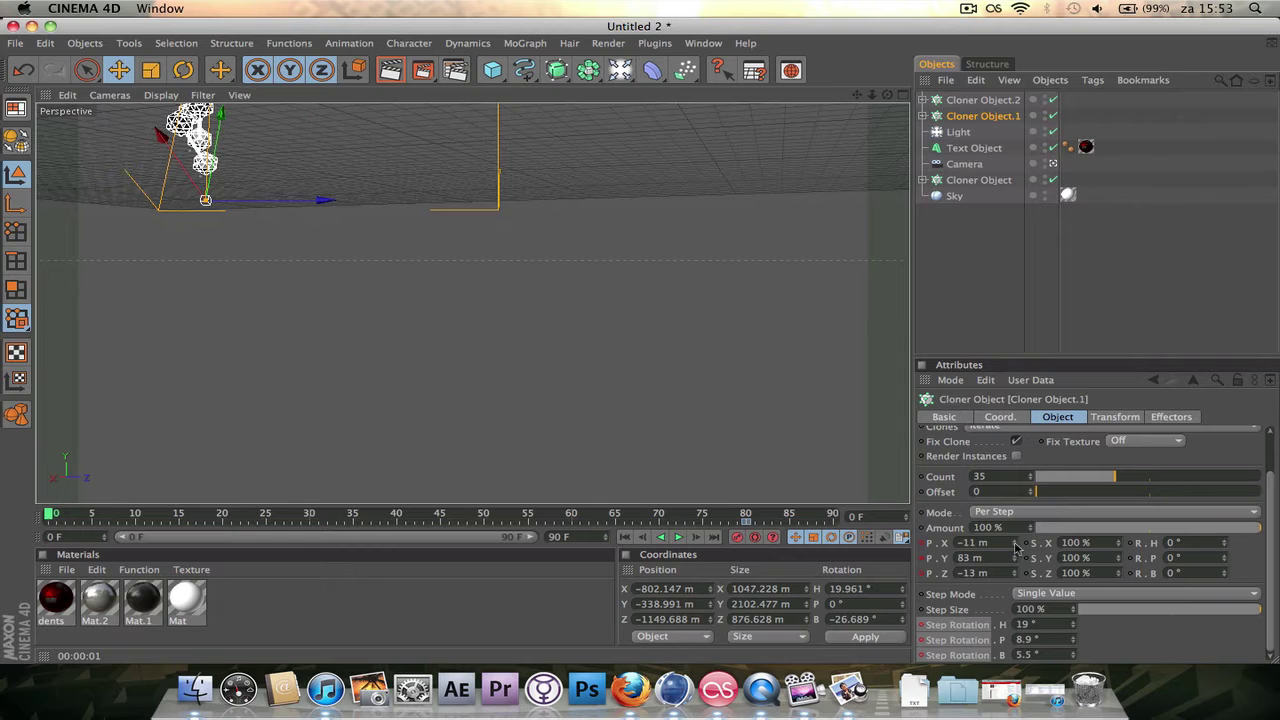
mouse_move(1015, 546)
left_mouse_down()
mouse_move(1035, 594)
mouse_move(1015, 570)
left_mouse_up()
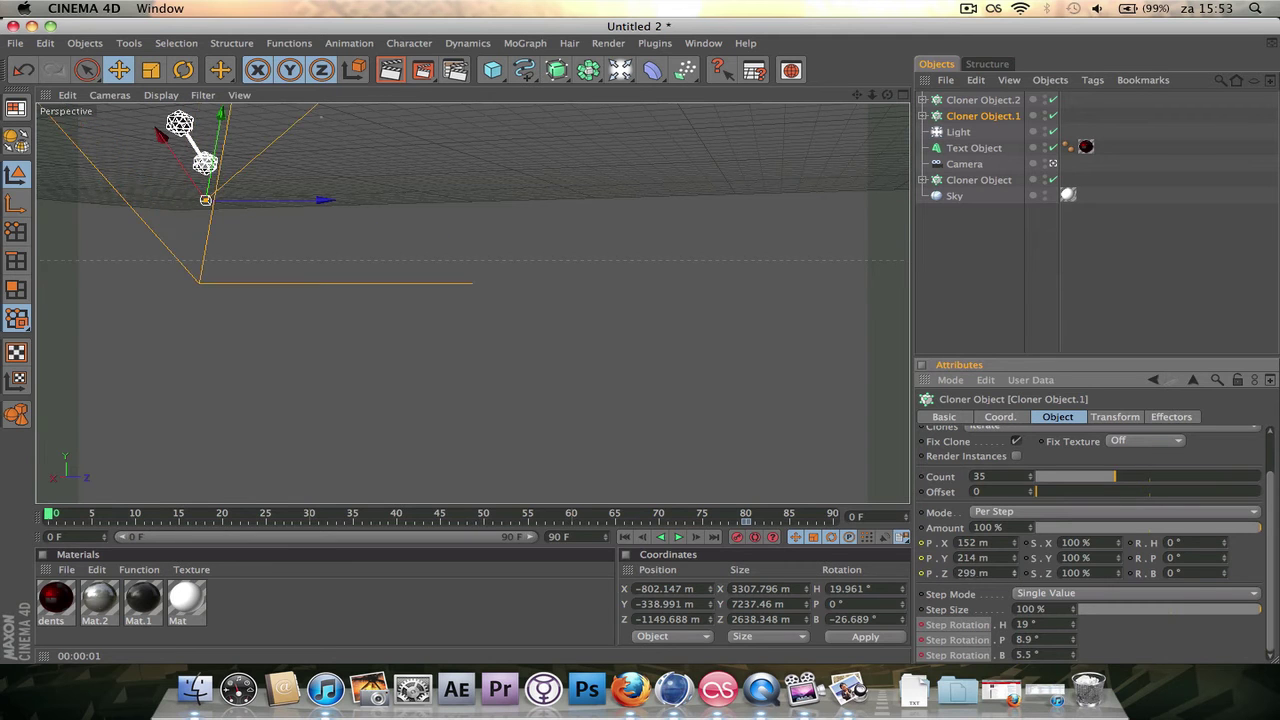
left_click_drag(1073, 624, 1073, 656)
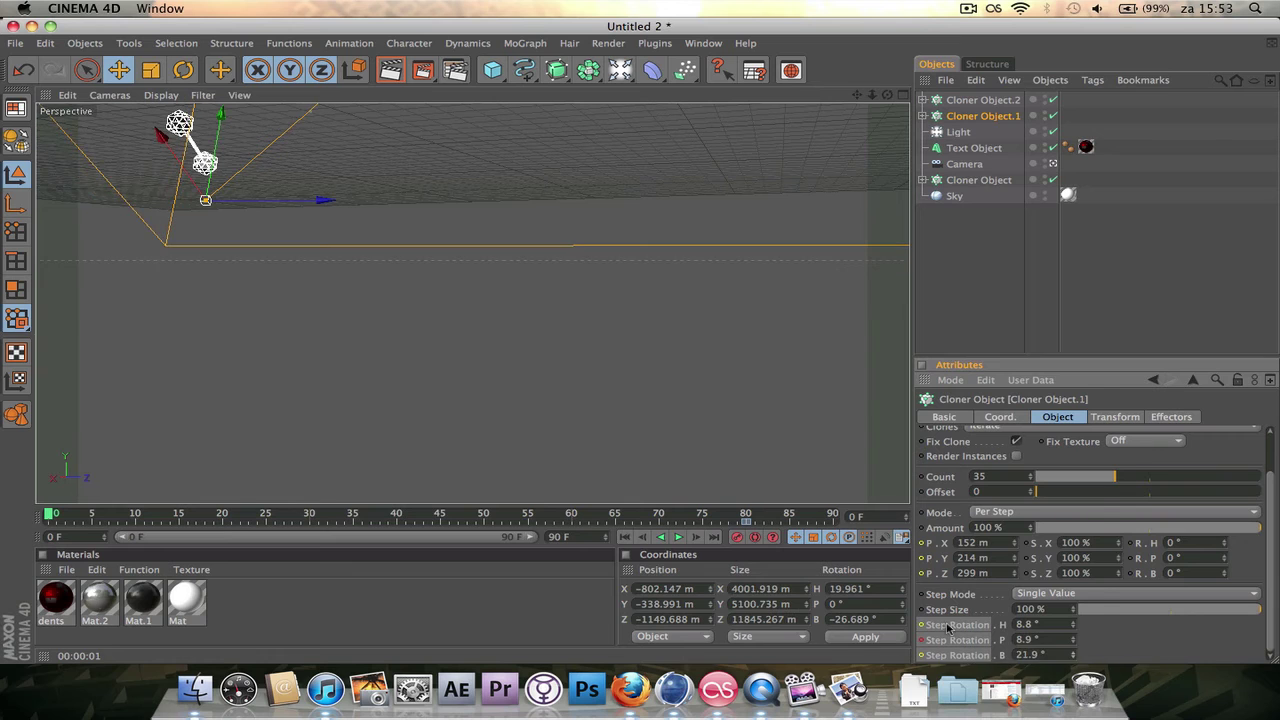
right_click(944, 628)
mouse_move(990, 383)
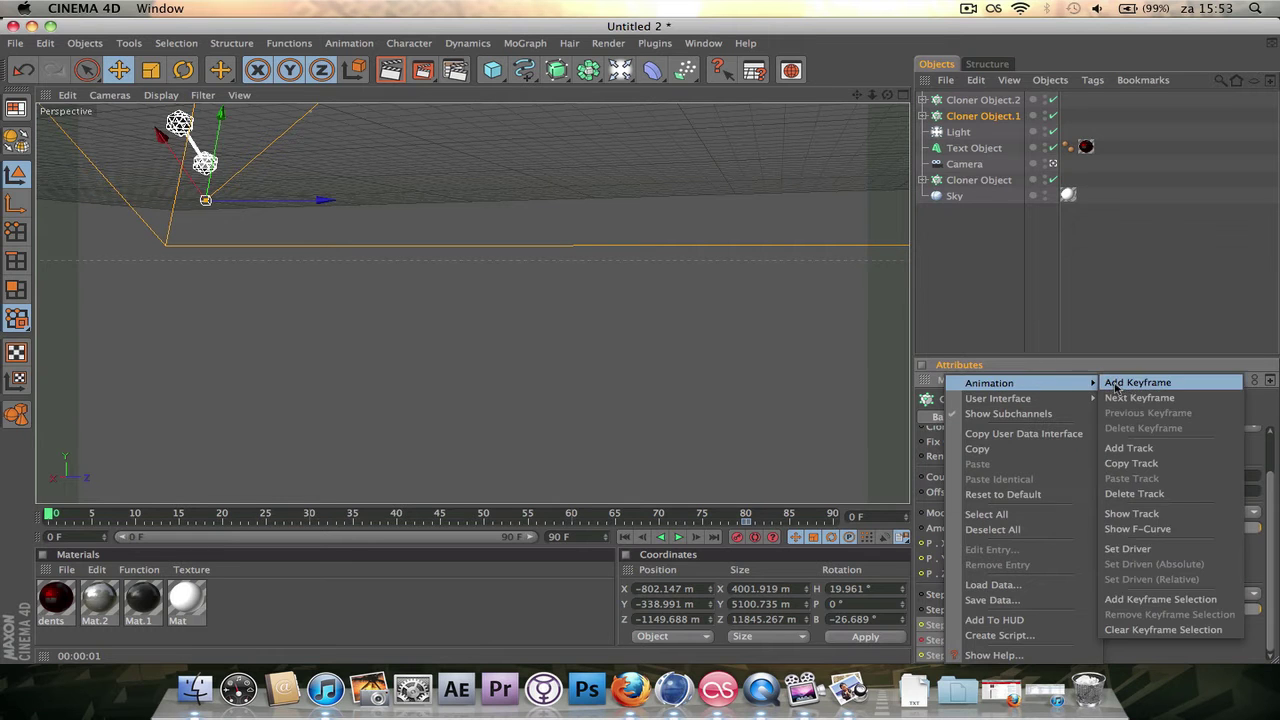
left_click(1150, 383)
left_click(936, 560)
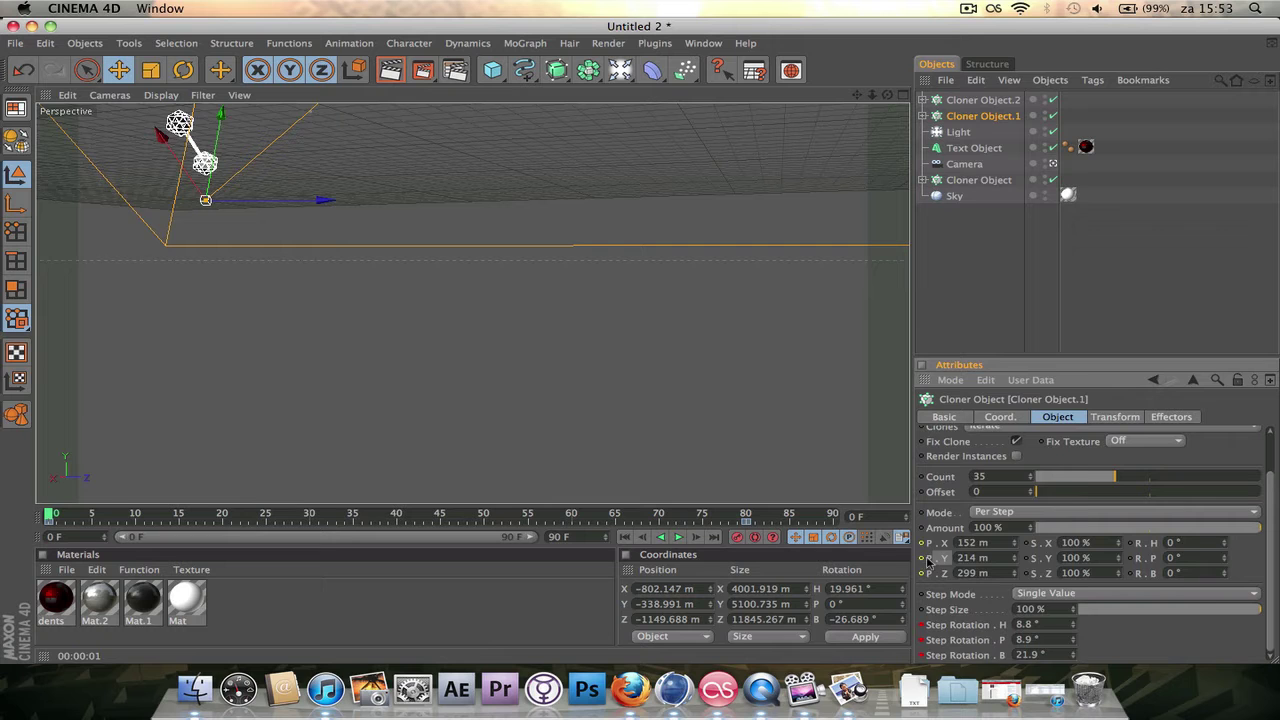
right_click(928, 562)
mouse_move(1030, 384)
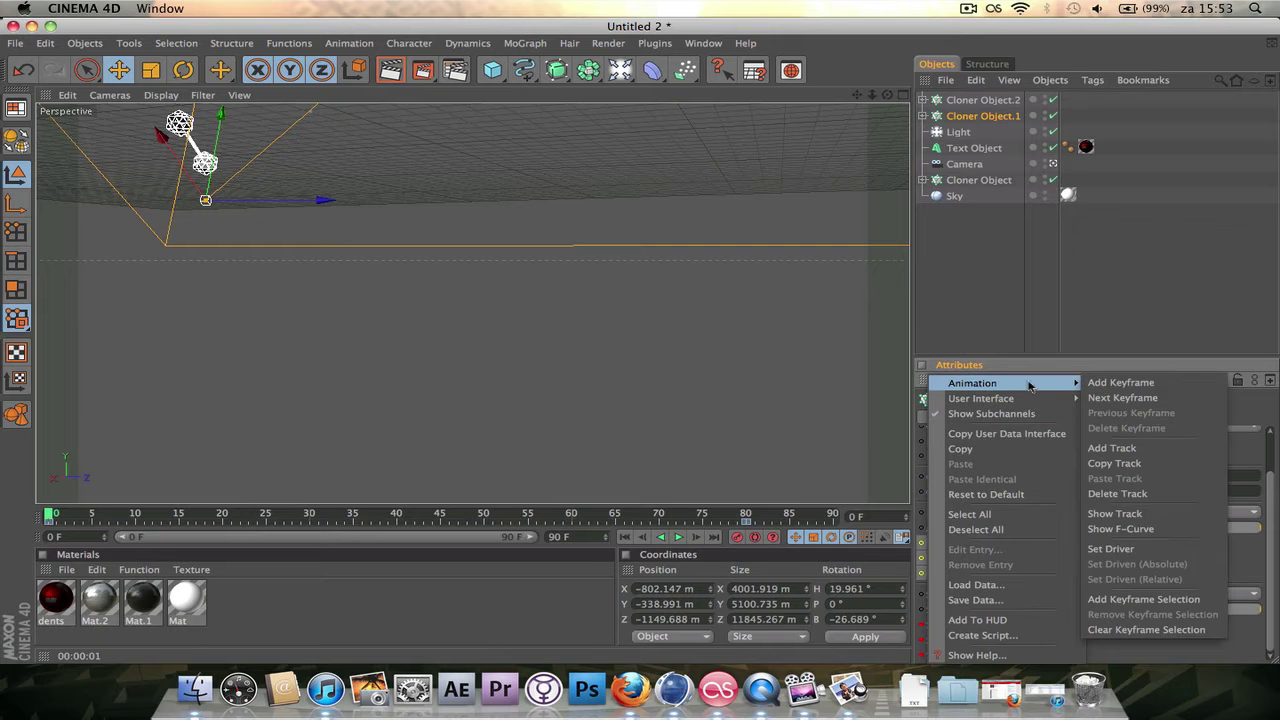
left_click(1100, 383)
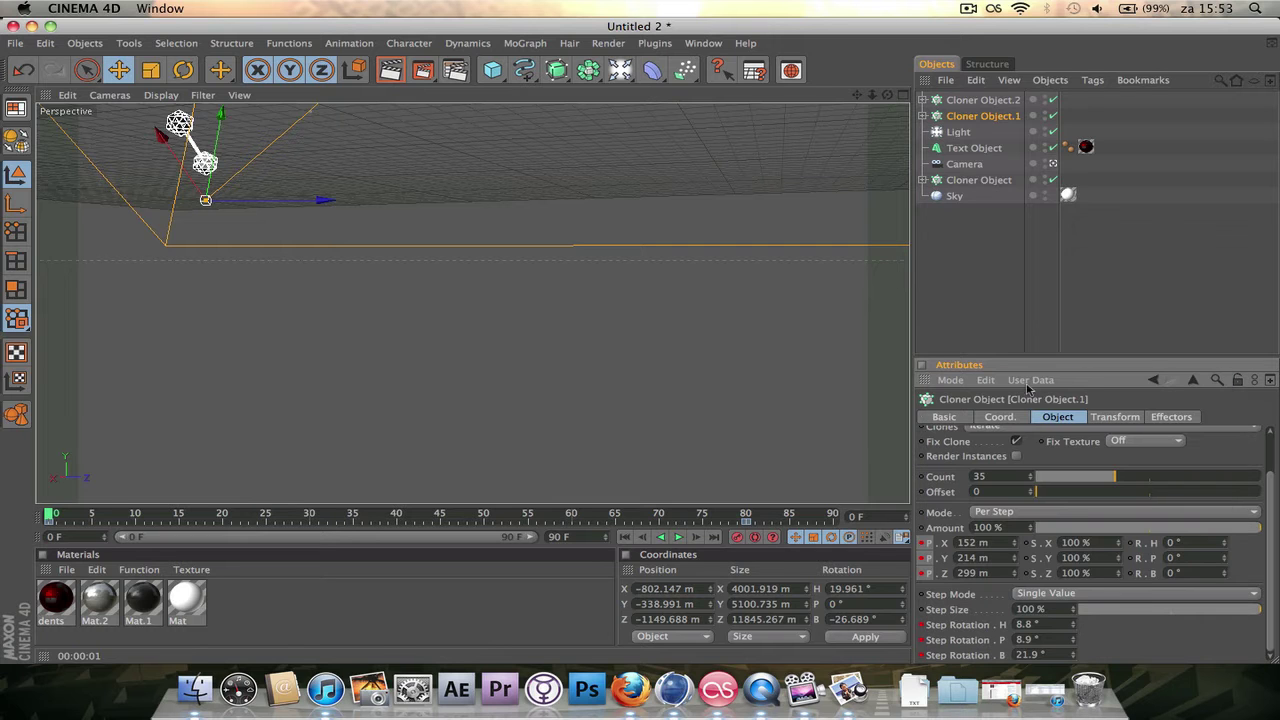
left_click(679, 539)
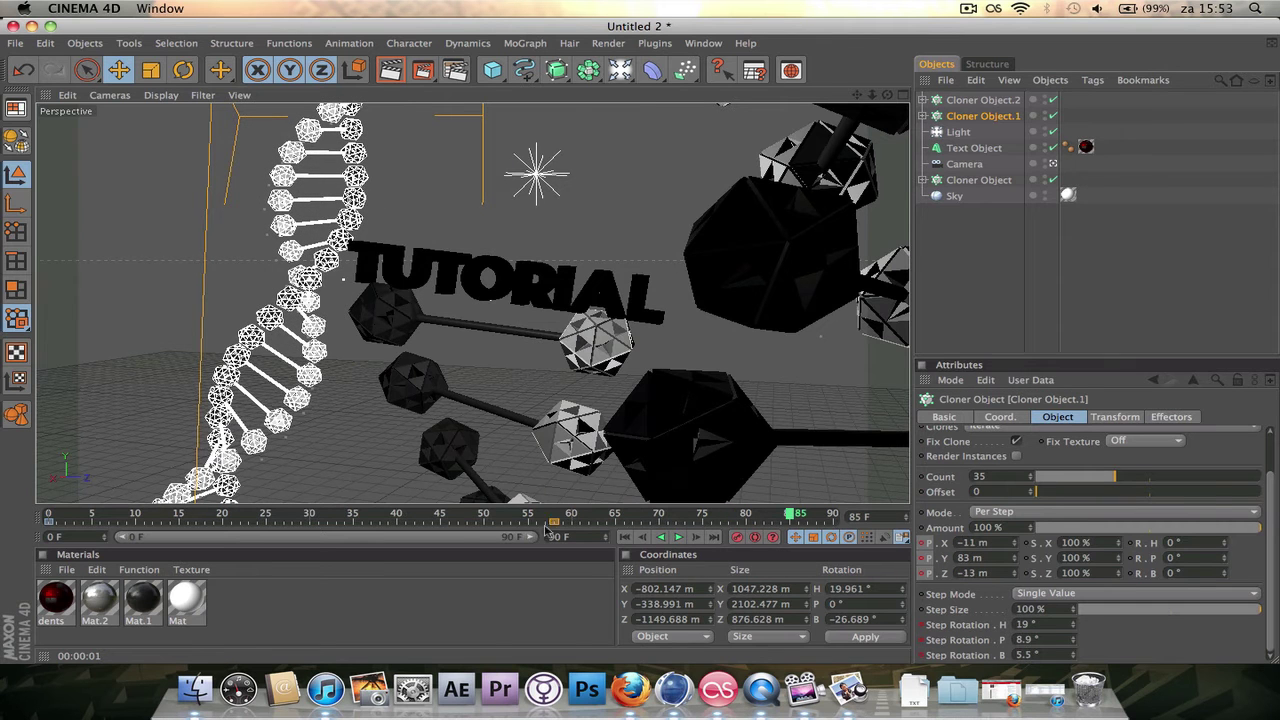
left_click(625, 537)
left_click(678, 537)
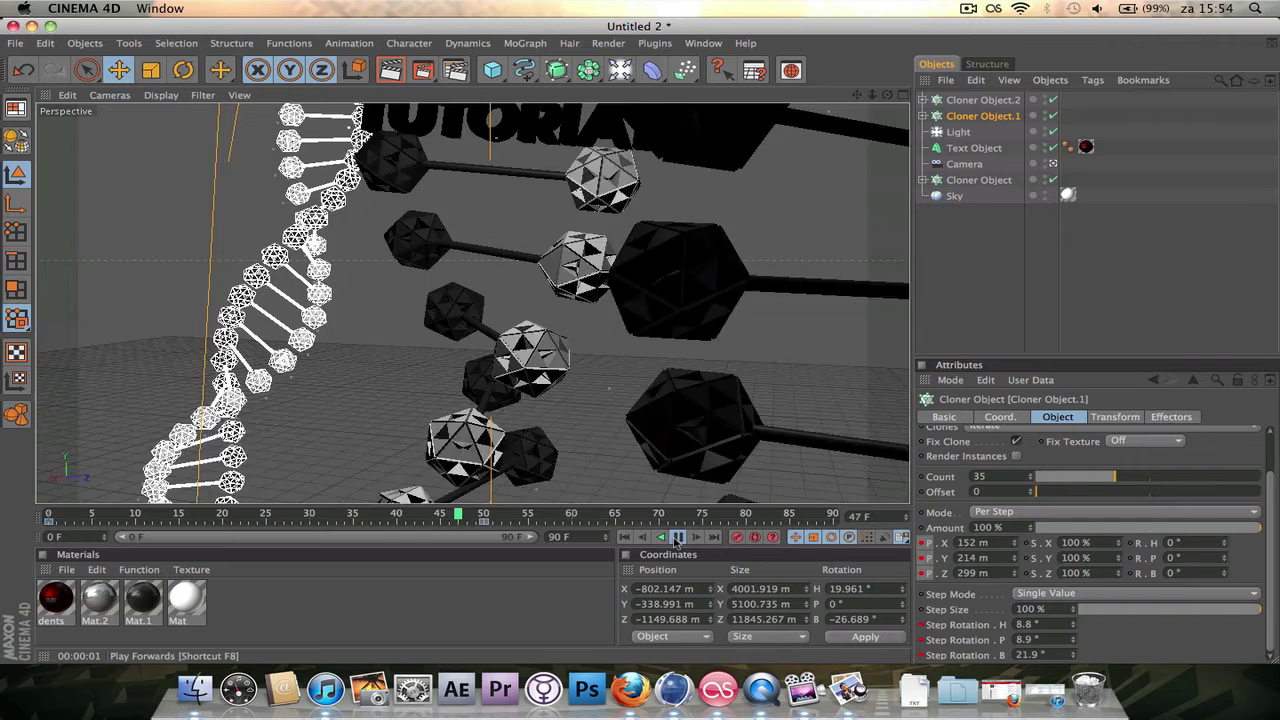
left_click(678, 537)
left_click_drag(530, 520, 36, 516)
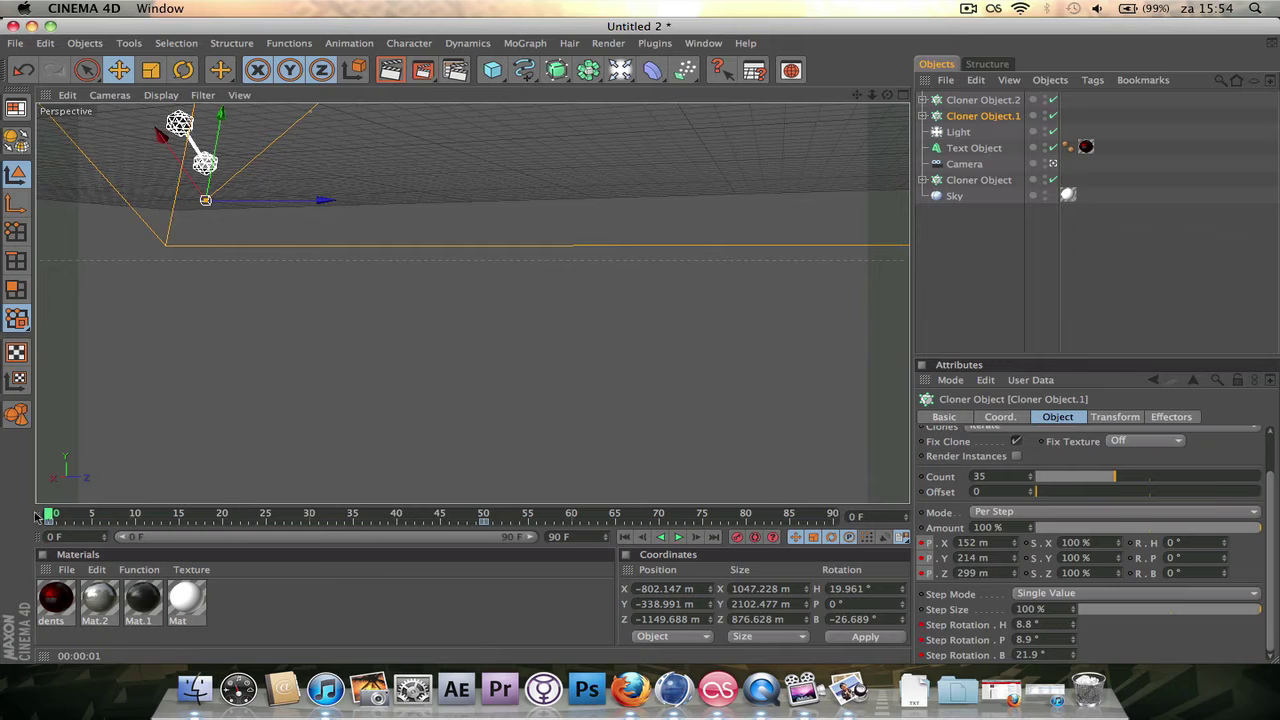
- In the editor view, shift P.X, lower Step Rotation B to -14.9°, and raise P.Z to 92 m
left_click(1054, 166)
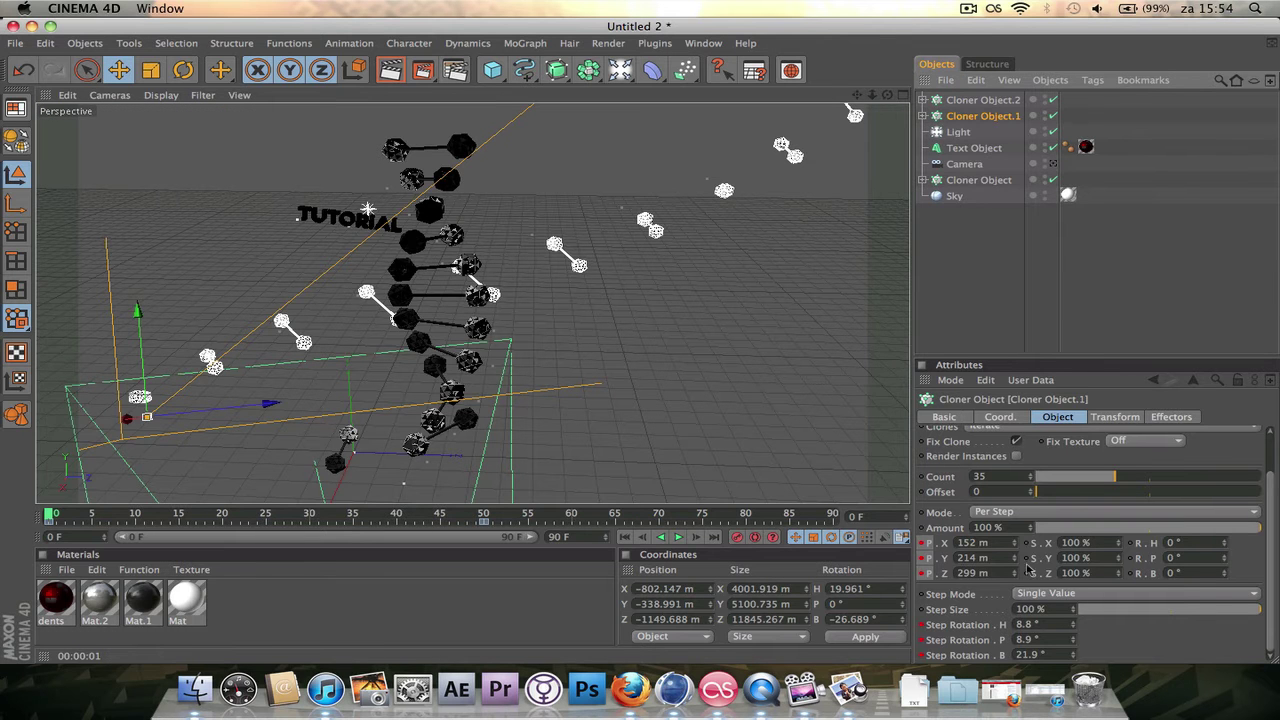
mouse_move(1016, 545)
left_mouse_down()
mouse_move(1003, 575)
mouse_move(1019, 571)
mouse_move(1017, 552)
mouse_move(1014, 563)
left_mouse_up()
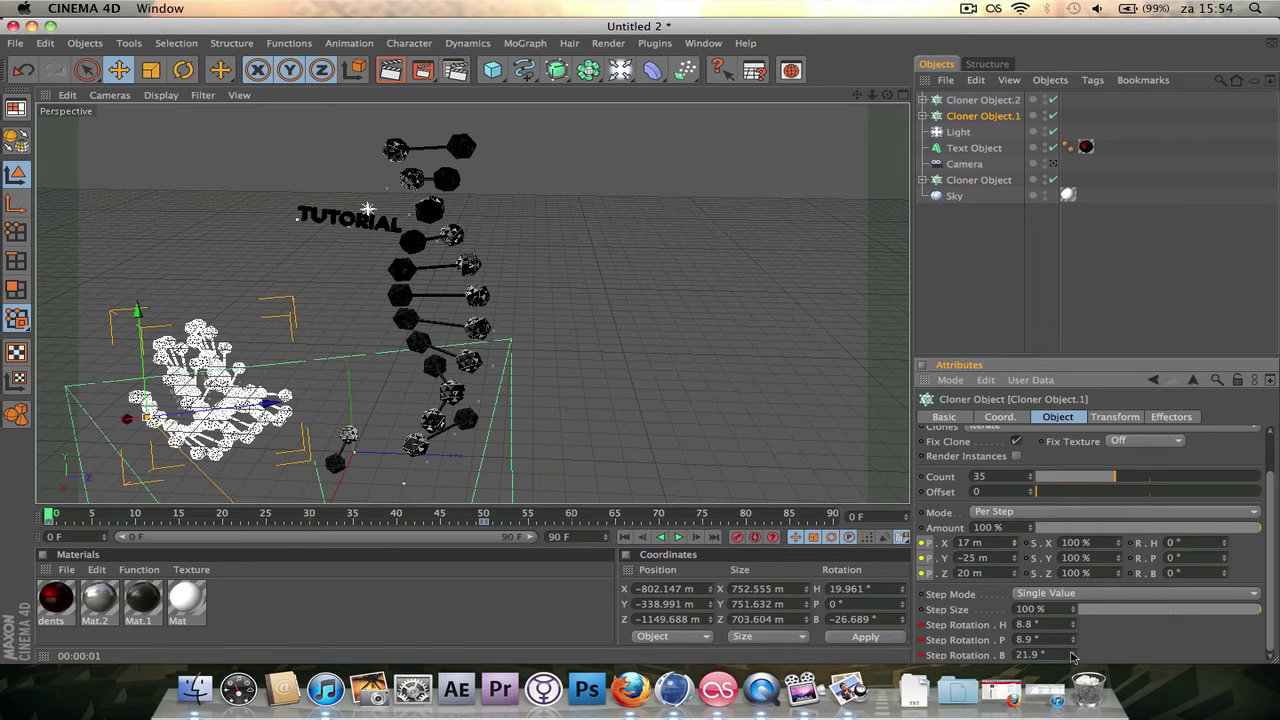
left_click_drag(1071, 656, 1074, 670)
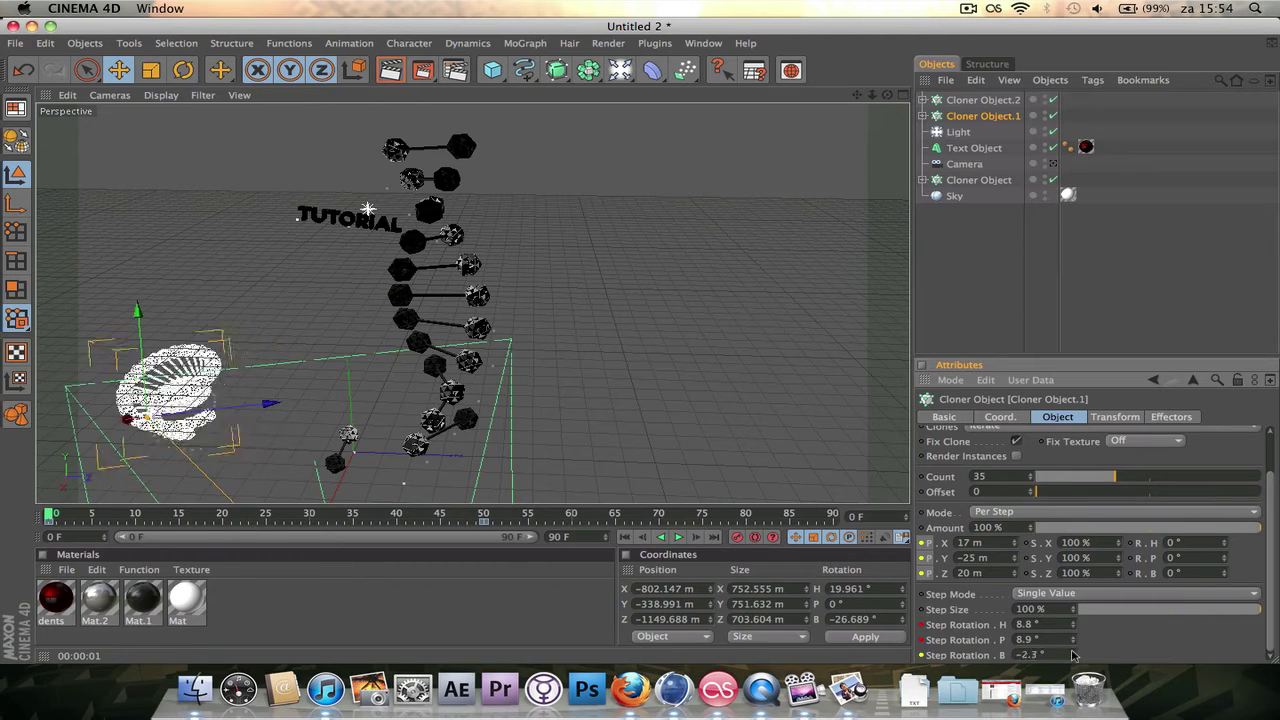
mouse_move(1073, 655)
left_mouse_down()
mouse_move(1085, 680)
mouse_move(1073, 629)
mouse_move(1073, 642)
left_mouse_up()
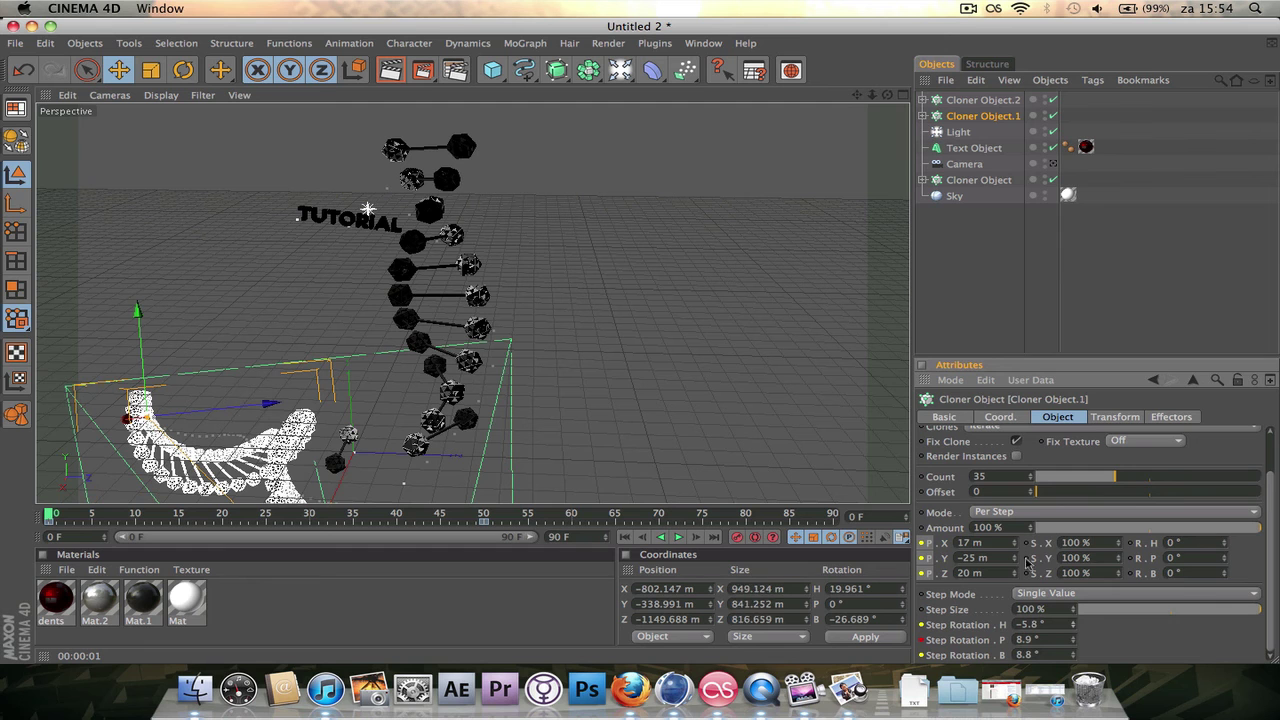
left_click_drag(1018, 578, 1017, 543)
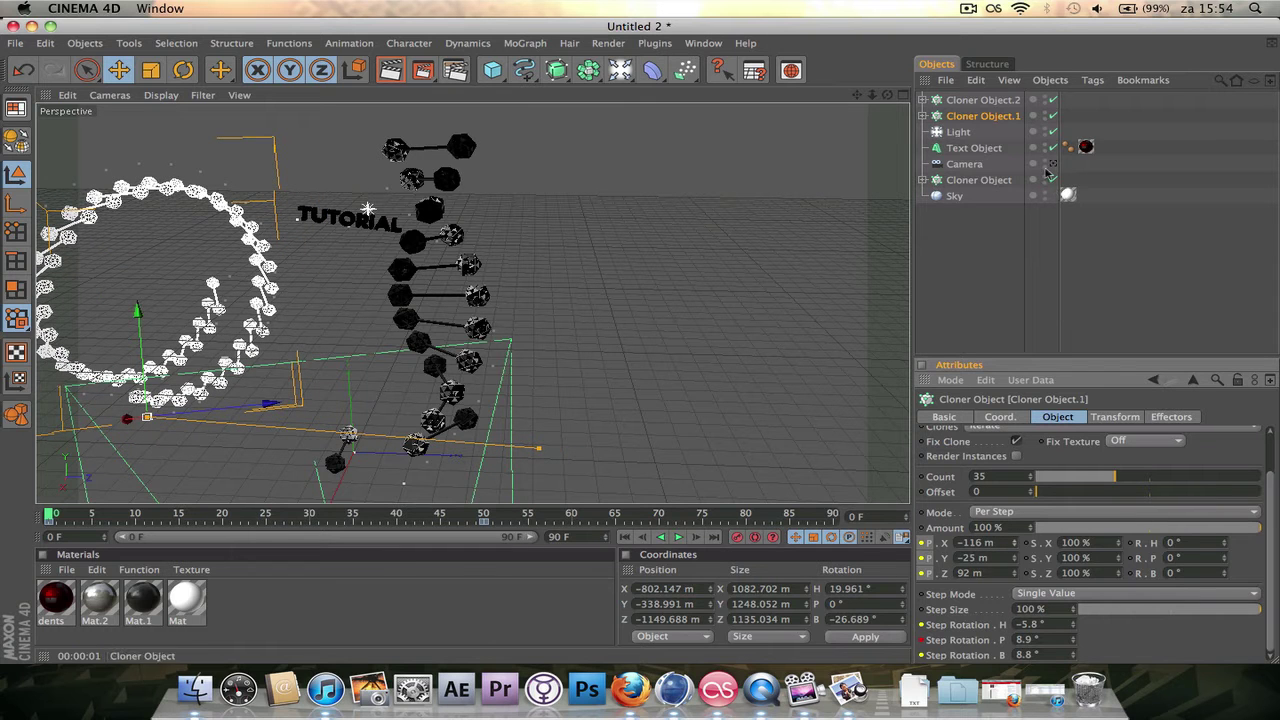
- Keyframe the clone position (X -116, Y -25, Z 92 m) and Step Rotation at frame 0
right_click(932, 570)
mouse_move(990, 385)
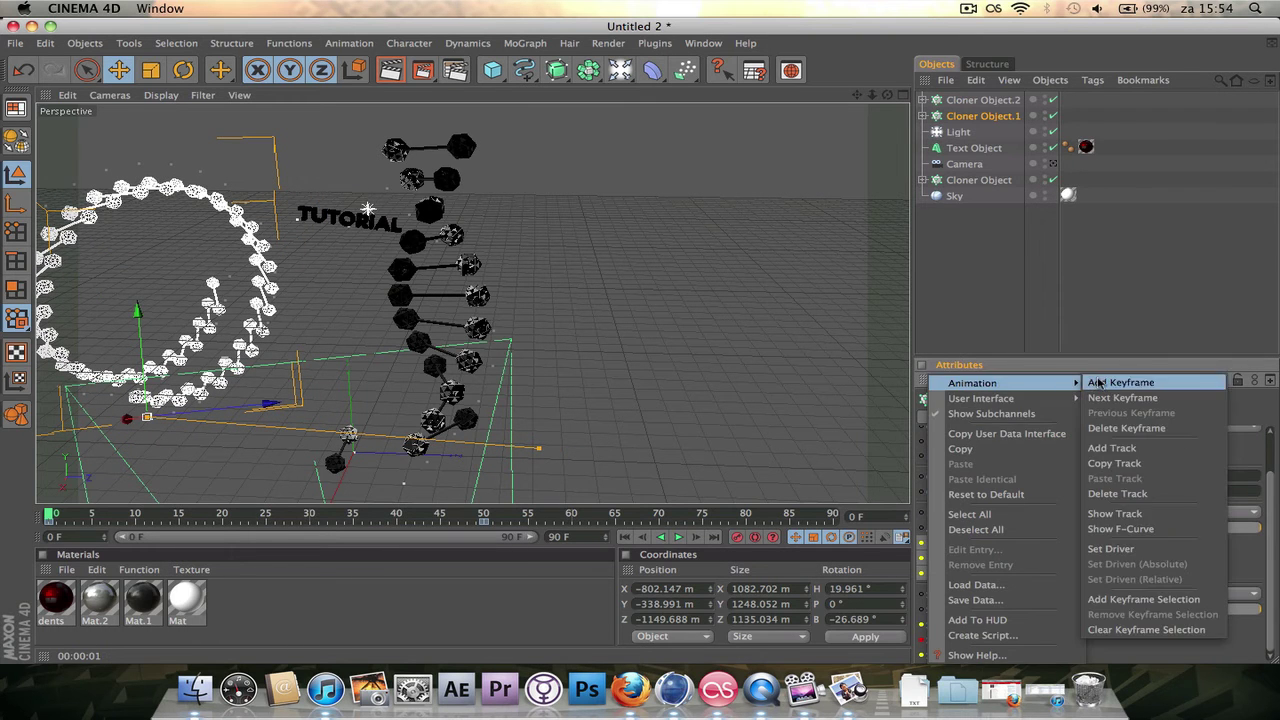
left_click(1145, 382)
right_click(951, 628)
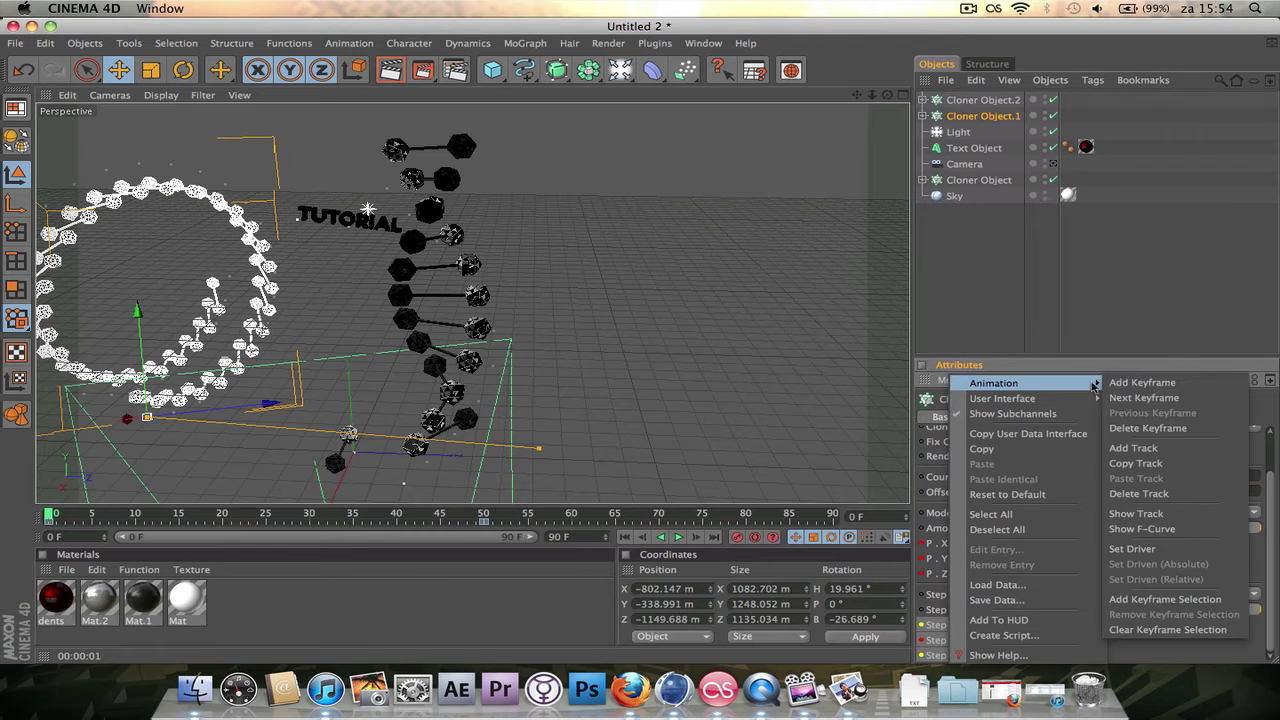
left_click(1108, 381)
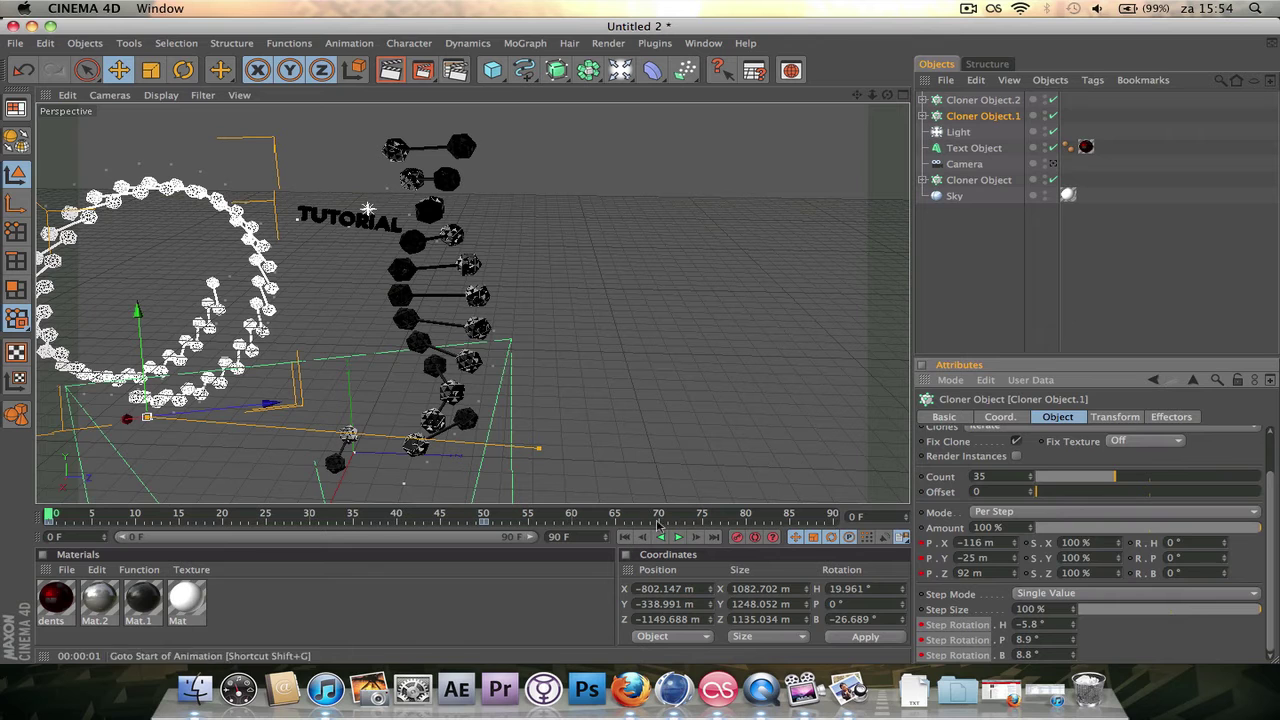
- Switch back to the scene camera and deselect Cloner Object.1 to watch the strand twist
left_click(1052, 163)
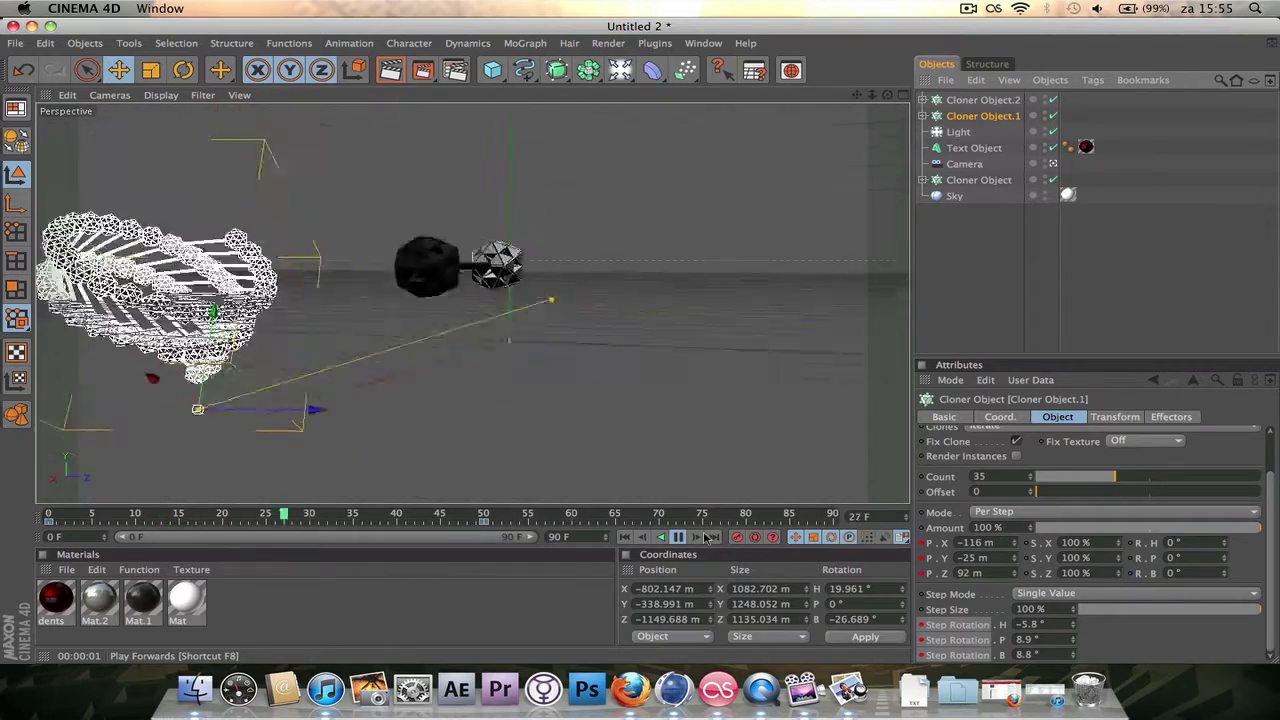
left_click(995, 245)
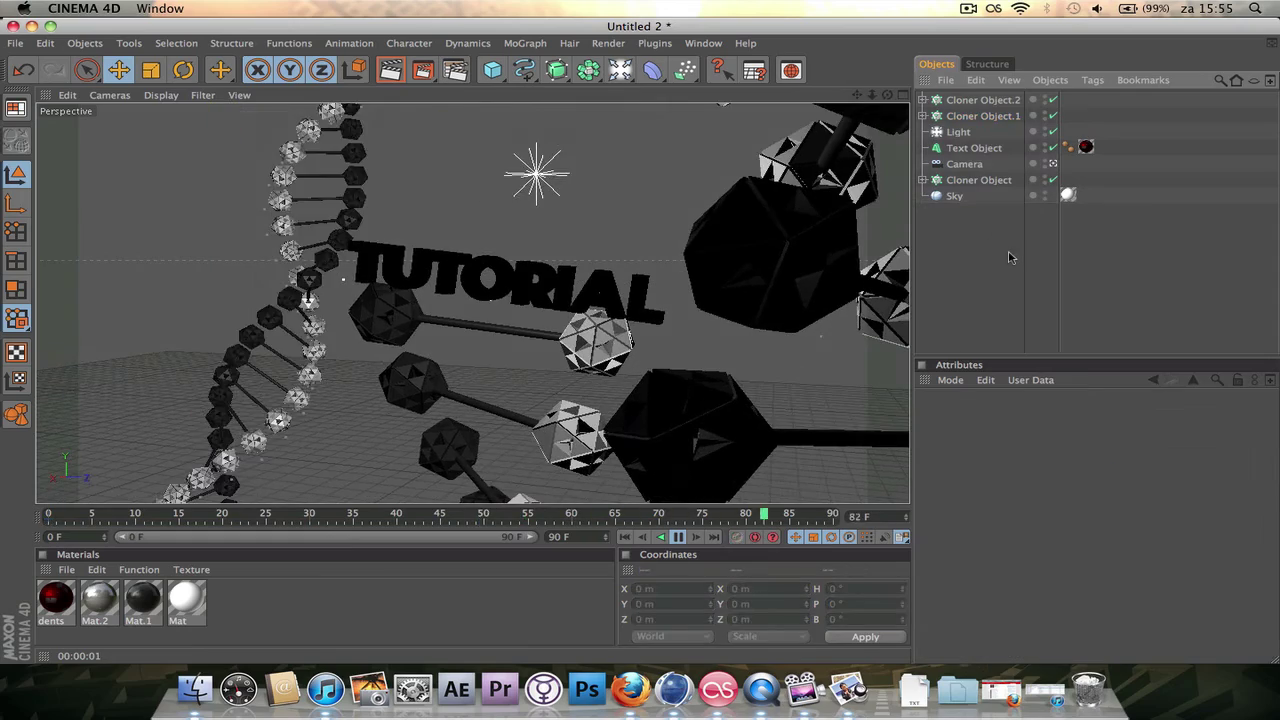